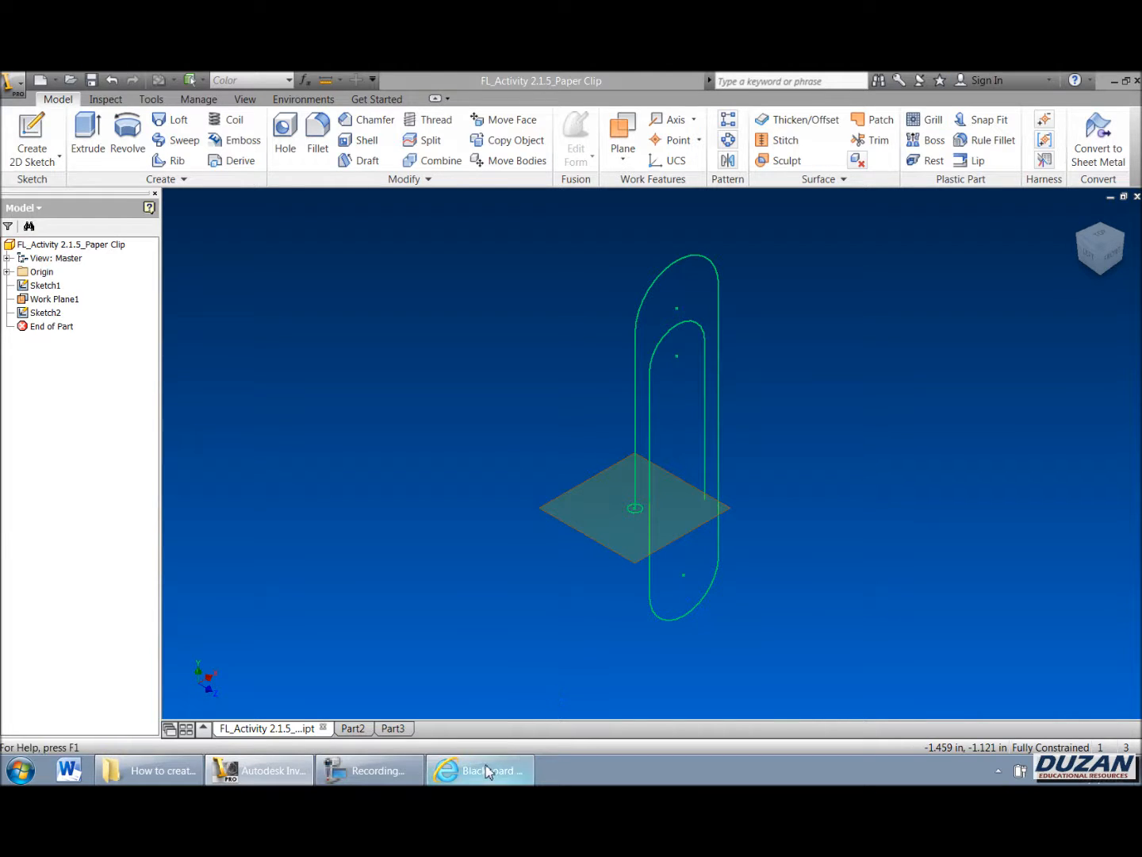
Step: Switch to the browser and read the sweep exercise instructions for the paper clip model
{"action": "left_click", "coordinate": [448, 767]}
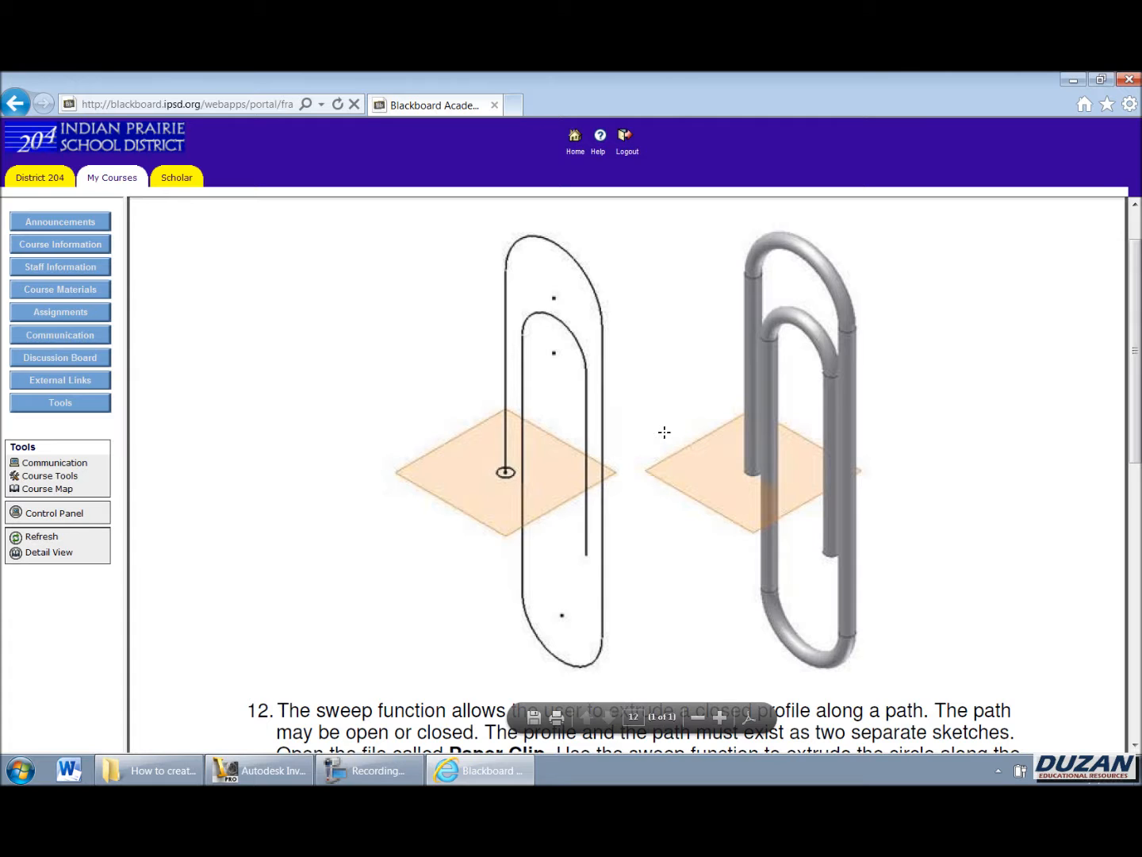
{"action": "scroll", "coordinate": [664, 432], "scroll_direction": "down", "scroll_amount": 3}
{"action": "scroll", "coordinate": [665, 432], "scroll_direction": "up", "scroll_amount": 1}
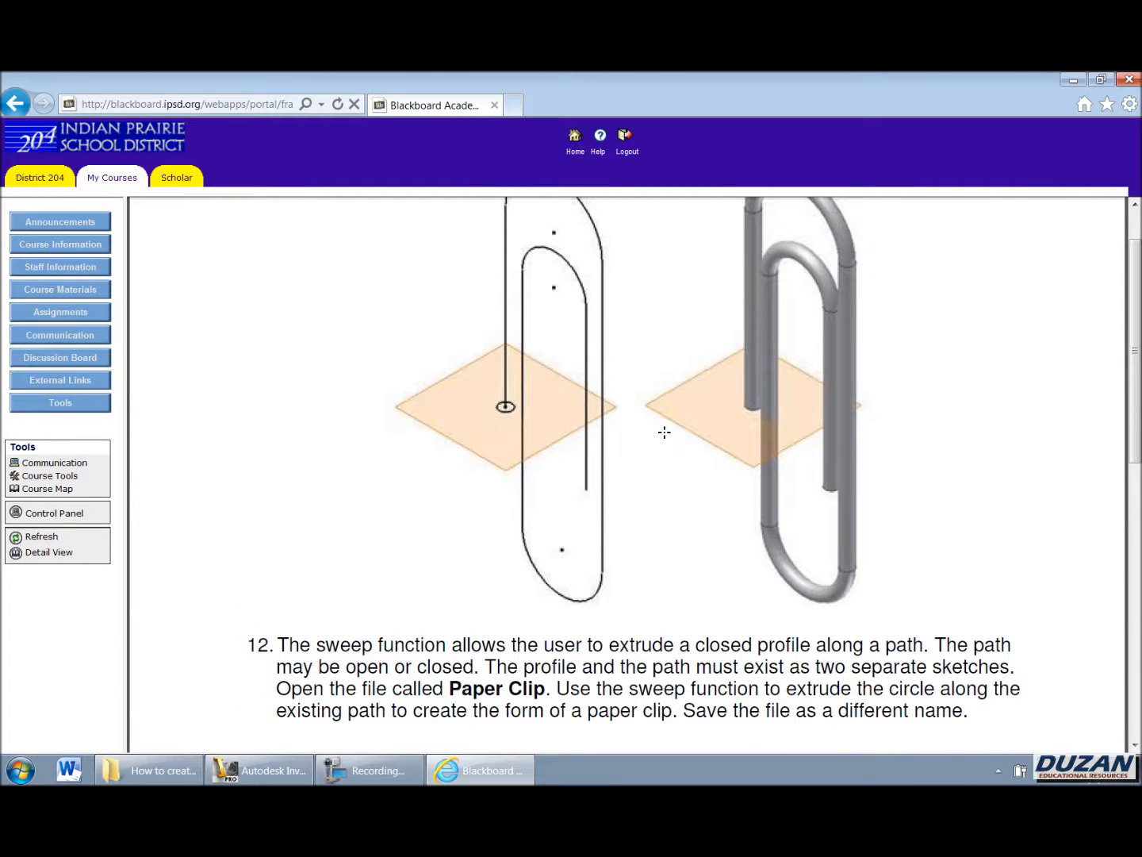
{"action": "scroll", "coordinate": [665, 431], "scroll_direction": "up", "scroll_amount": 2}
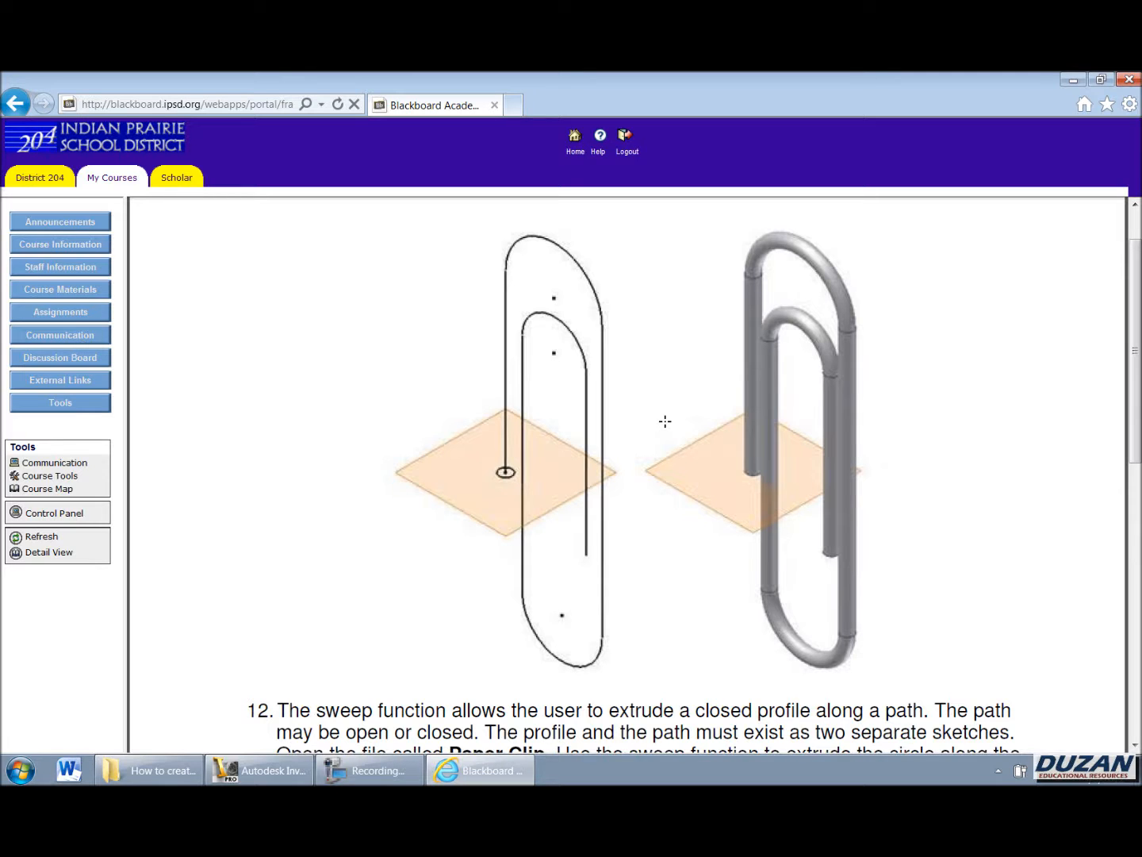
{"action": "scroll", "coordinate": [665, 422], "scroll_direction": "down", "scroll_amount": 1}
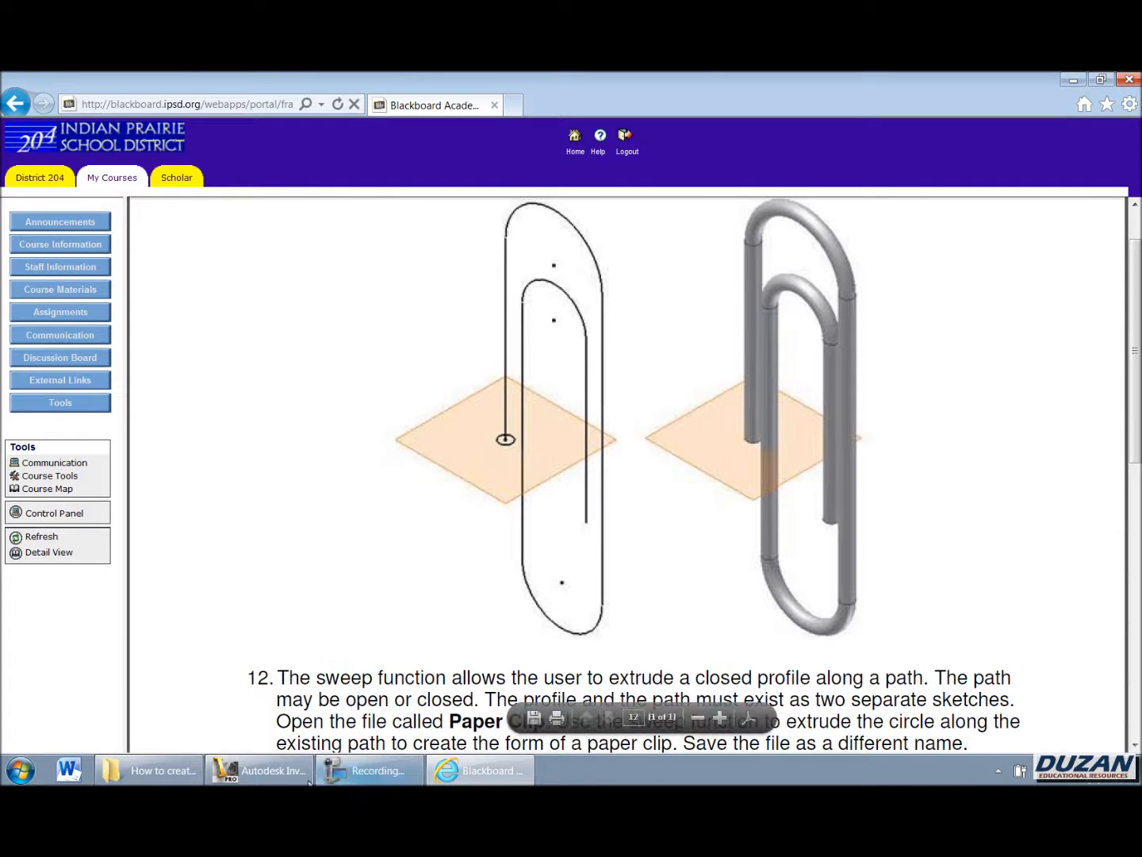
Step: Return to Inventor and sweep the circle profile along the paper clip path to create the solid clip
{"action": "left_click", "coordinate": [279, 773]}
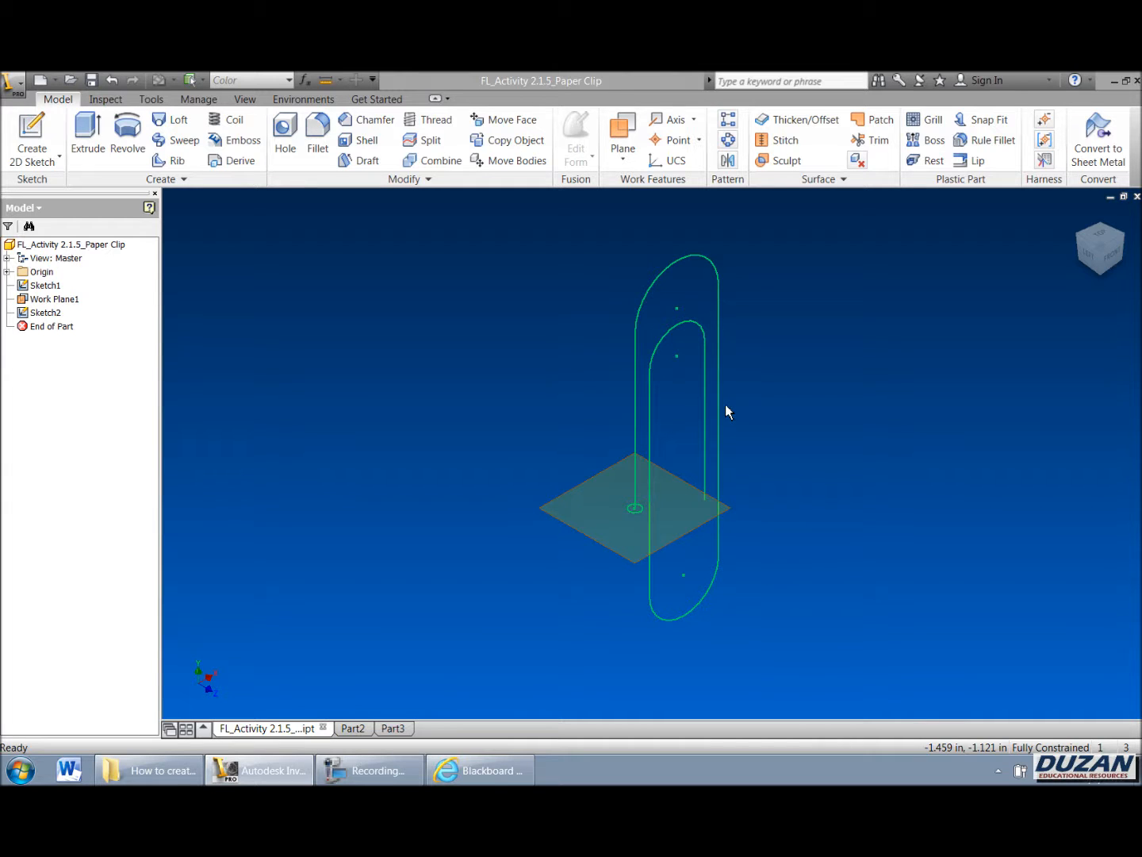
{"action": "left_click", "coordinate": [184, 148]}
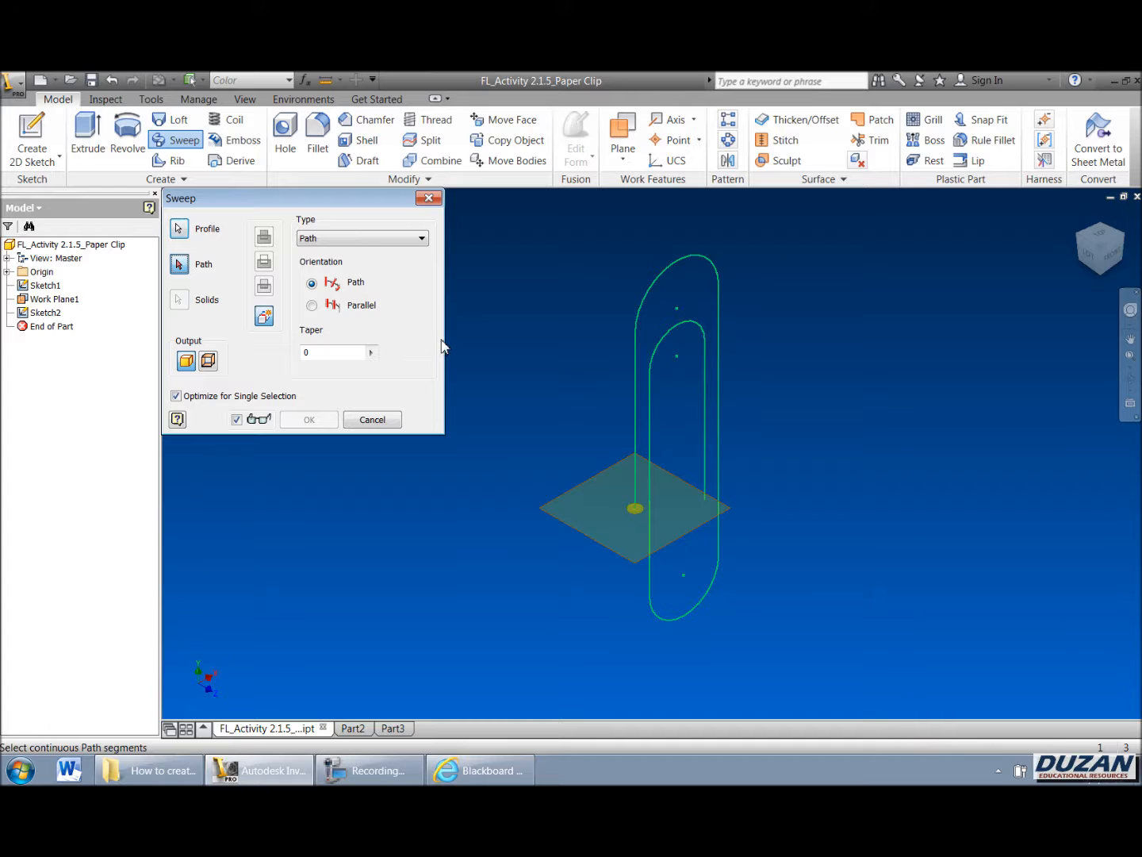
{"action": "scroll", "coordinate": [555, 514], "scroll_direction": "down", "scroll_amount": 5}
{"action": "middle_click_drag", "start_coordinate": [650, 516], "coordinate": [548, 489]}
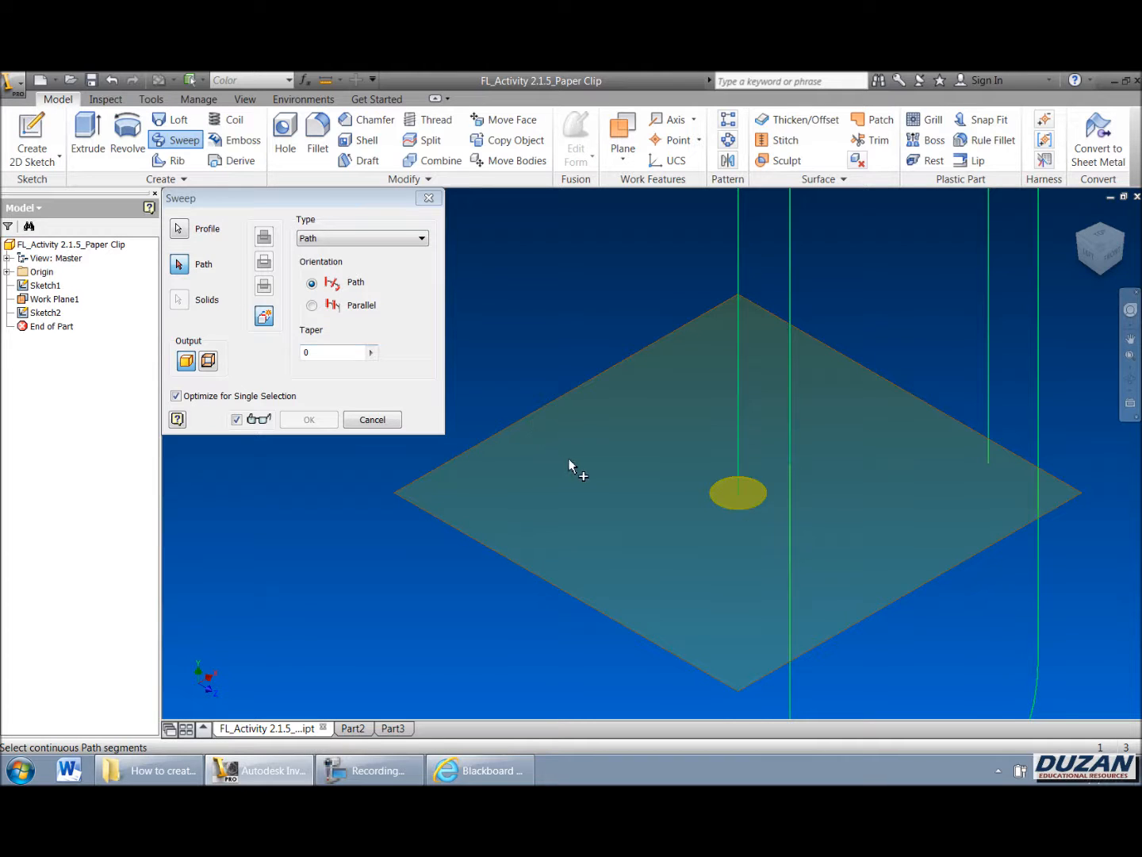
{"action": "scroll", "coordinate": [571, 466], "scroll_direction": "down", "scroll_amount": 4}
{"action": "left_click", "coordinate": [666, 357]}
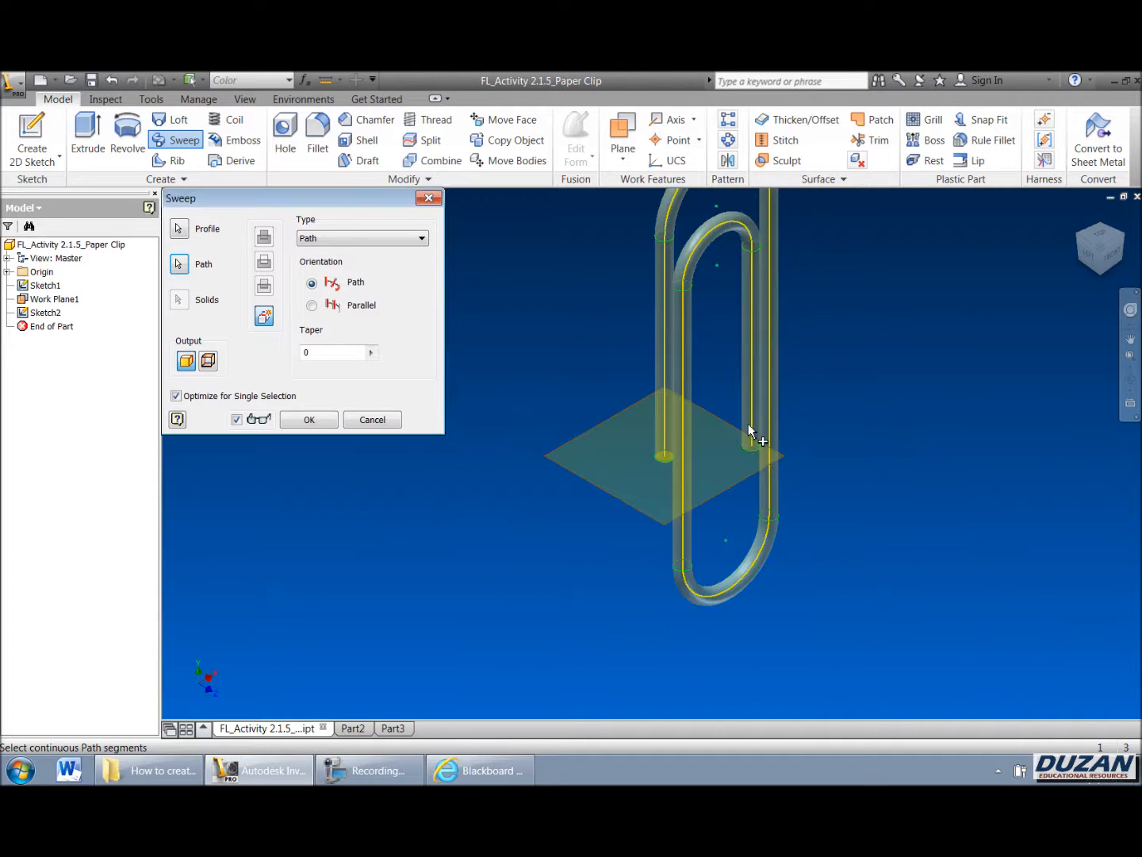
{"action": "middle_click_drag", "start_coordinate": [545, 411], "coordinate": [515, 528]}
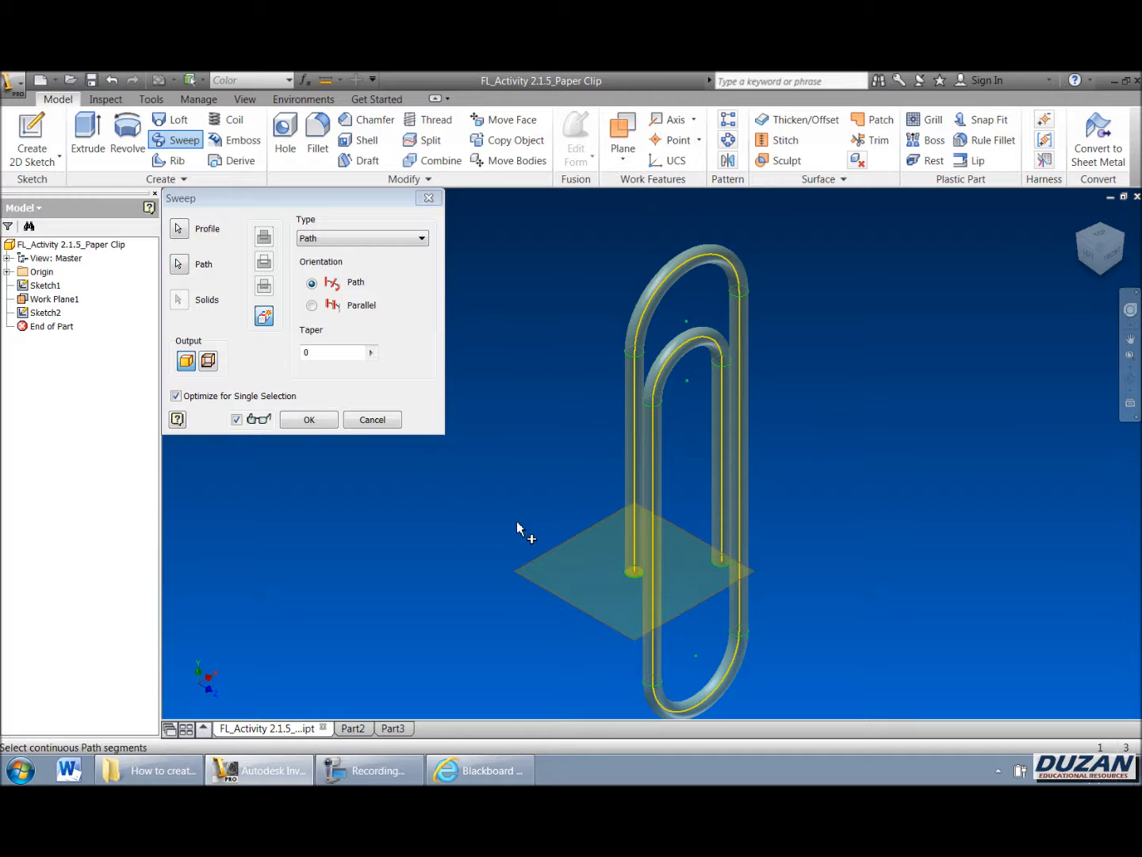
{"action": "left_click", "coordinate": [309, 419]}
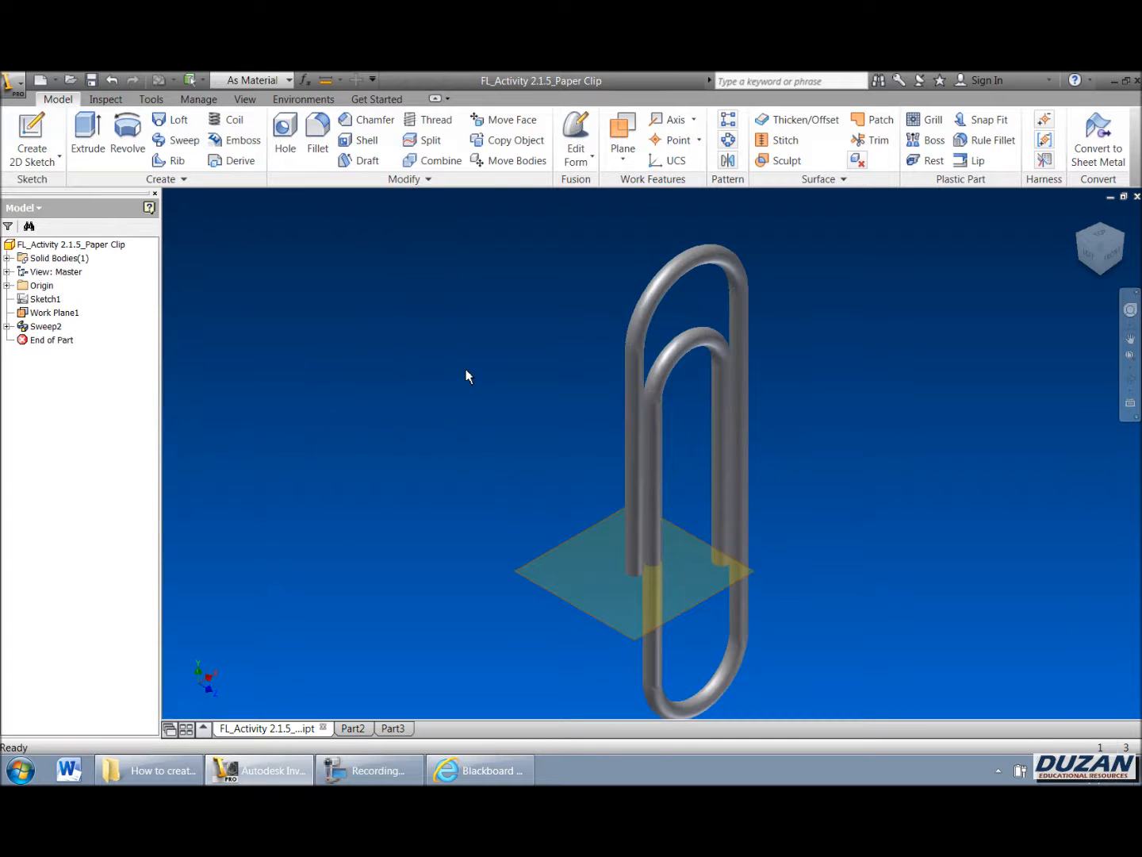
Step: Turn off the visibility of Work Plane1
{"action": "scroll", "coordinate": [492, 371], "scroll_direction": "down", "scroll_amount": 2}
{"action": "scroll", "coordinate": [512, 400], "scroll_direction": "up", "scroll_amount": 3}
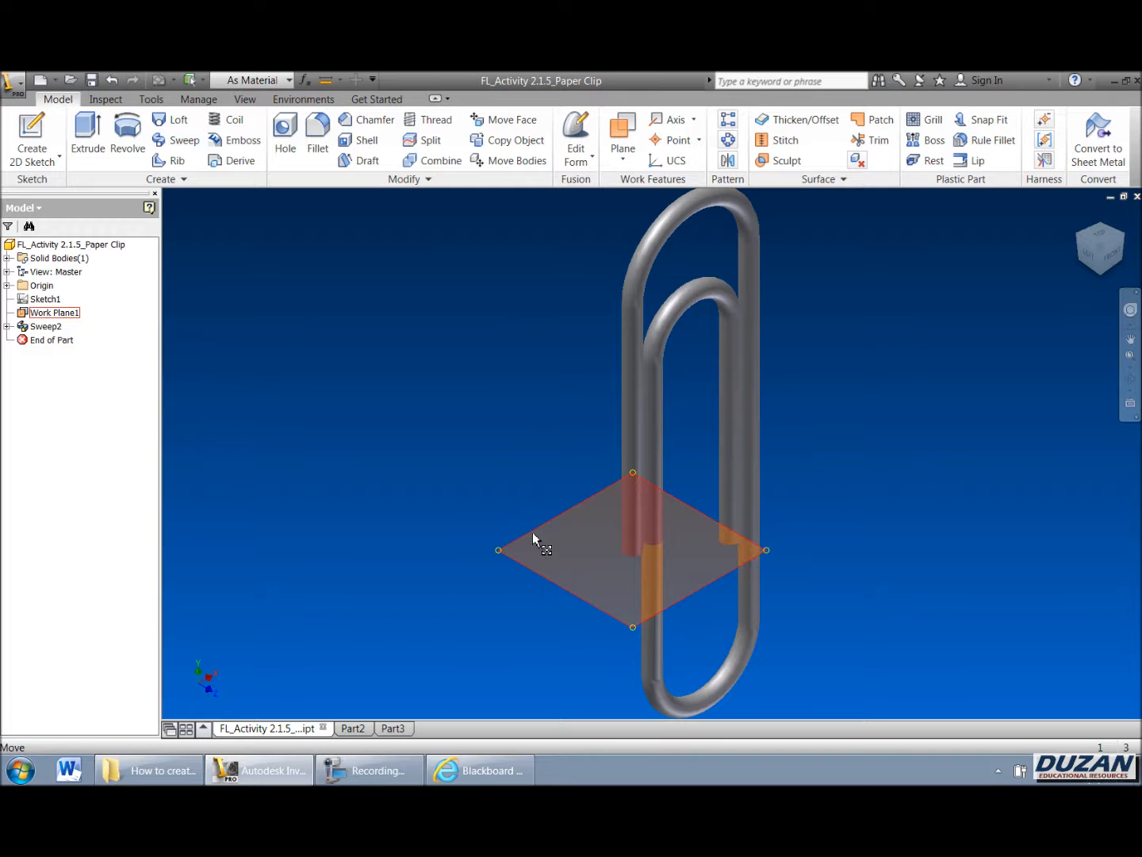
{"action": "left_click", "coordinate": [53, 313]}
{"action": "right_click", "coordinate": [50, 312]}
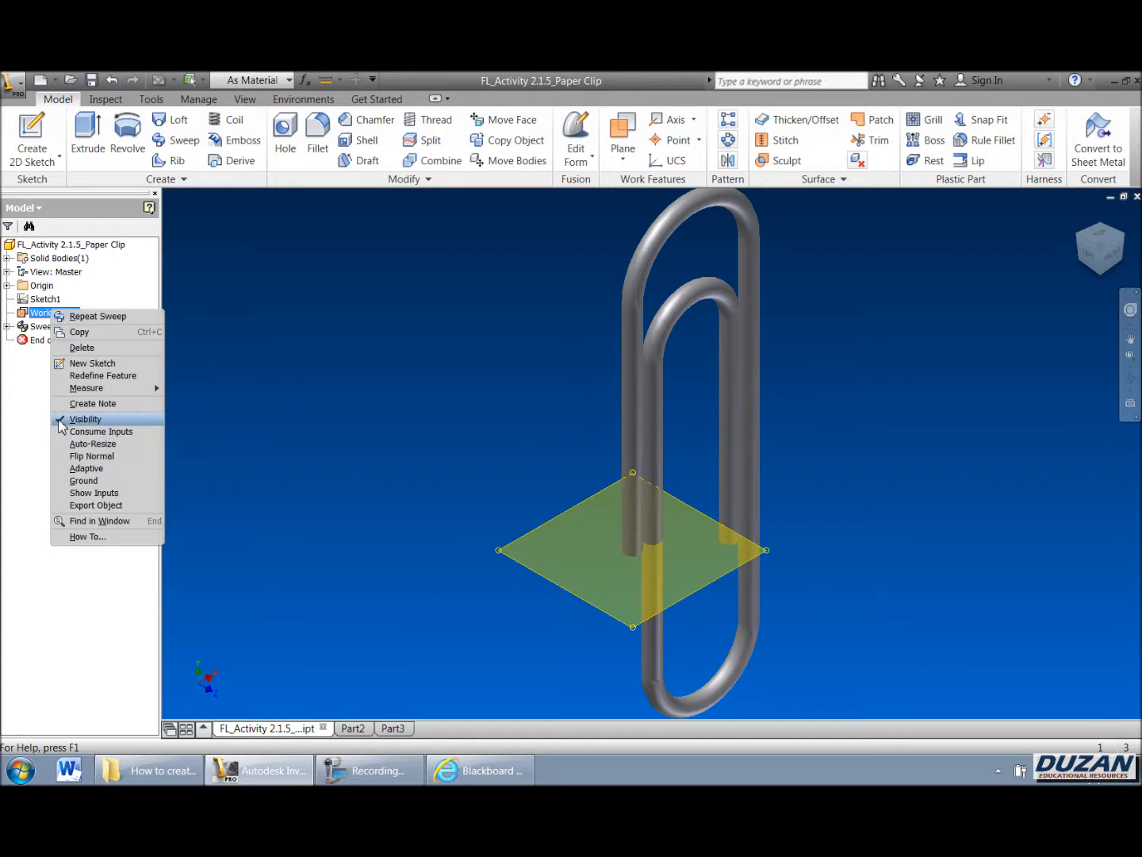
{"action": "left_click", "coordinate": [85, 419]}
{"action": "scroll", "coordinate": [547, 491], "scroll_direction": "down", "scroll_amount": 2}
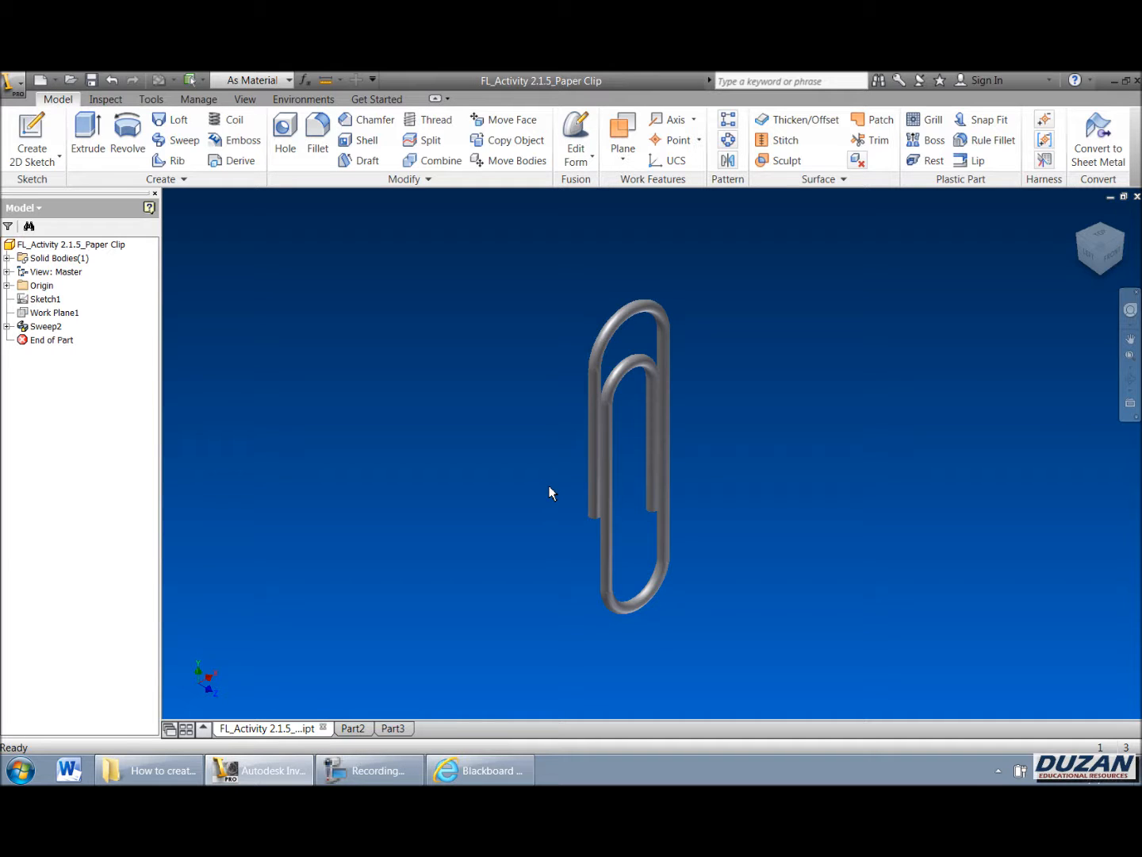
Step: In Part2, draw a freeform spline through eight points forming an S-shaped loop, then finish the sketch
{"action": "left_click", "coordinate": [354, 728]}
{"action": "middle_click_drag", "start_coordinate": [688, 489], "coordinate": [467, 517]}
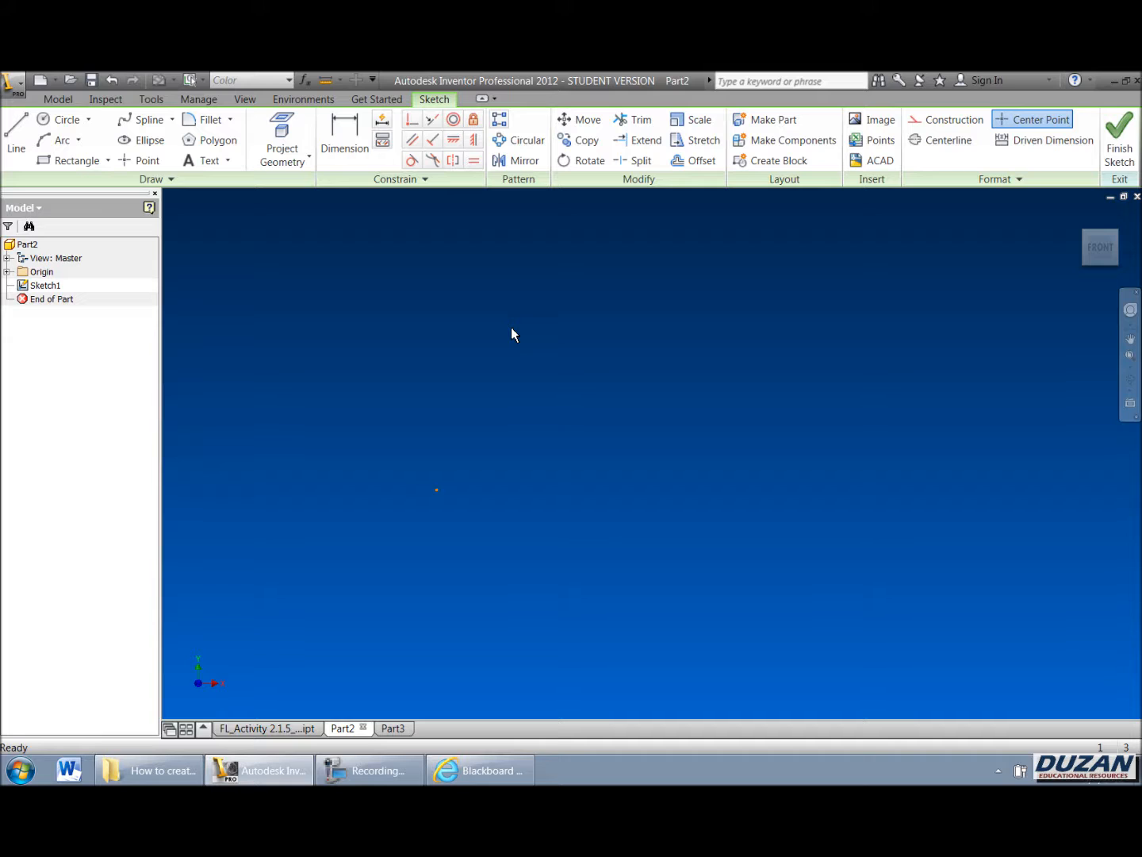
{"action": "left_click", "coordinate": [145, 118]}
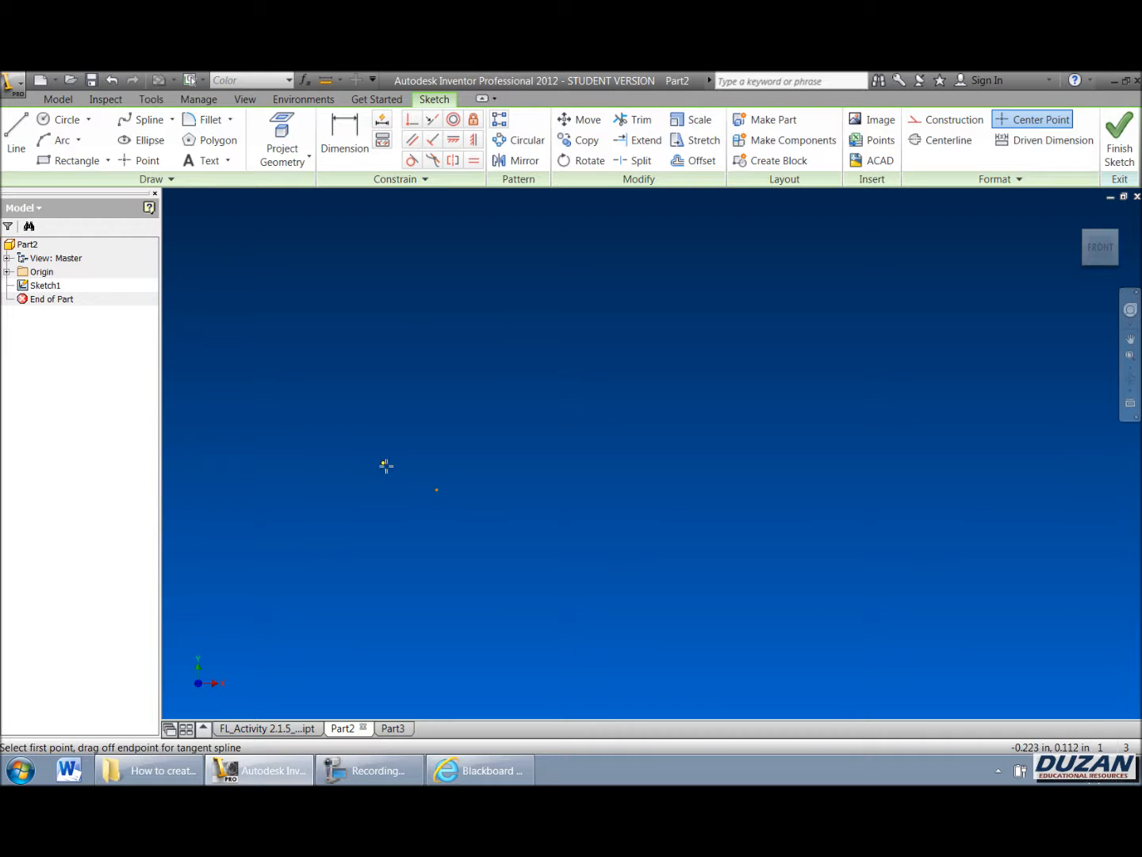
{"action": "left_click", "coordinate": [437, 490]}
{"action": "left_click", "coordinate": [489, 408]}
{"action": "left_click", "coordinate": [625, 356]}
{"action": "left_click", "coordinate": [731, 435]}
{"action": "left_click", "coordinate": [866, 586]}
{"action": "left_click", "coordinate": [1024, 571]}
{"action": "left_click", "coordinate": [1003, 336]}
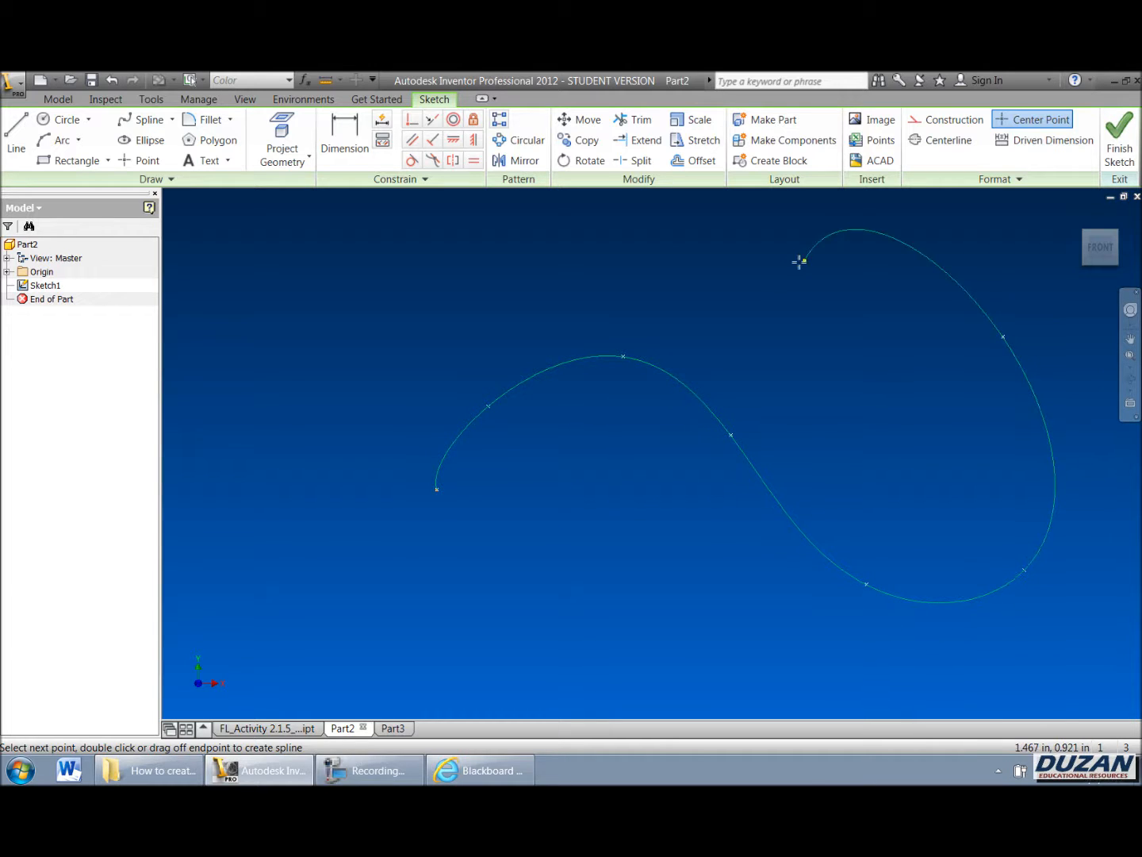
{"action": "right_click", "coordinate": [635, 262]}
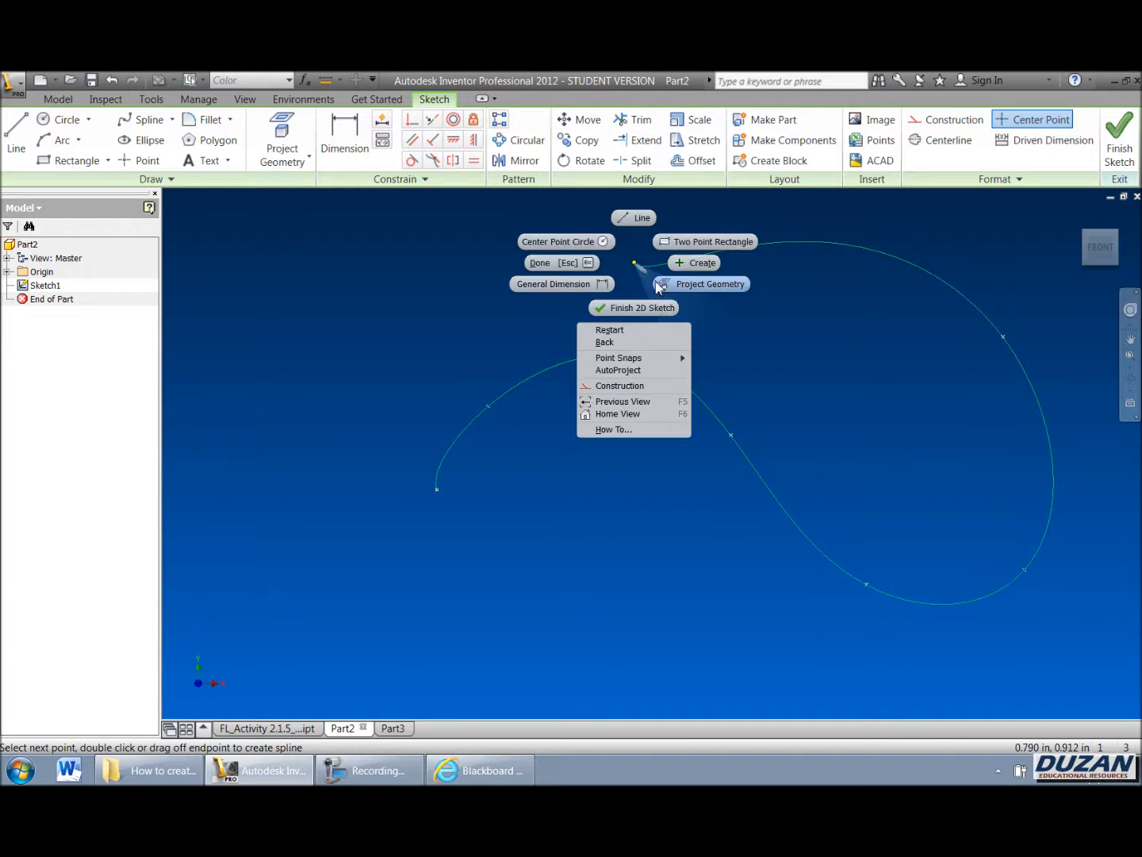
{"action": "left_click", "coordinate": [694, 262]}
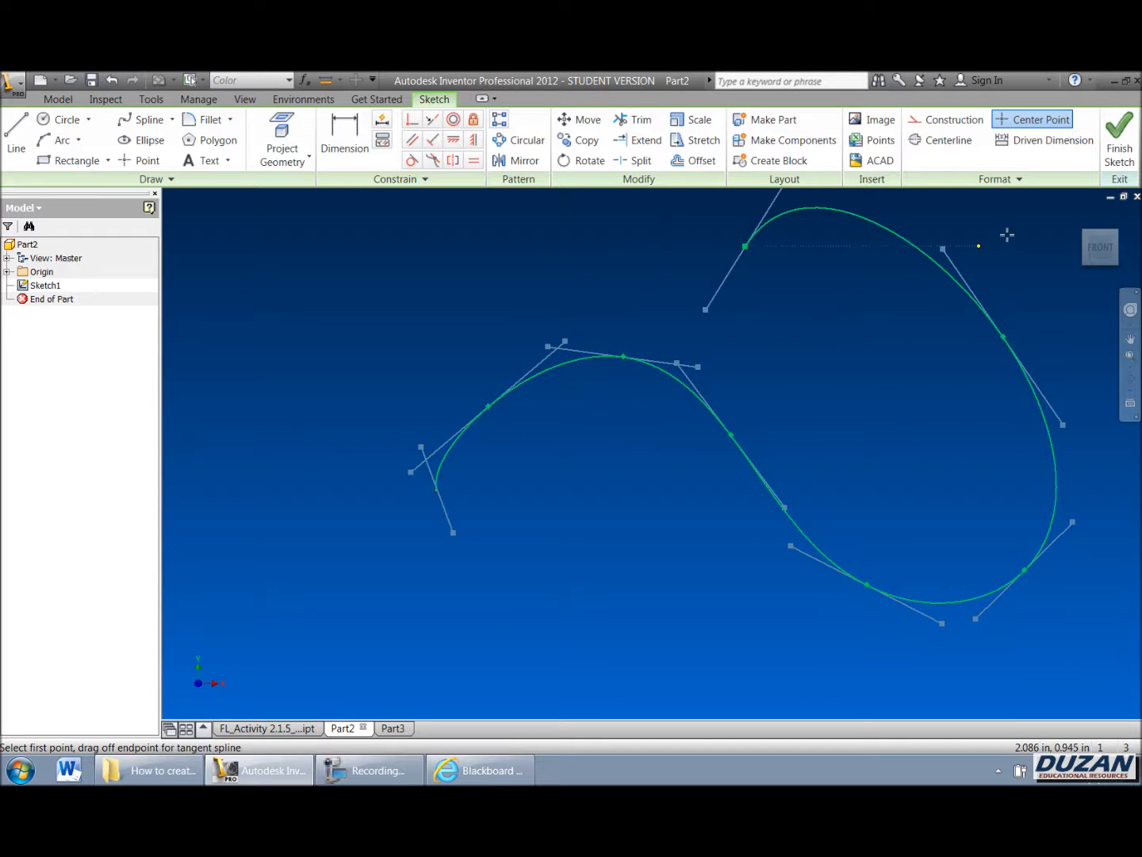
{"action": "left_click", "coordinate": [1119, 136]}
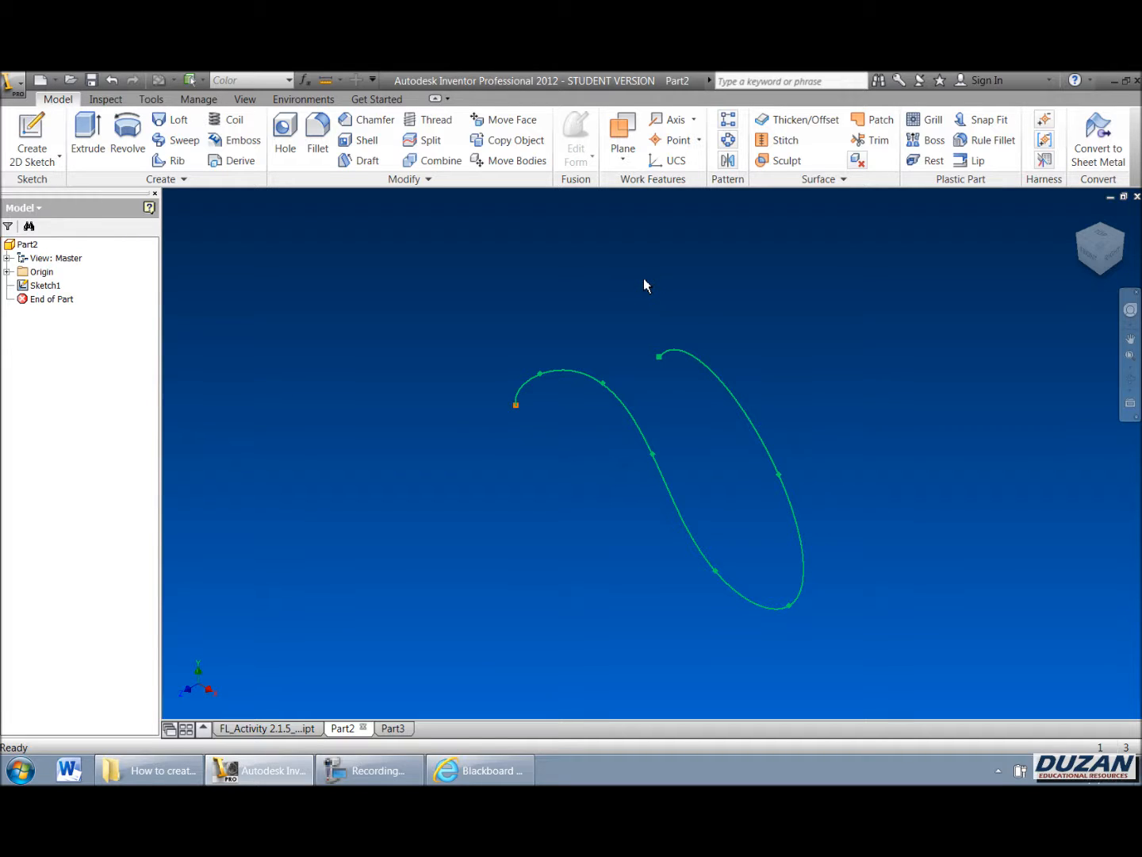
Step: Create a work plane normal to the spline at its starting endpoint
{"action": "left_click", "coordinate": [636, 131]}
{"action": "left_click", "coordinate": [517, 405]}
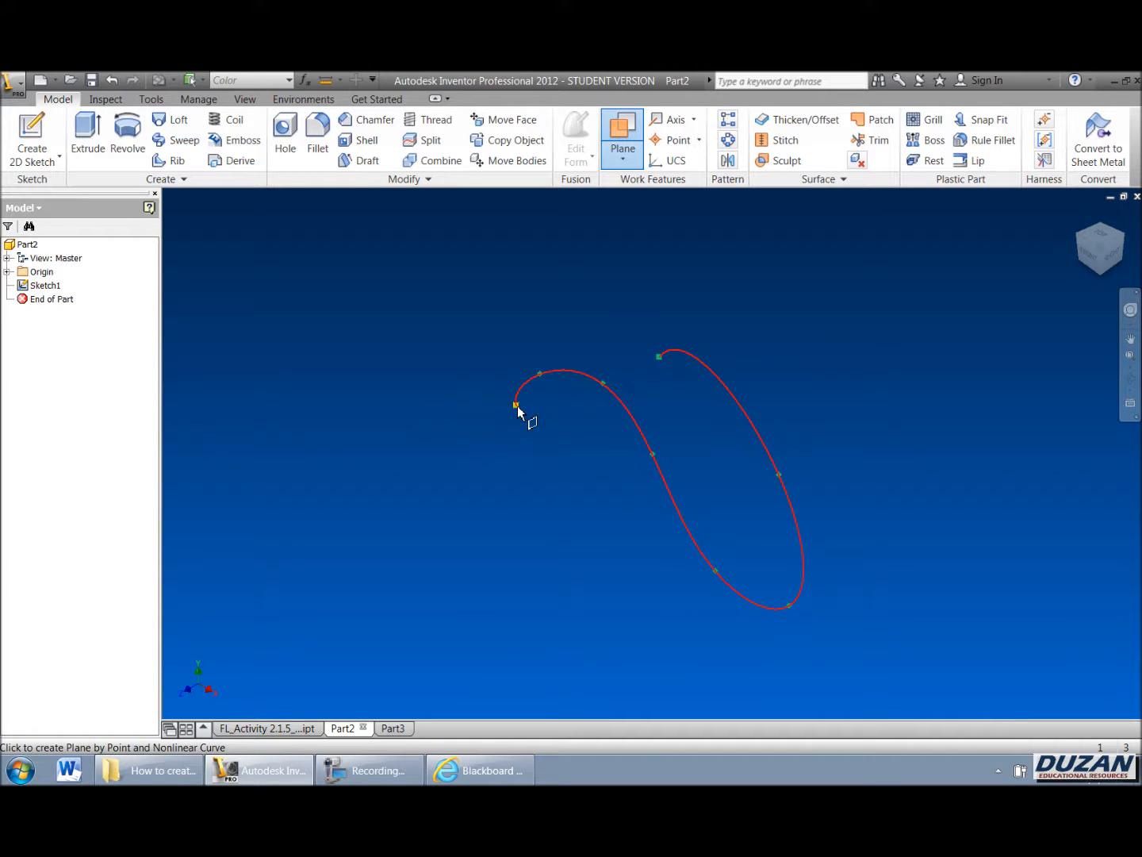
{"action": "left_click", "coordinate": [517, 408]}
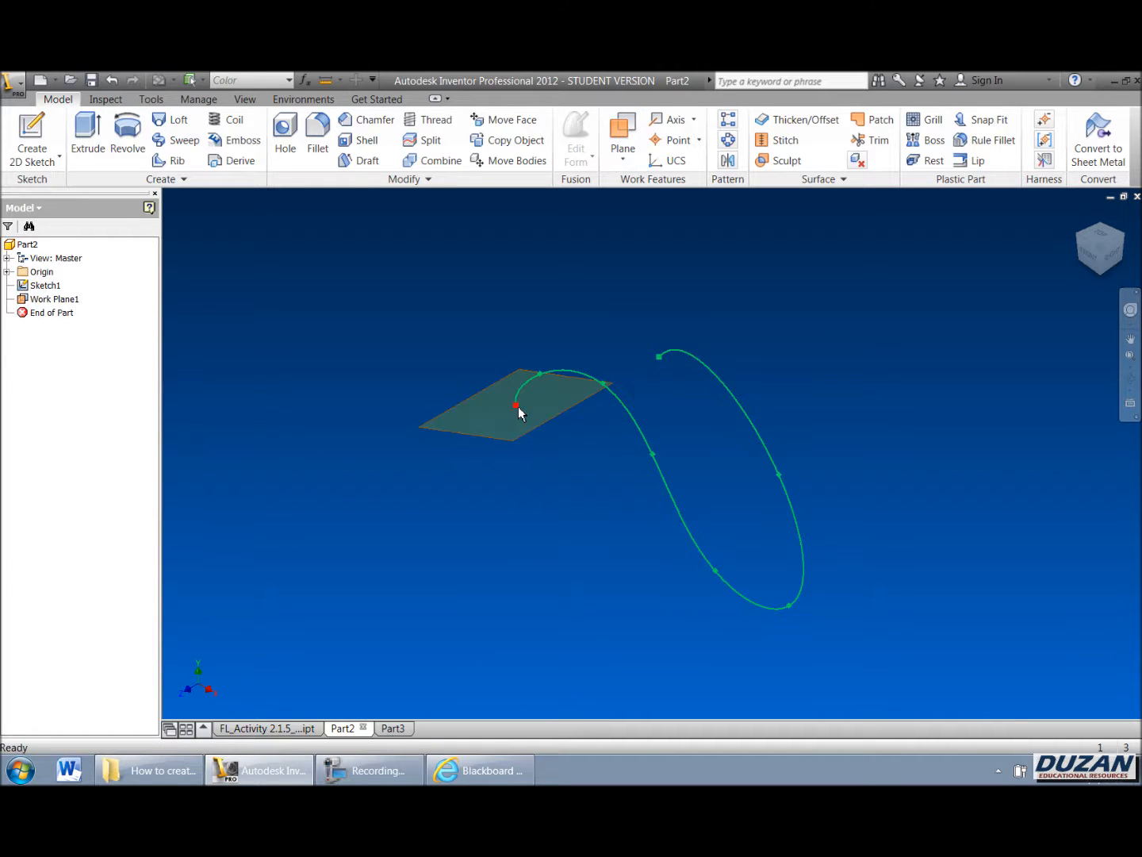
Step: Flip the normal of the new work plane
{"action": "left_click", "coordinate": [1131, 378]}
{"action": "left_click_drag", "start_coordinate": [665, 474], "coordinate": [687, 292]}
{"action": "scroll", "coordinate": [697, 339], "scroll_direction": "up", "scroll_amount": 4}
{"action": "scroll", "coordinate": [581, 475], "scroll_direction": "down", "scroll_amount": 5}
{"action": "right_click", "coordinate": [618, 422]}
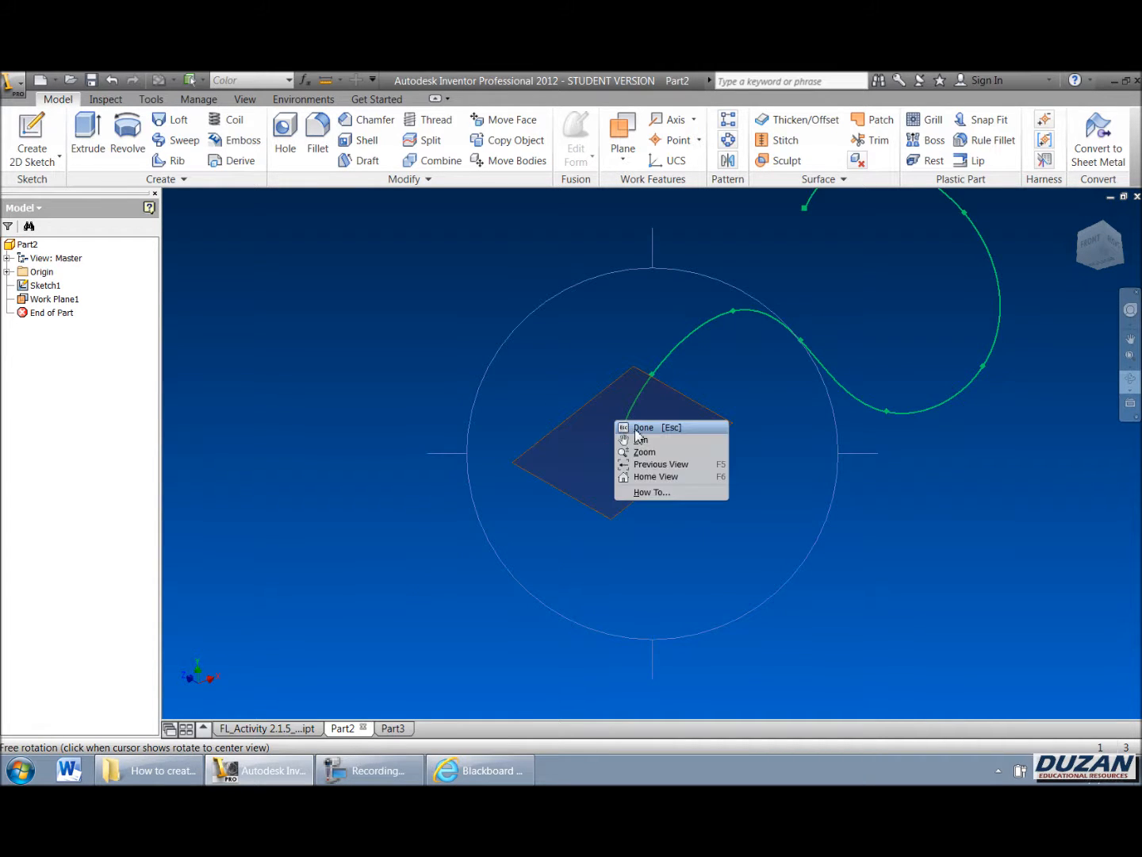
{"action": "left_click", "coordinate": [639, 428]}
{"action": "right_click", "coordinate": [589, 407]}
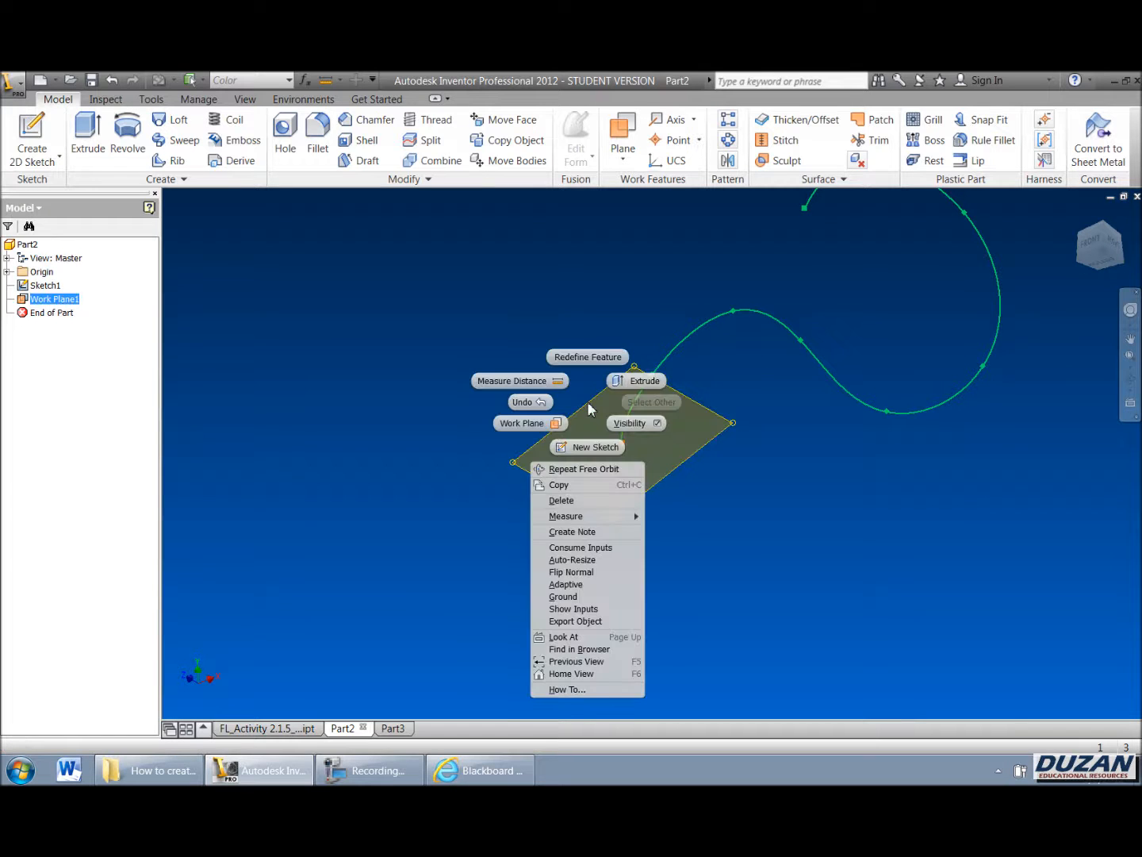
{"action": "left_click", "coordinate": [594, 573]}
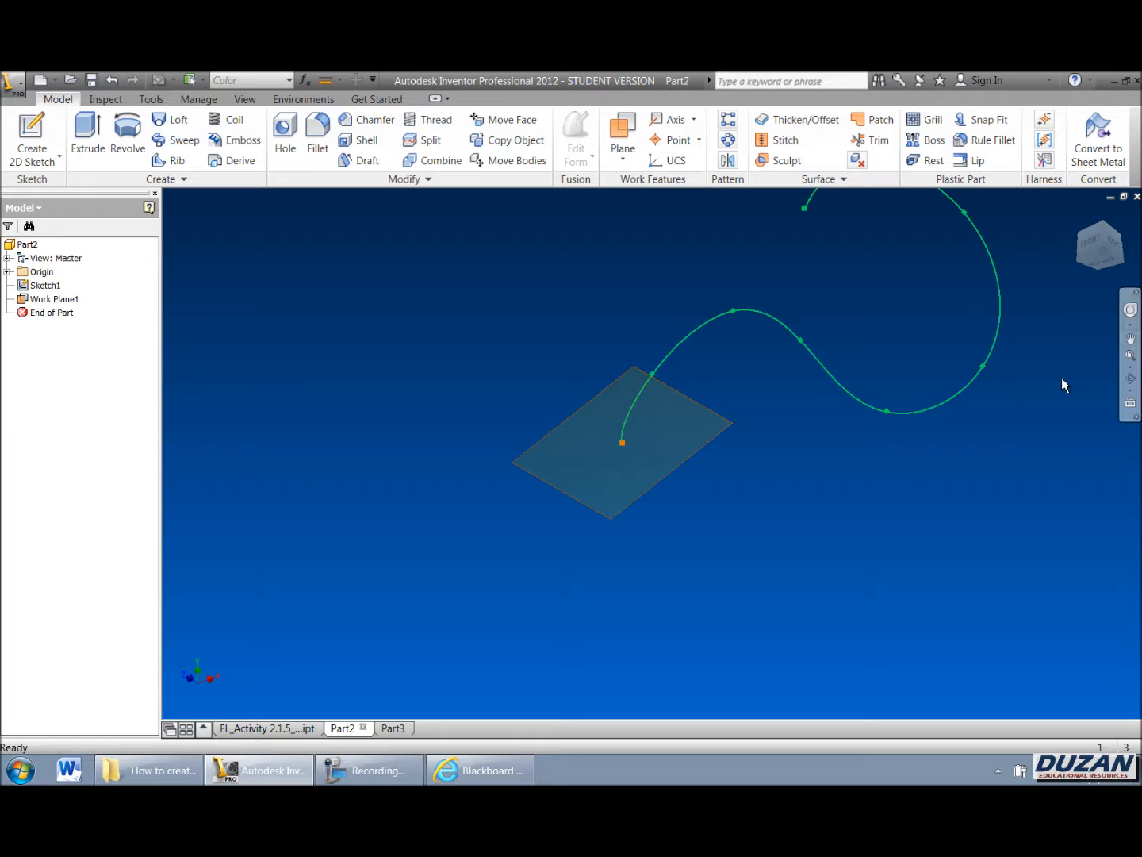
Step: Start a sketch on the work plane and draw a circle about 0.25 in diameter centred on the spline endpoint, then finish the sketch
{"action": "left_click", "coordinate": [1131, 404]}
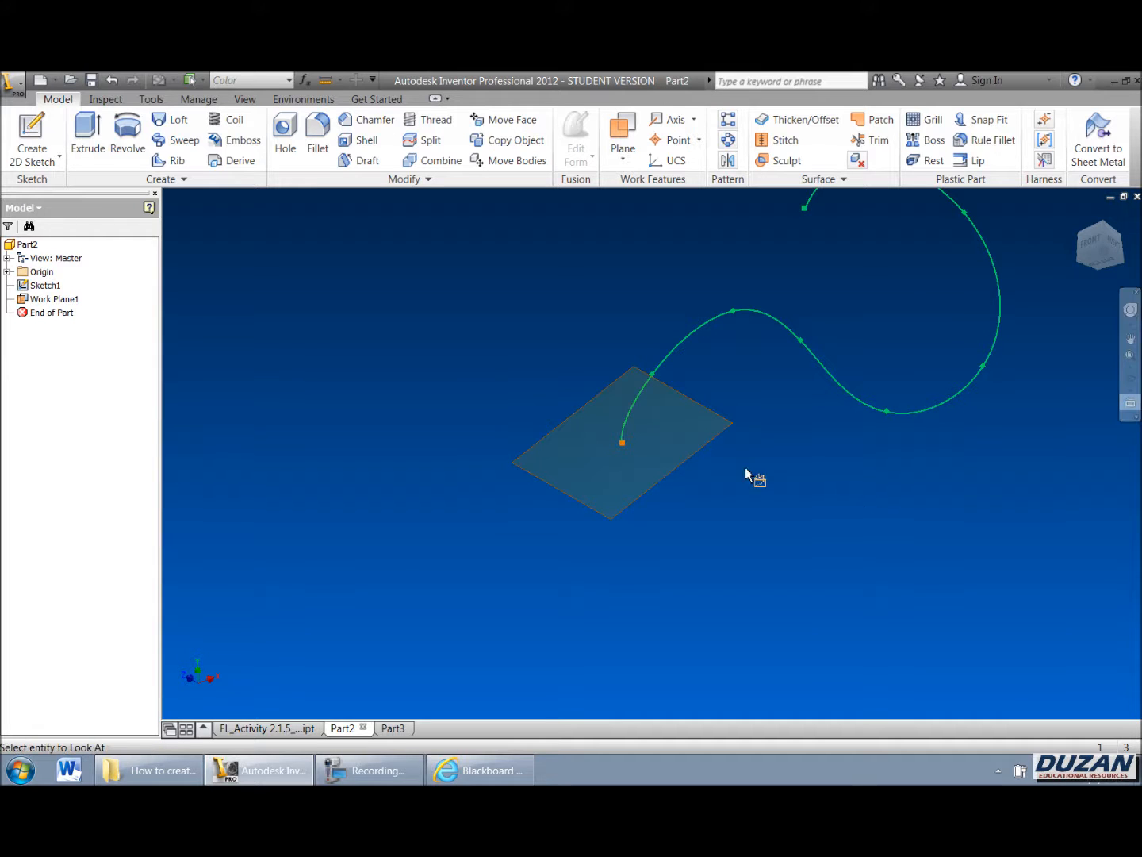
{"action": "left_click", "coordinate": [684, 457]}
{"action": "left_click", "coordinate": [44, 145]}
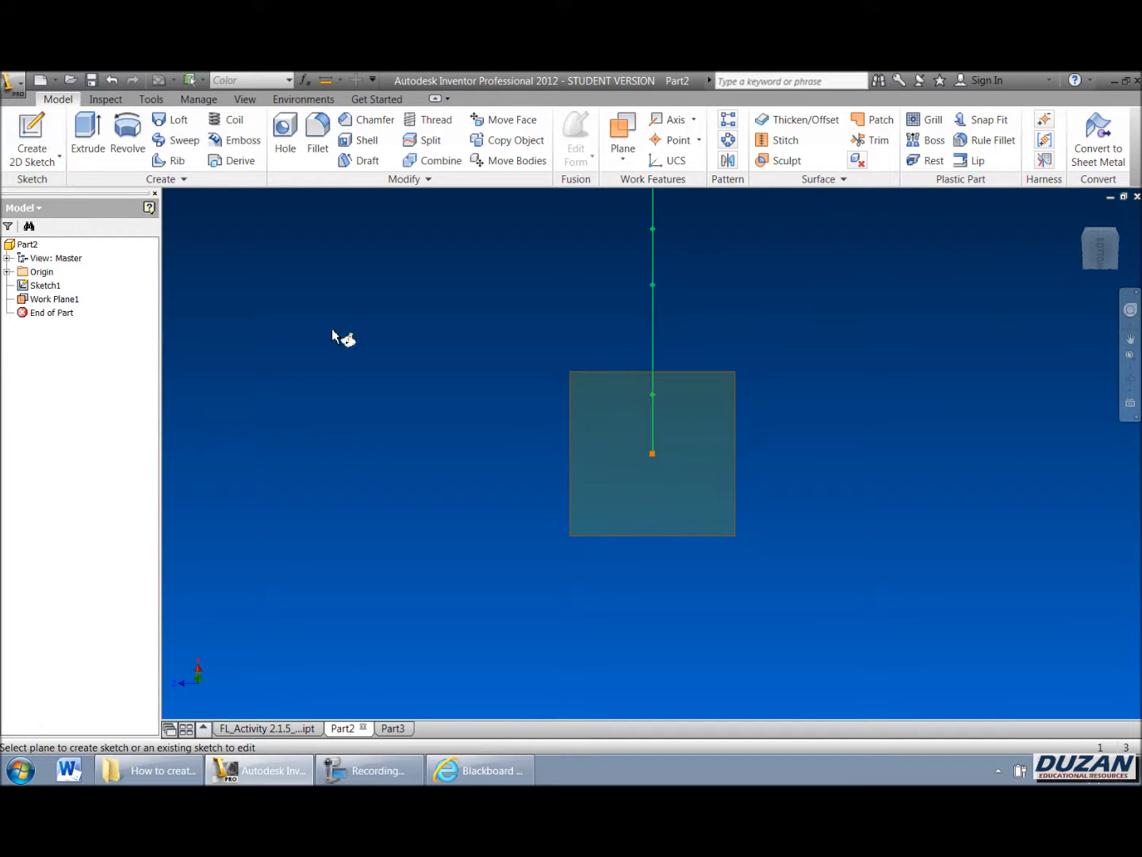
{"action": "left_click", "coordinate": [580, 506]}
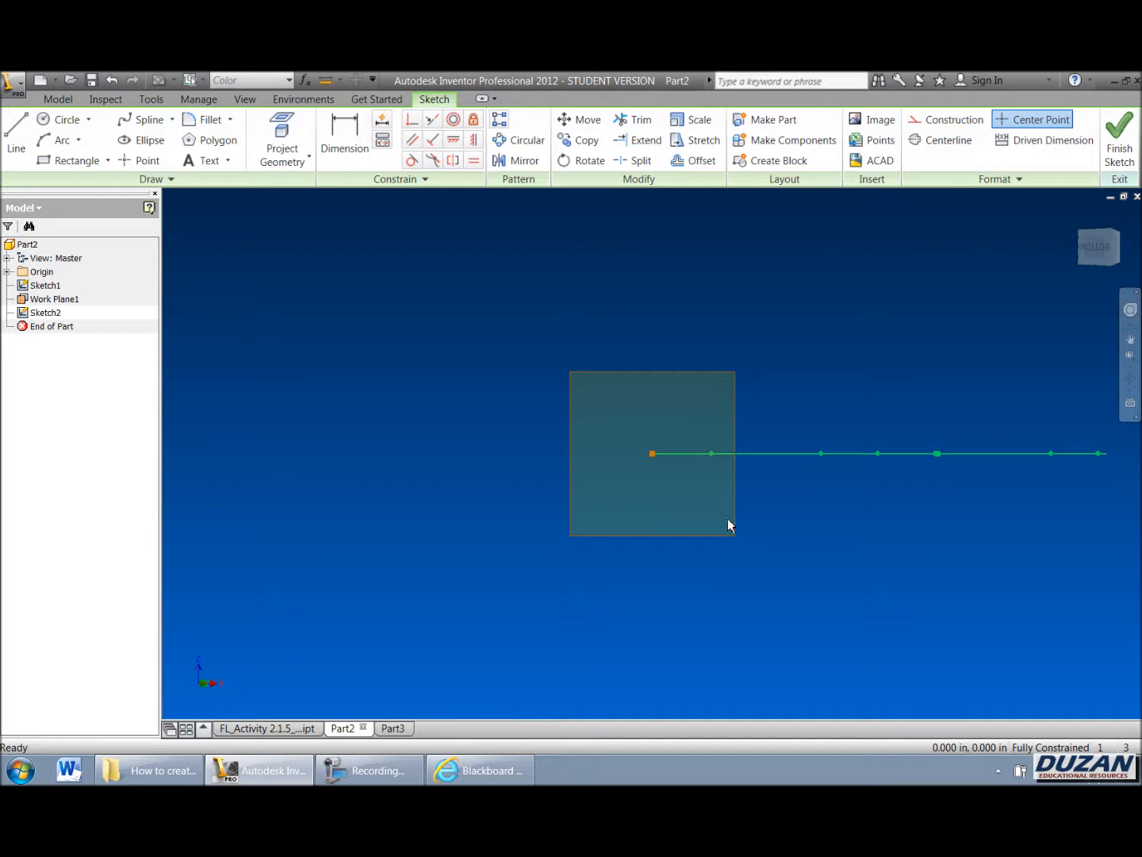
{"action": "key", "text": "c"}
{"action": "left_click", "coordinate": [652, 454]}
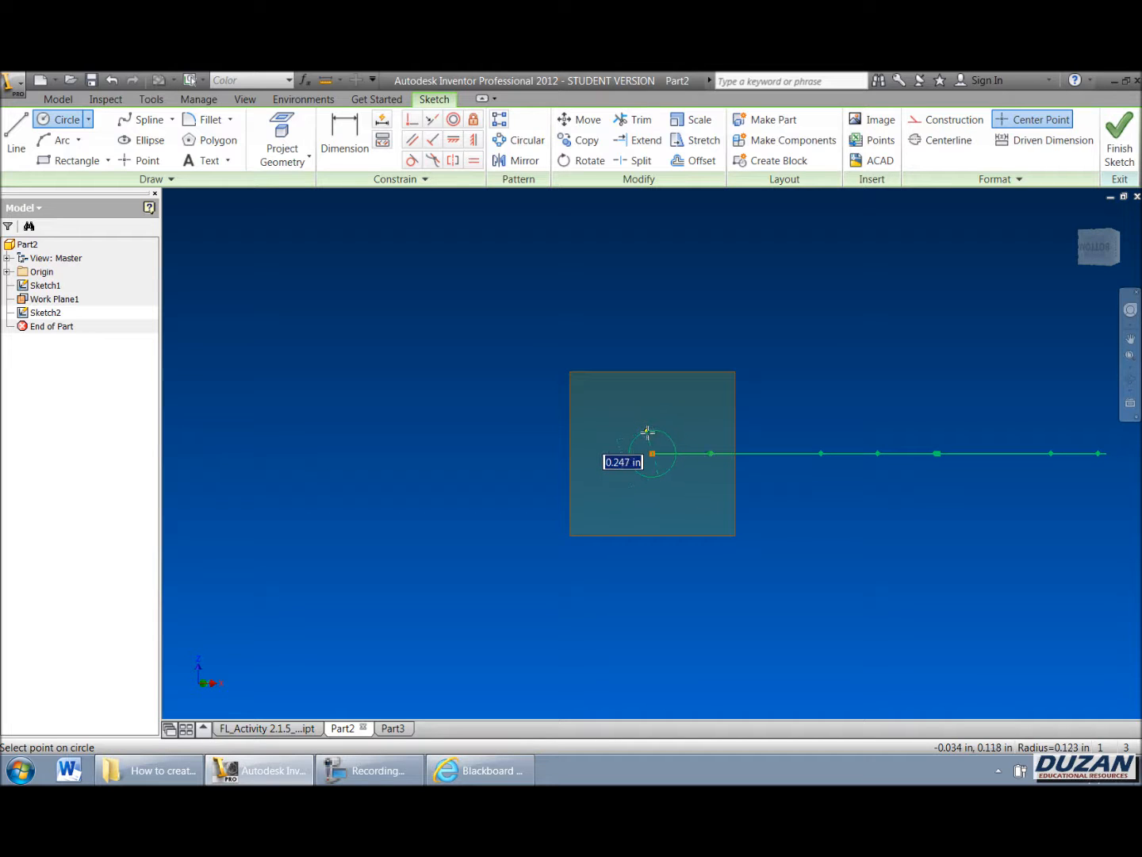
{"action": "left_click", "coordinate": [645, 432]}
{"action": "right_click", "coordinate": [646, 400]}
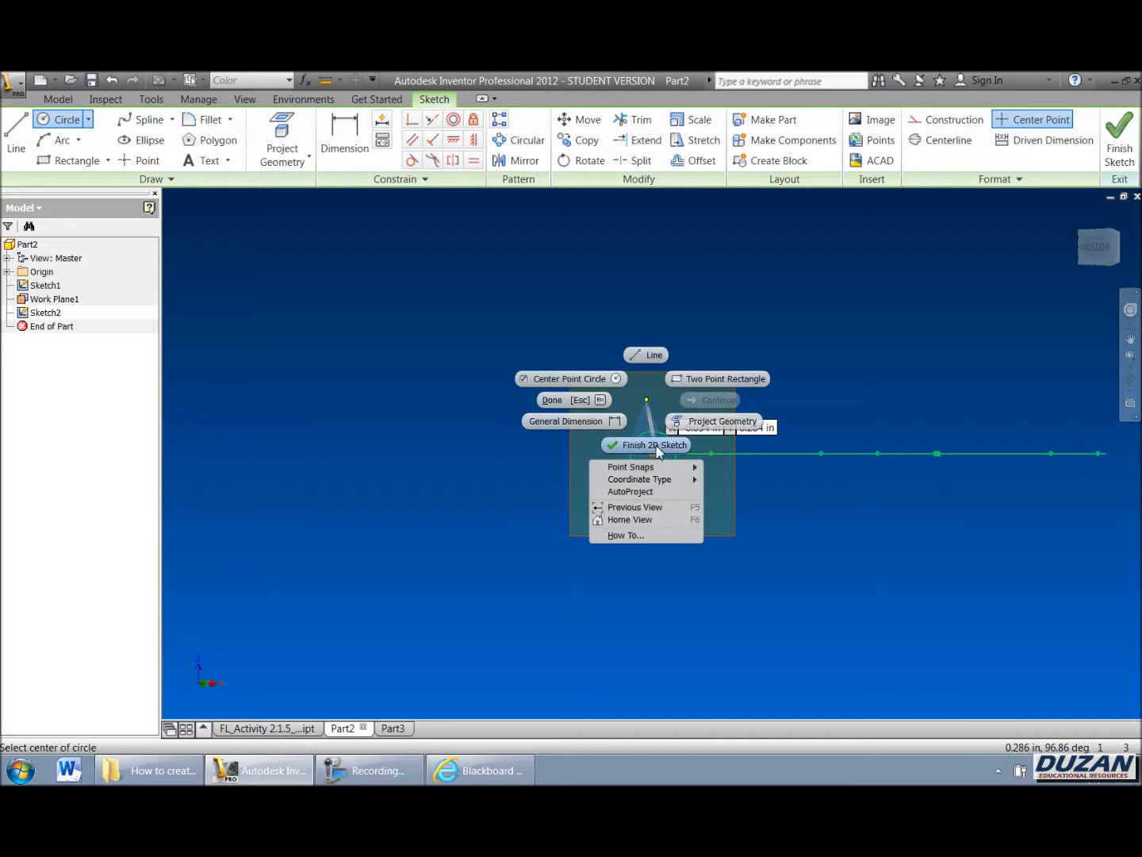
{"action": "left_click", "coordinate": [658, 444]}
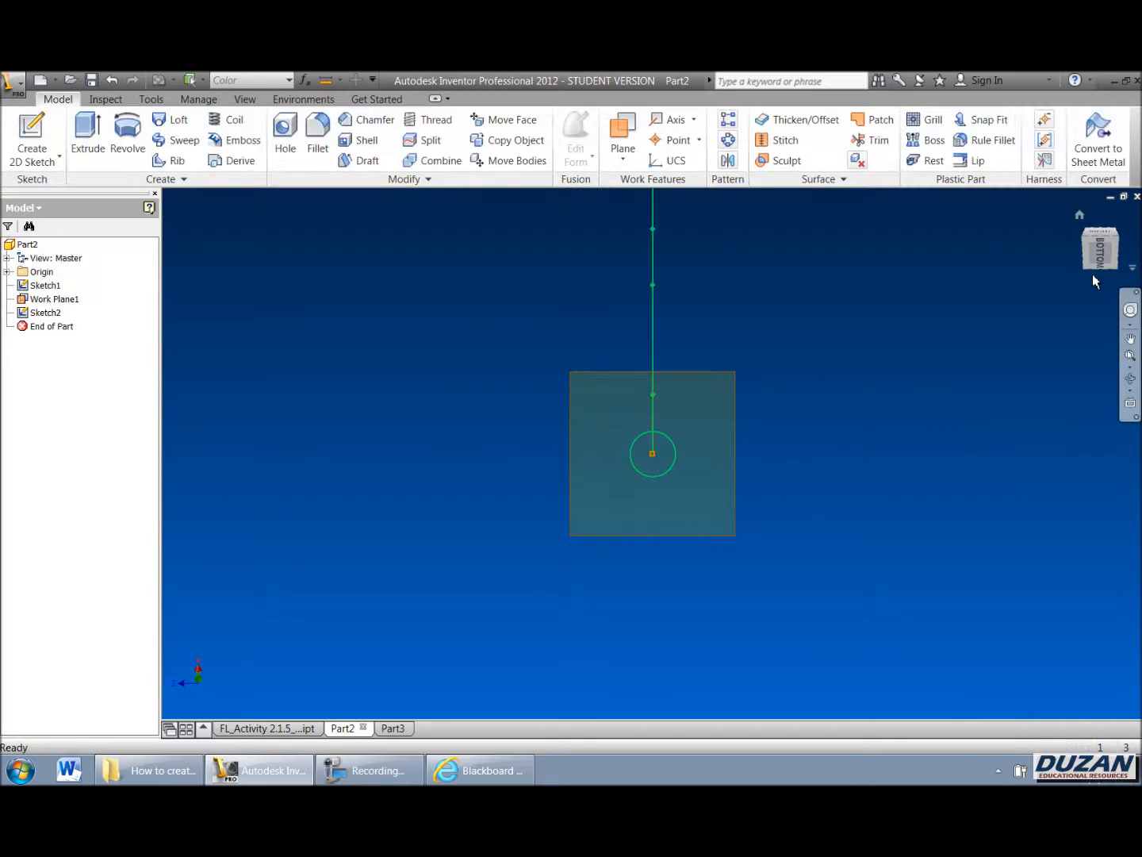
Step: Try to sweep the circle along the spline path
{"action": "left_click", "coordinate": [1079, 214]}
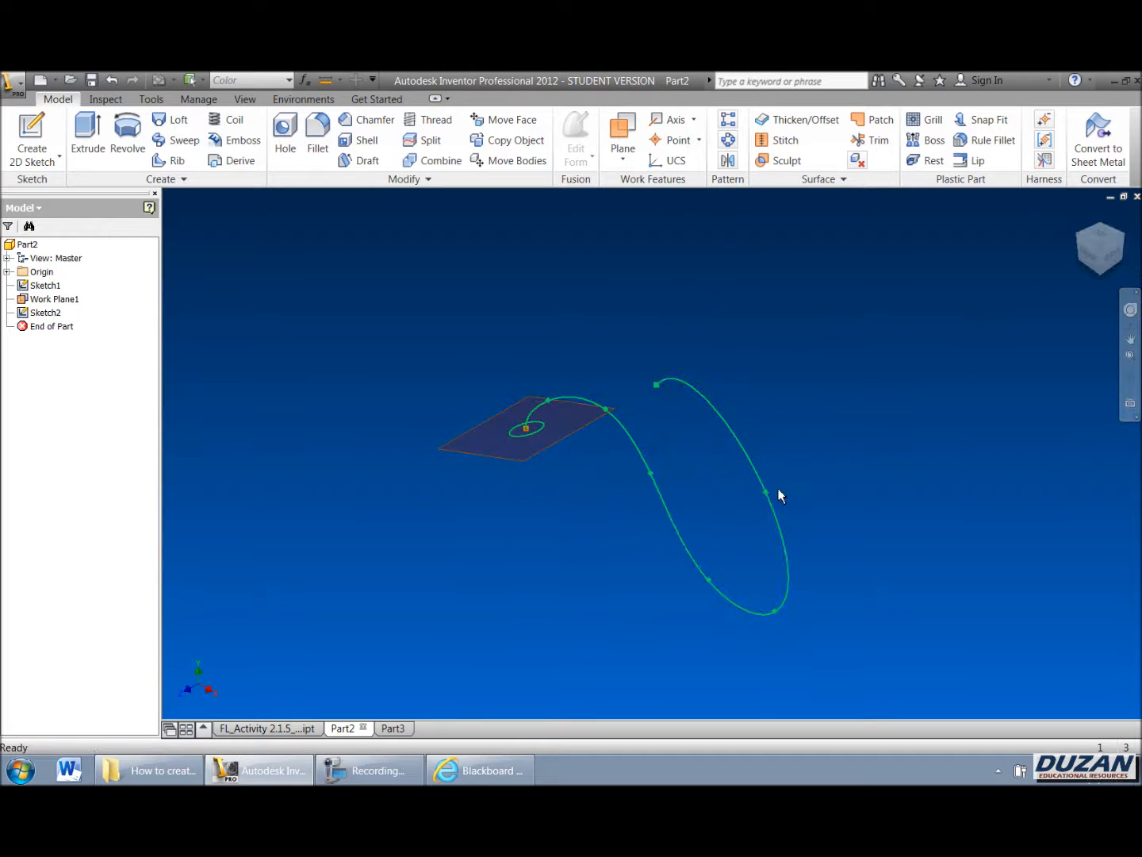
{"action": "left_click", "coordinate": [1129, 378]}
{"action": "mouse_move", "coordinate": [753, 461]}
{"action": "left_mouse_down"}
{"action": "mouse_move", "coordinate": [753, 318]}
{"action": "mouse_move", "coordinate": [801, 336]}
{"action": "mouse_move", "coordinate": [787, 300]}
{"action": "left_mouse_up"}
{"action": "right_click", "coordinate": [596, 413]}
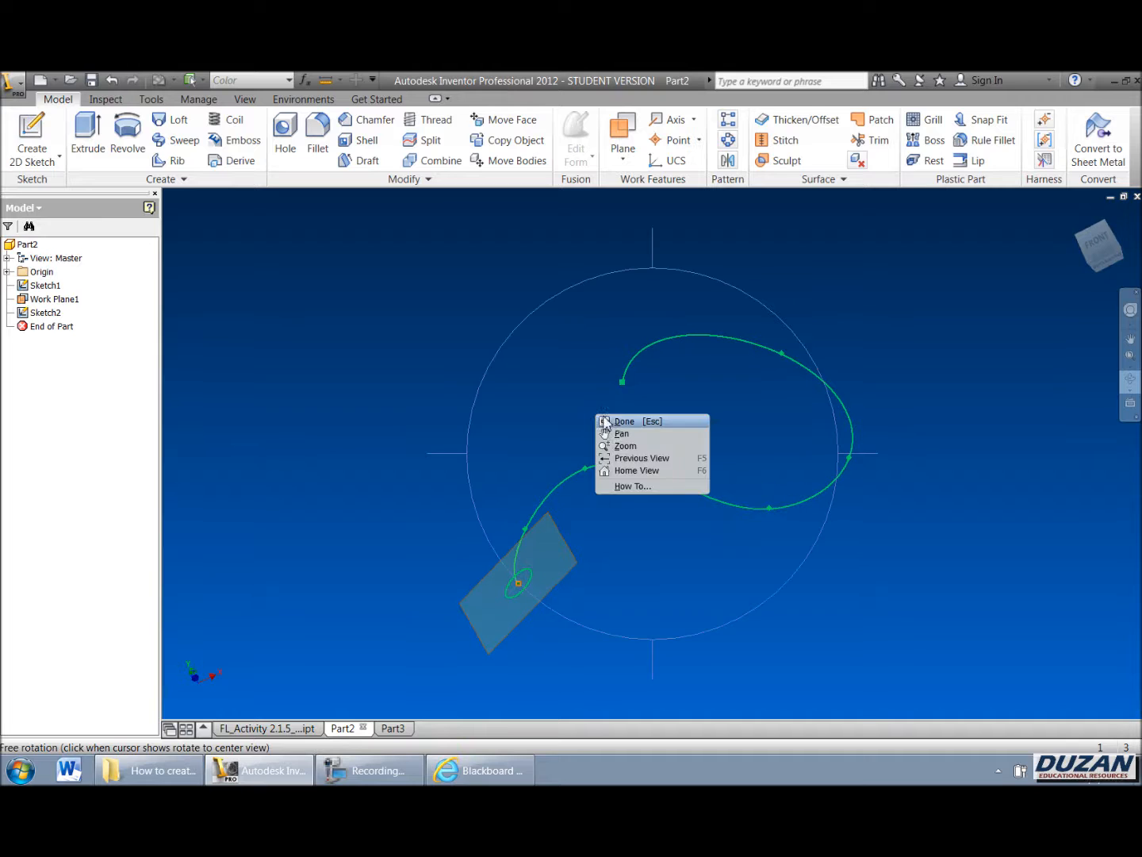
{"action": "left_click", "coordinate": [611, 421]}
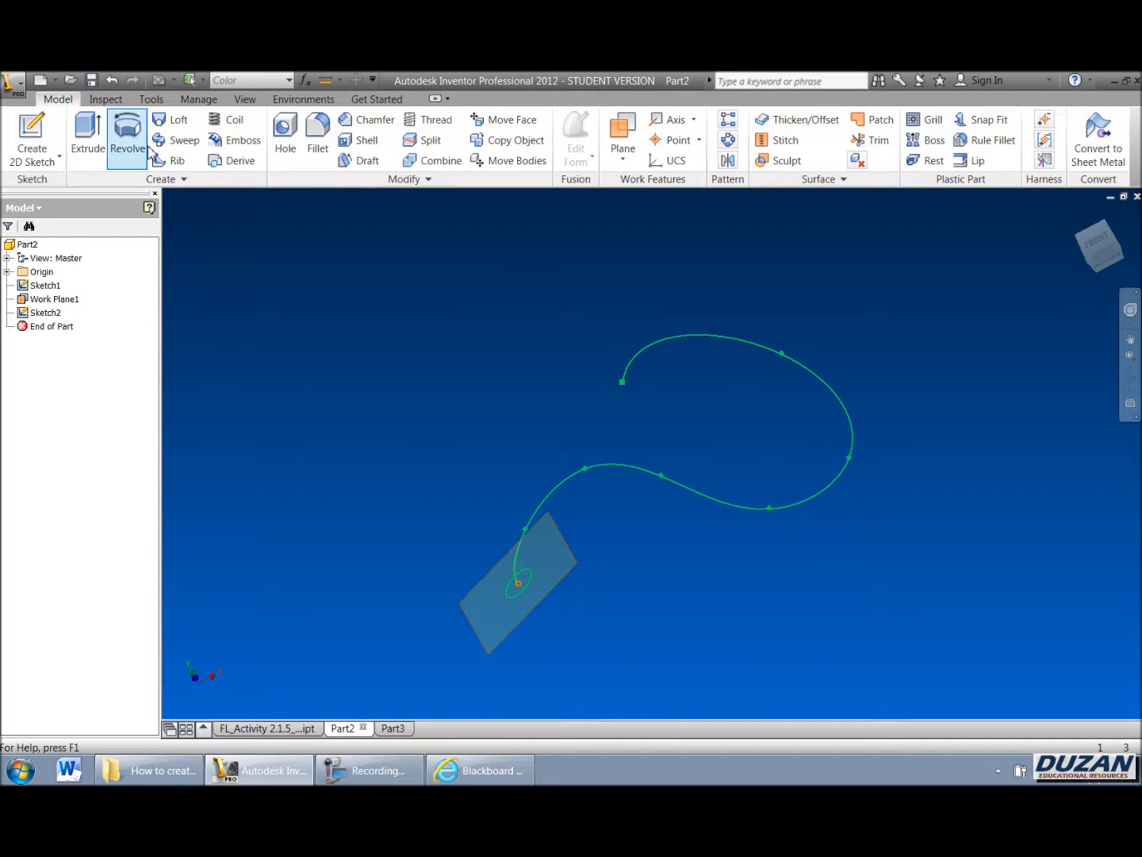
{"action": "left_click", "coordinate": [176, 139]}
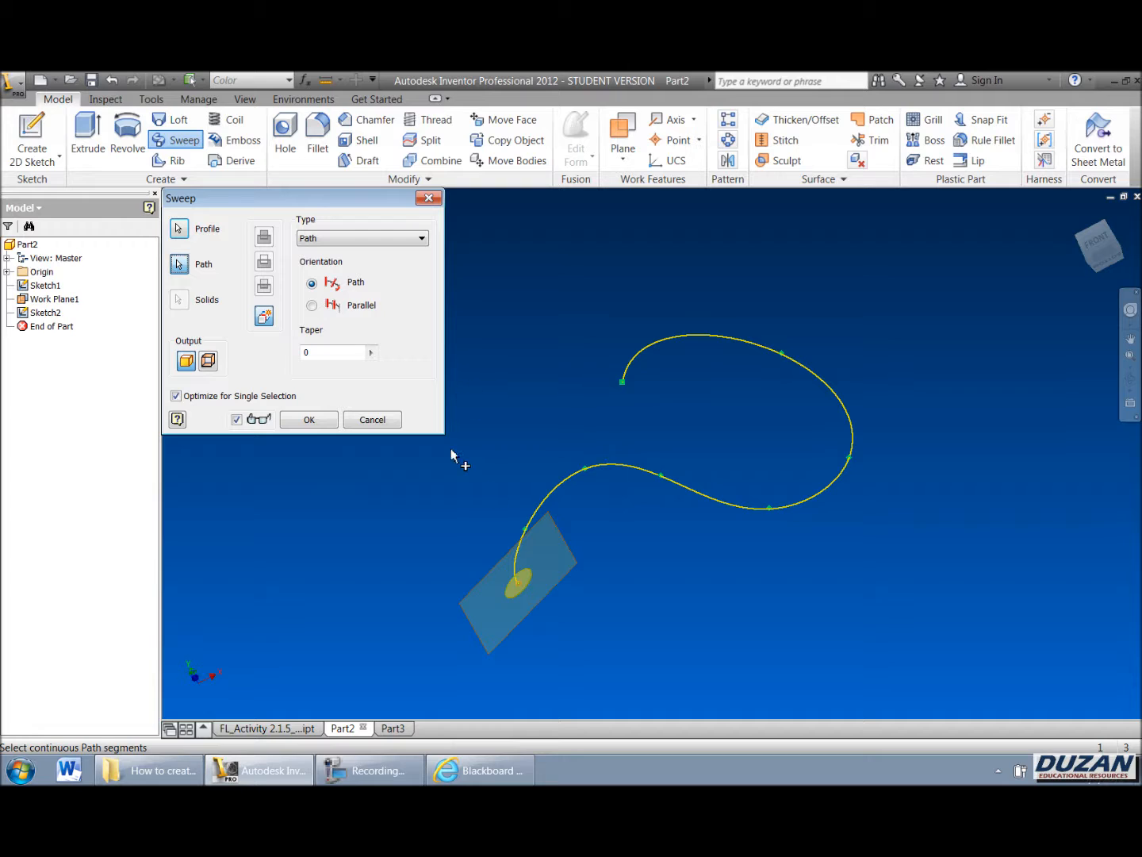
{"action": "left_click", "coordinate": [325, 424]}
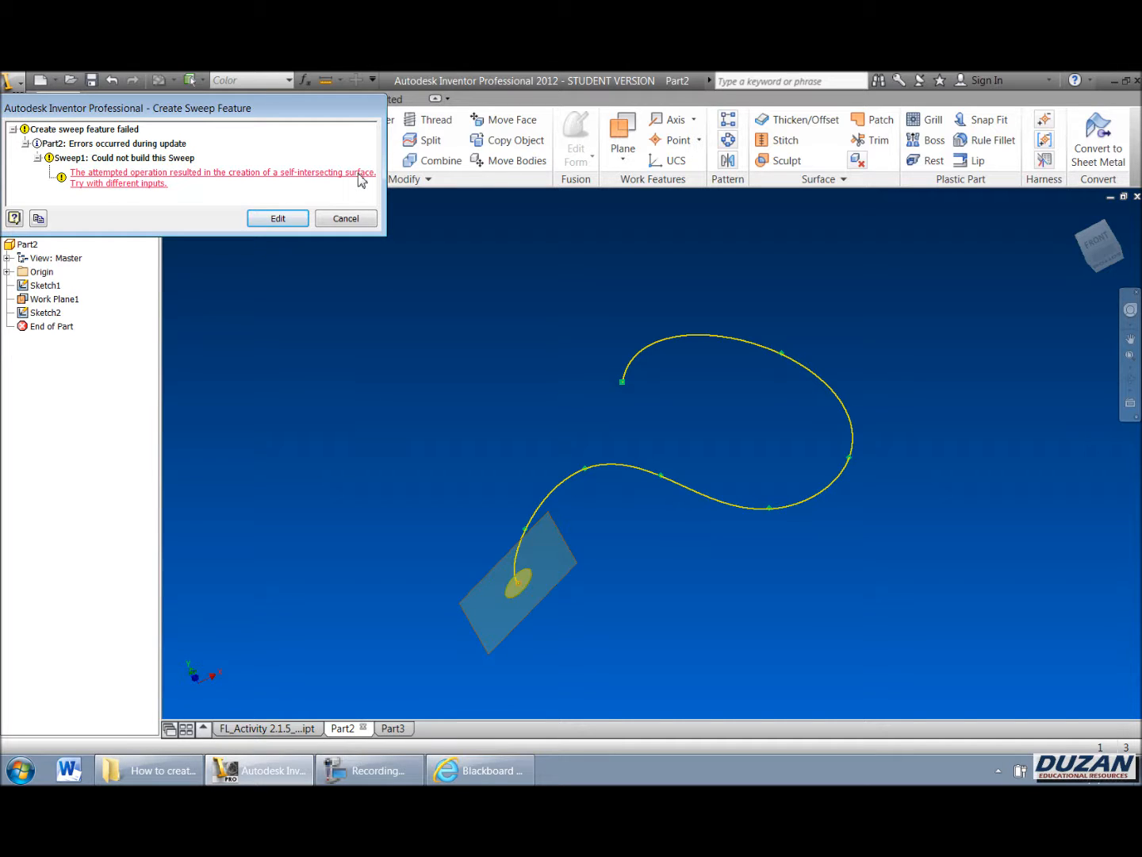
Step: Dismiss the failed sweep, edit the profile sketch, set the circle's diameter to 0.1 in, and finish the sketch
{"action": "left_click", "coordinate": [277, 218]}
{"action": "left_click", "coordinate": [374, 417]}
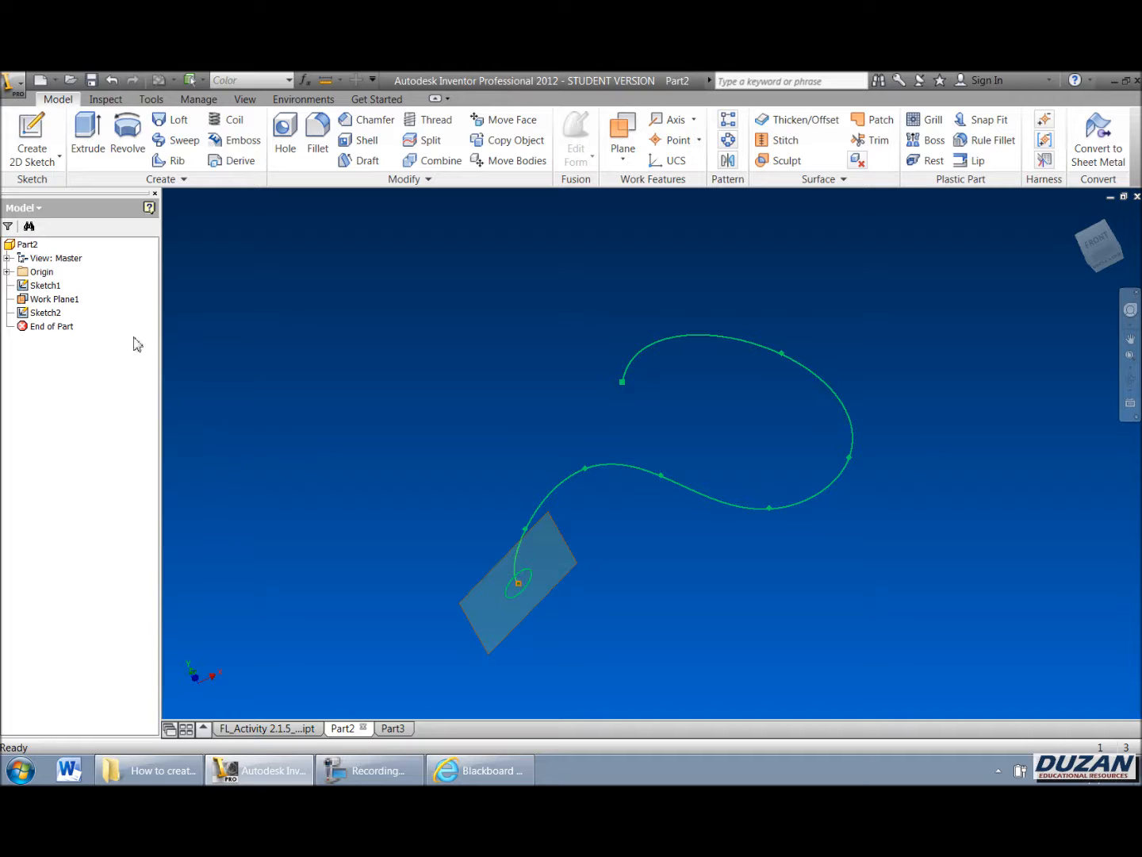
{"action": "right_click", "coordinate": [49, 319]}
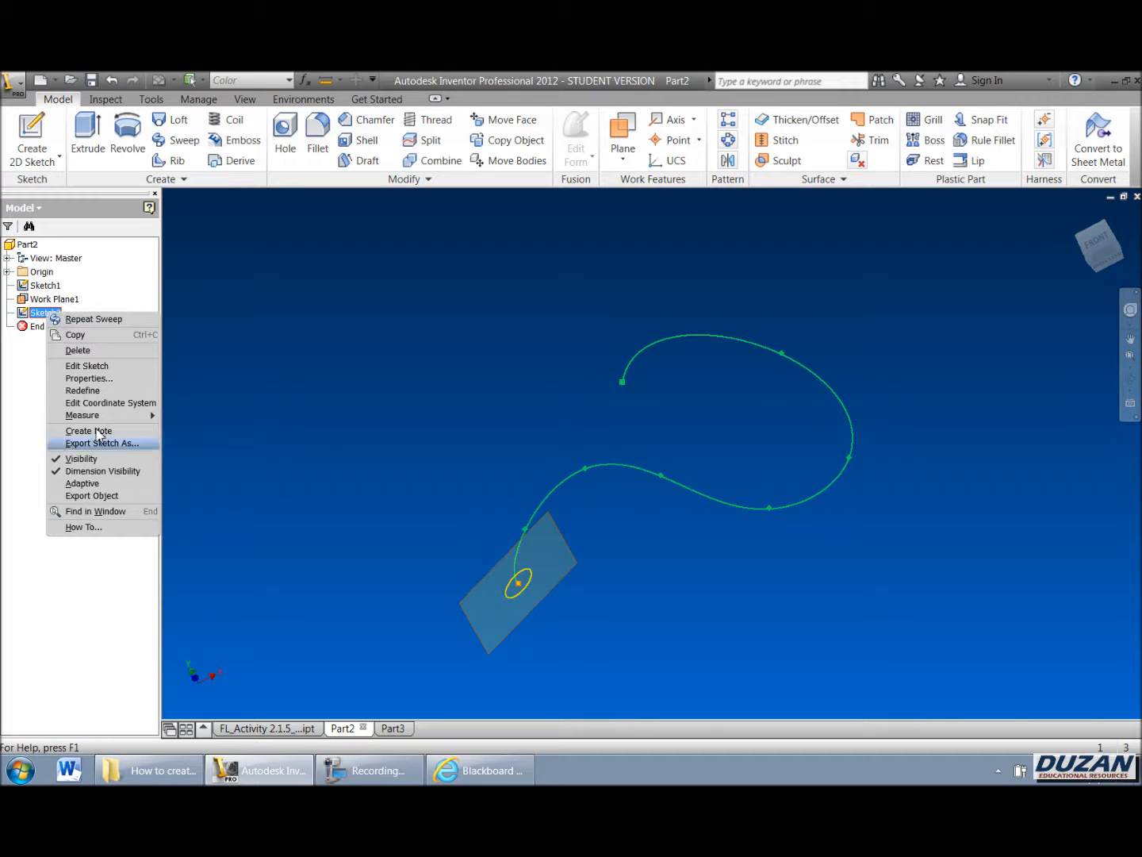
{"action": "left_click", "coordinate": [89, 365]}
{"action": "scroll", "coordinate": [588, 475], "scroll_direction": "down", "scroll_amount": 3}
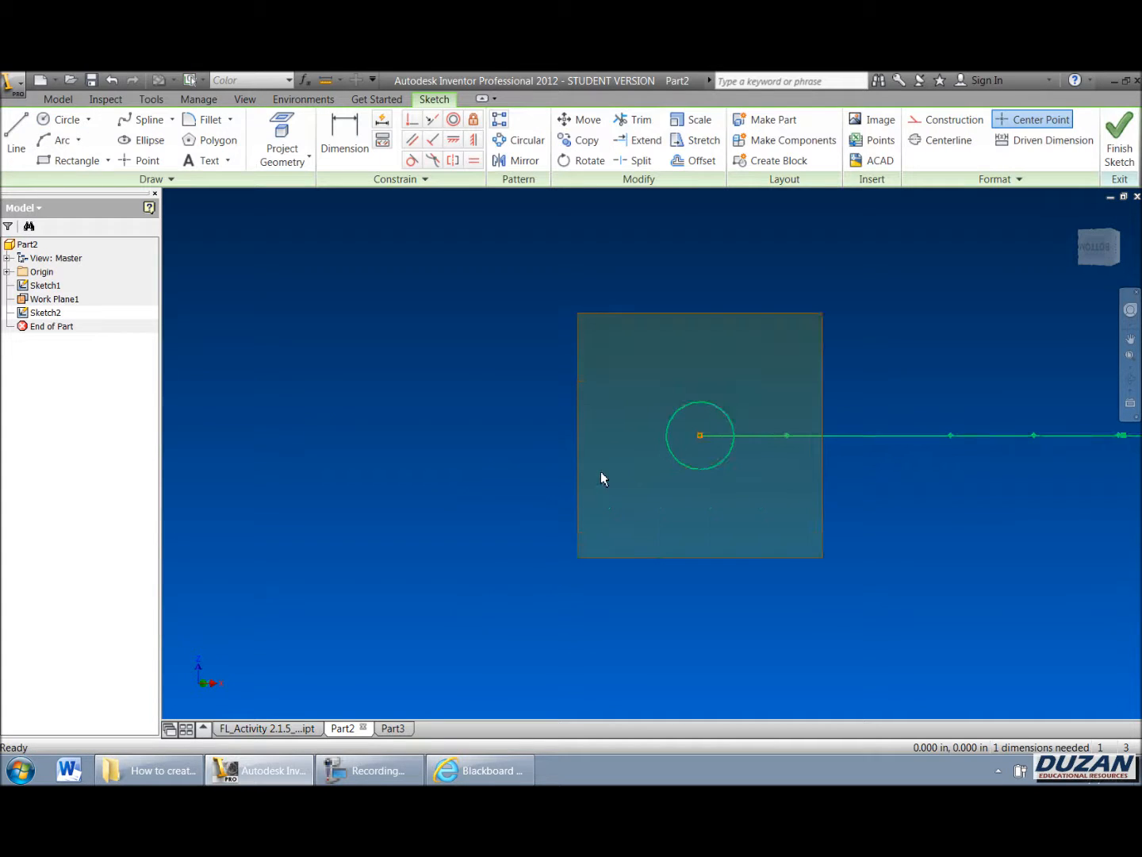
{"action": "key", "text": "d"}
{"action": "left_click", "coordinate": [690, 410]}
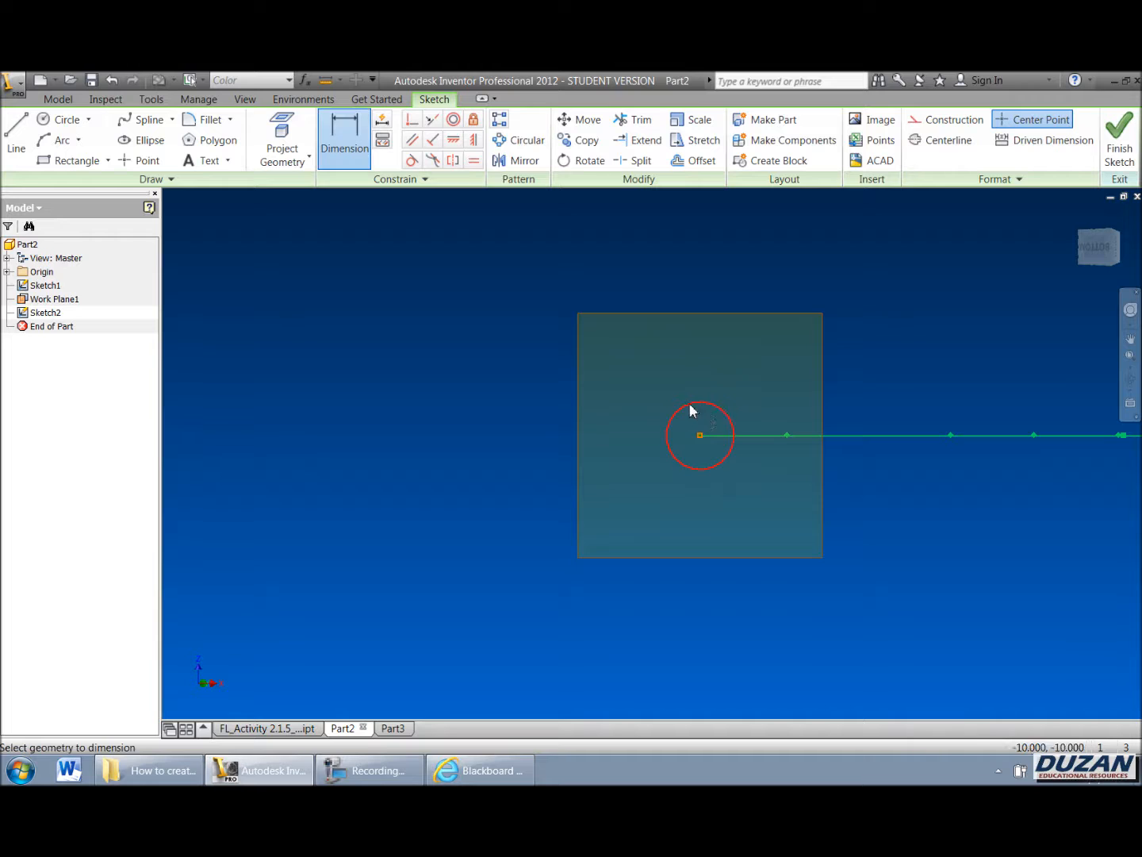
{"action": "left_click", "coordinate": [691, 403]}
{"action": "type", "text": "."}
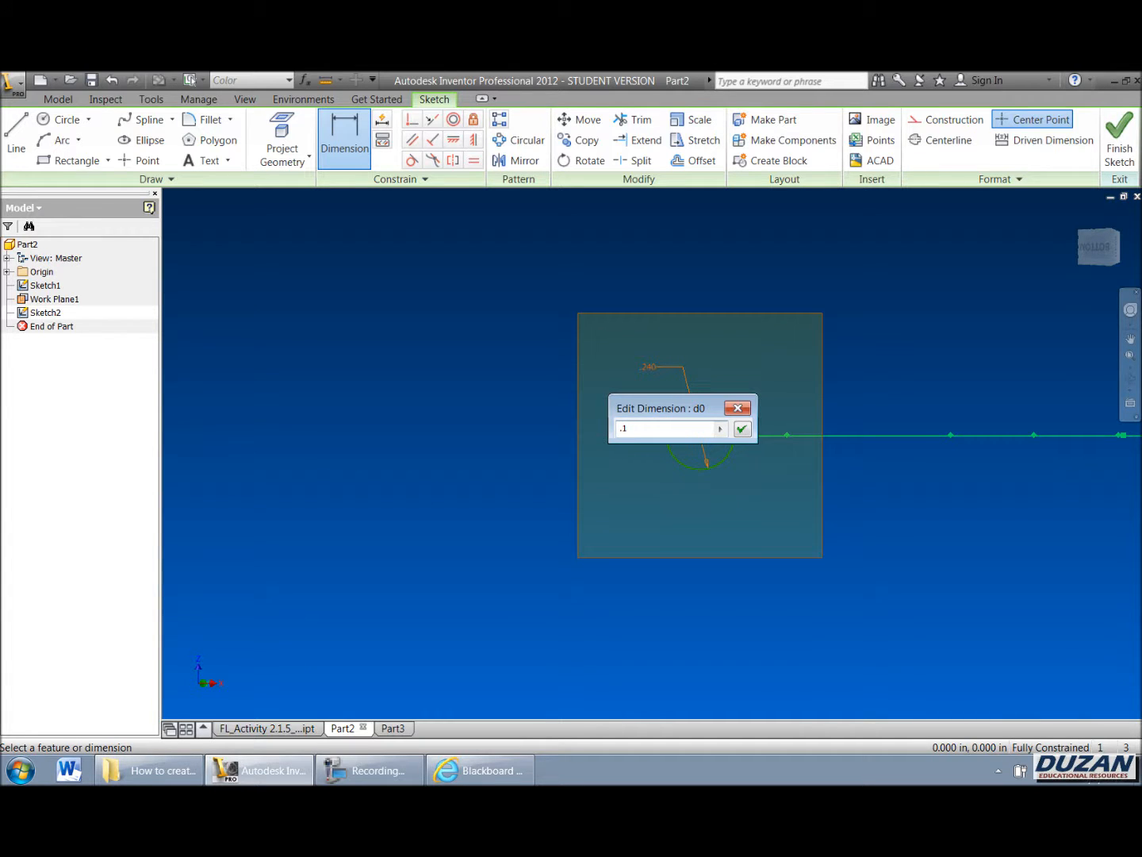
{"action": "type", "text": "1"}
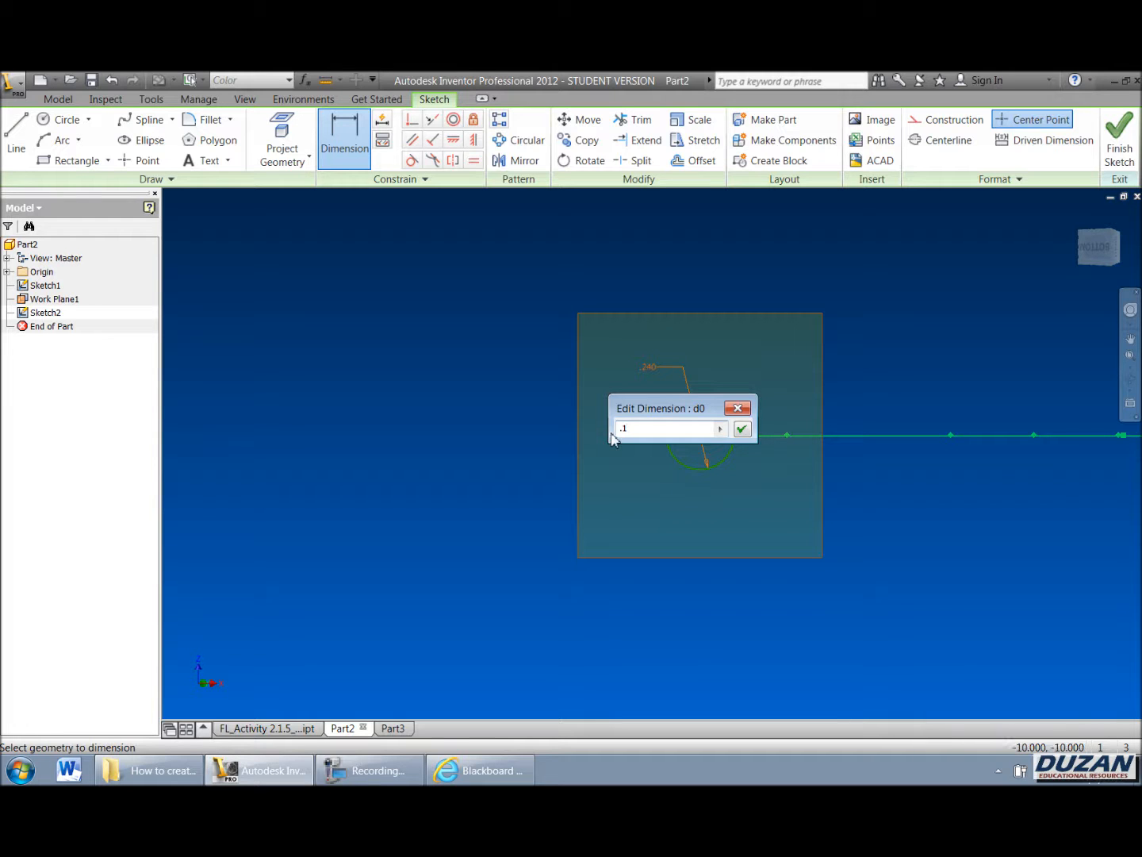
{"action": "key", "text": "Return"}
{"action": "right_click", "coordinate": [665, 352]}
{"action": "left_click", "coordinate": [671, 382]}
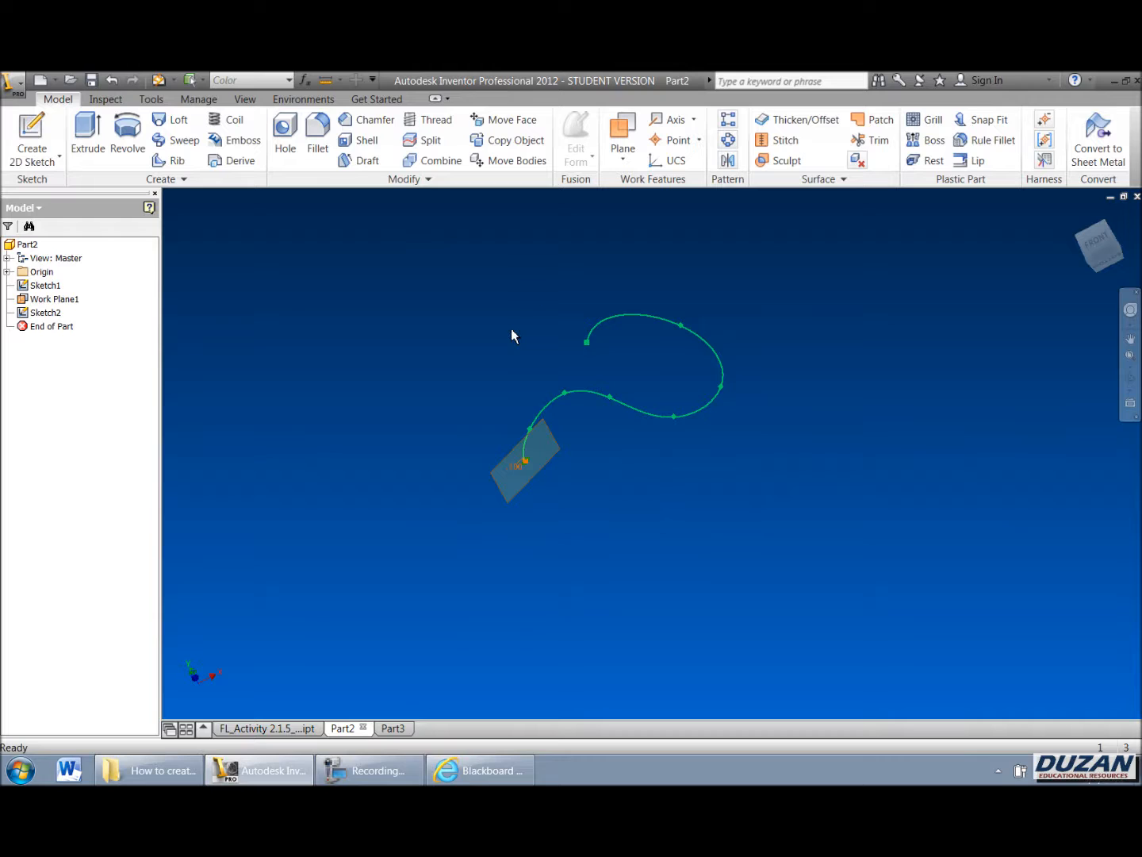
Step: Sweep the 0.1 in circle along the spline path
{"action": "left_click", "coordinate": [151, 143]}
{"action": "left_click", "coordinate": [537, 555]}
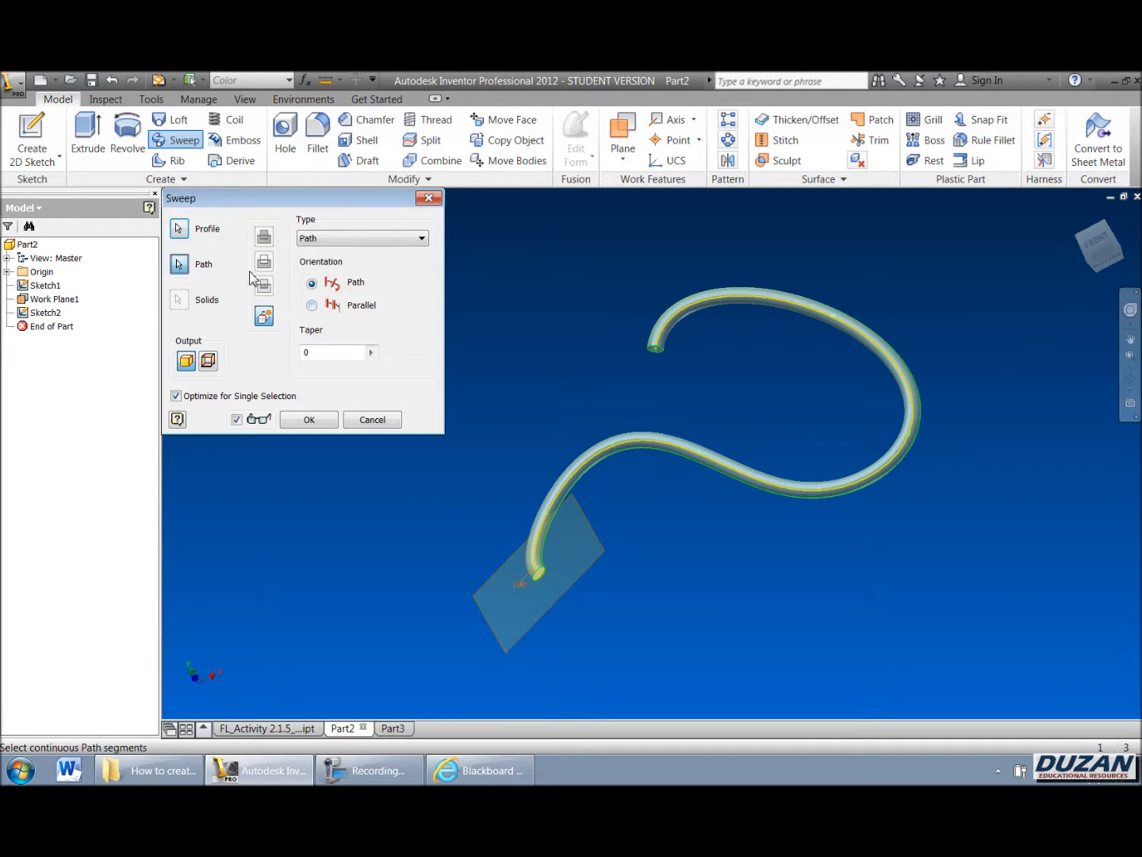
{"action": "left_click", "coordinate": [309, 419]}
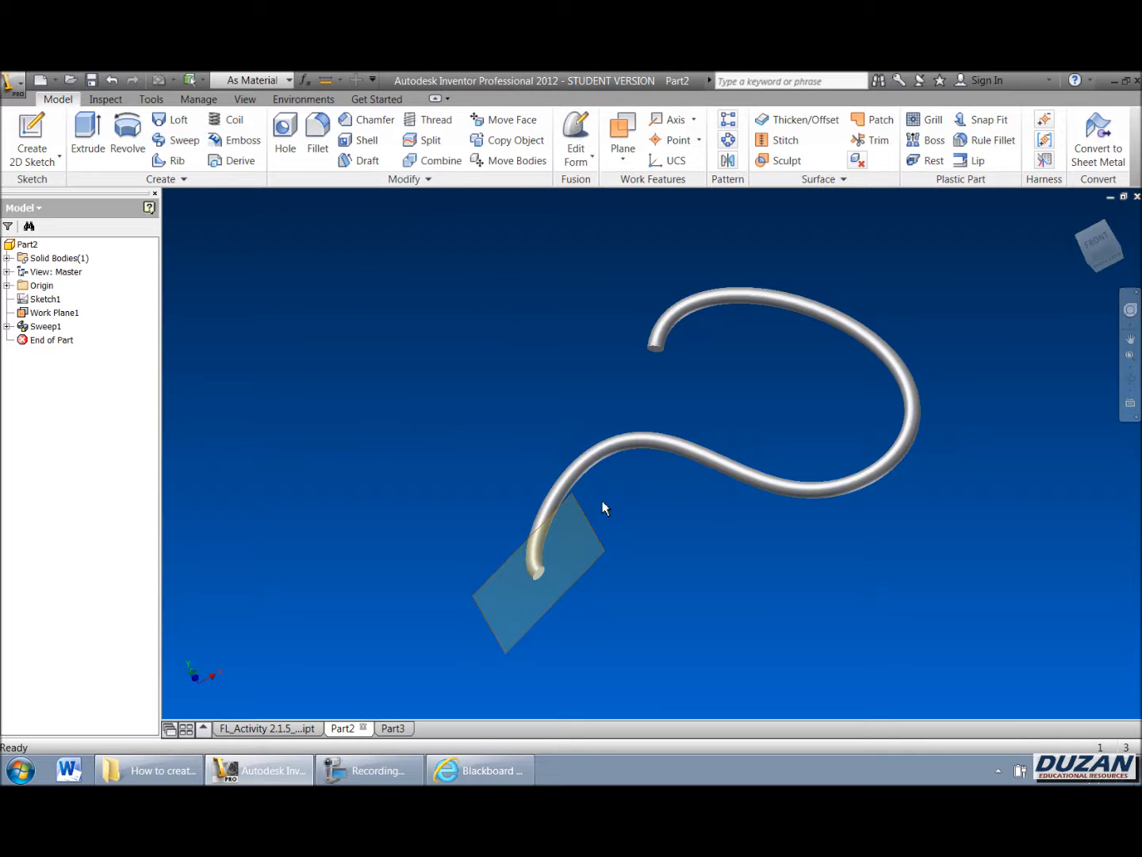
Step: Edit the sweep's profile sketch and draw a concentric circle about 0.07 in diameter inside the profile circle
{"action": "left_click", "coordinate": [1131, 378]}
{"action": "left_click_drag", "start_coordinate": [797, 527], "coordinate": [759, 416]}
{"action": "right_click", "coordinate": [759, 416]}
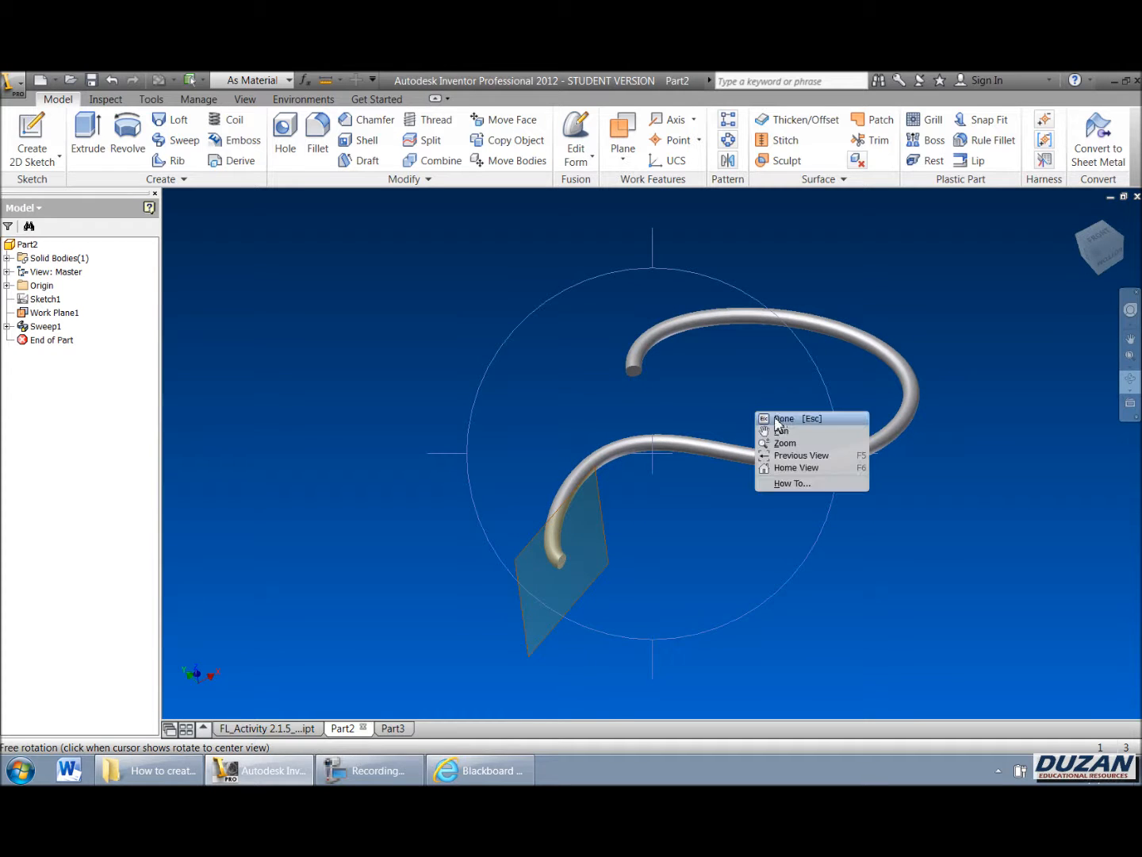
{"action": "left_click", "coordinate": [778, 418]}
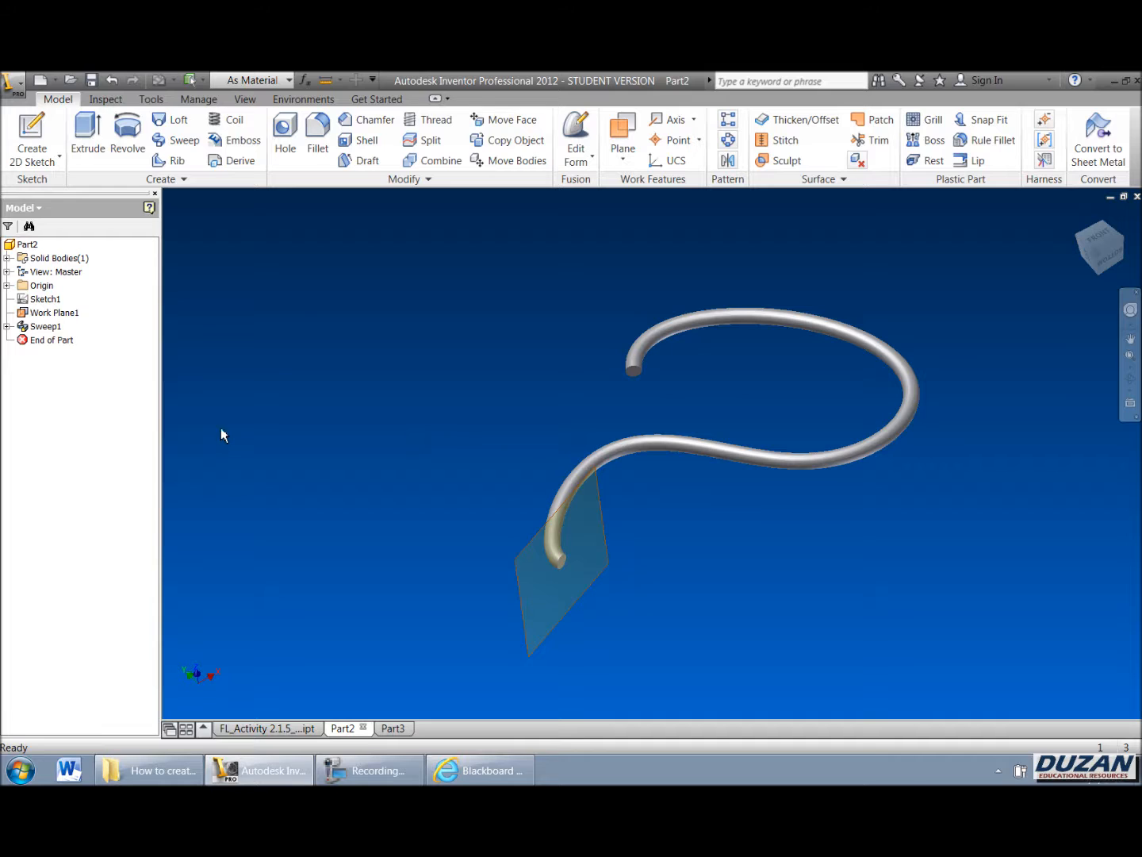
{"action": "left_click", "coordinate": [7, 326]}
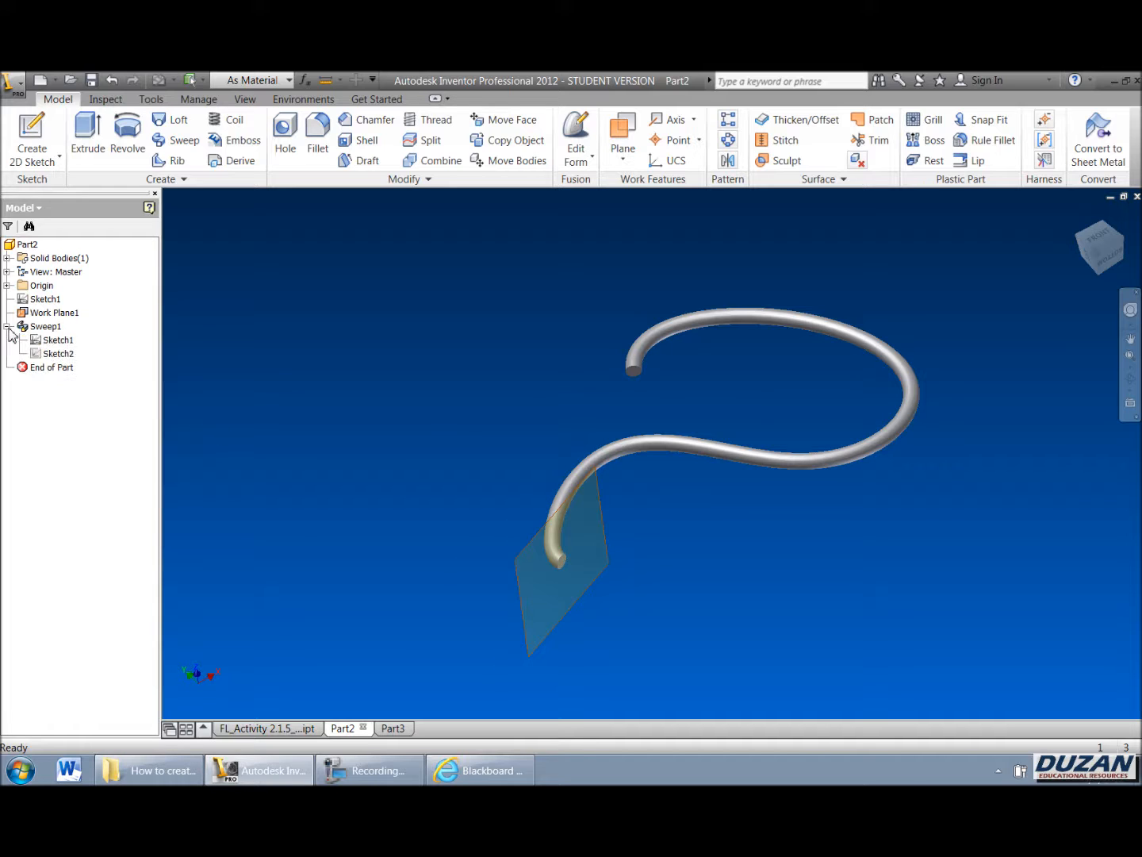
{"action": "right_click", "coordinate": [61, 353]}
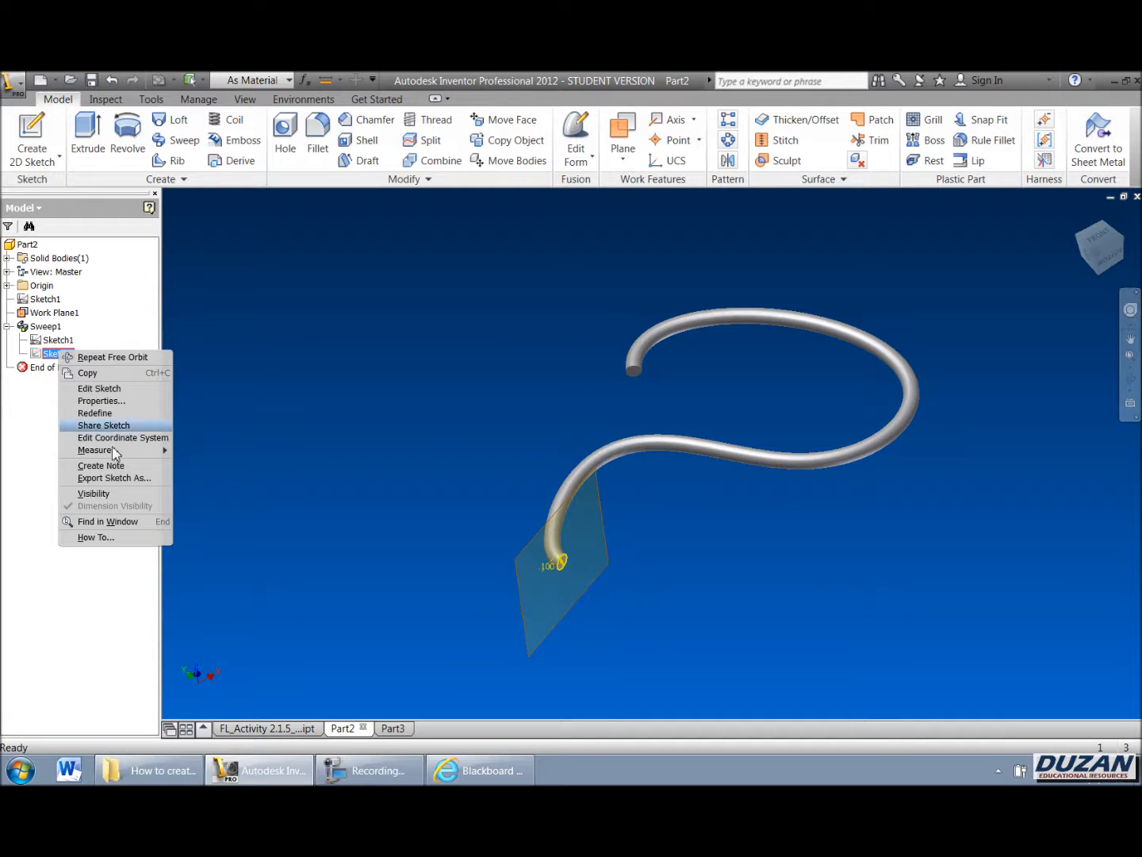
{"action": "left_click", "coordinate": [99, 390]}
{"action": "scroll", "coordinate": [667, 465], "scroll_direction": "down", "scroll_amount": 12}
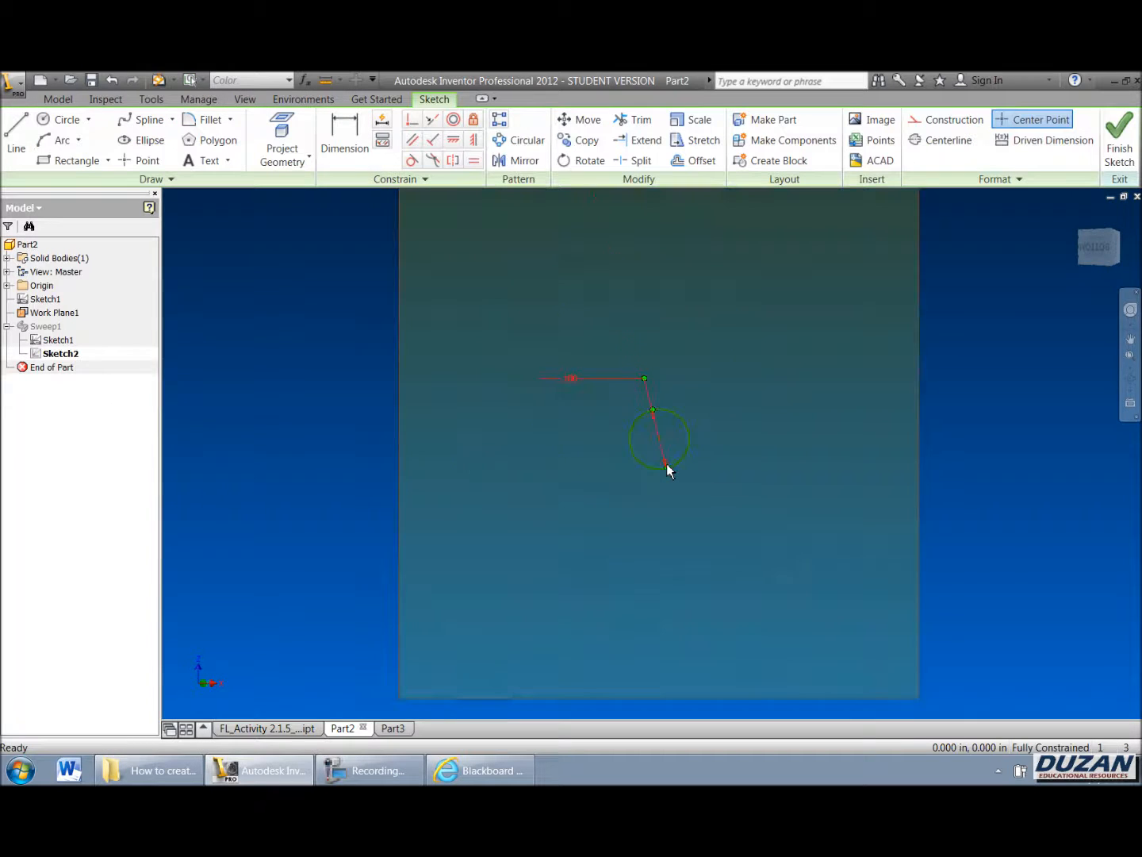
{"action": "scroll", "coordinate": [715, 349], "scroll_direction": "up", "scroll_amount": 1}
{"action": "middle_click_drag", "start_coordinate": [715, 354], "coordinate": [688, 378]}
{"action": "scroll", "coordinate": [687, 378], "scroll_direction": "up", "scroll_amount": 3}
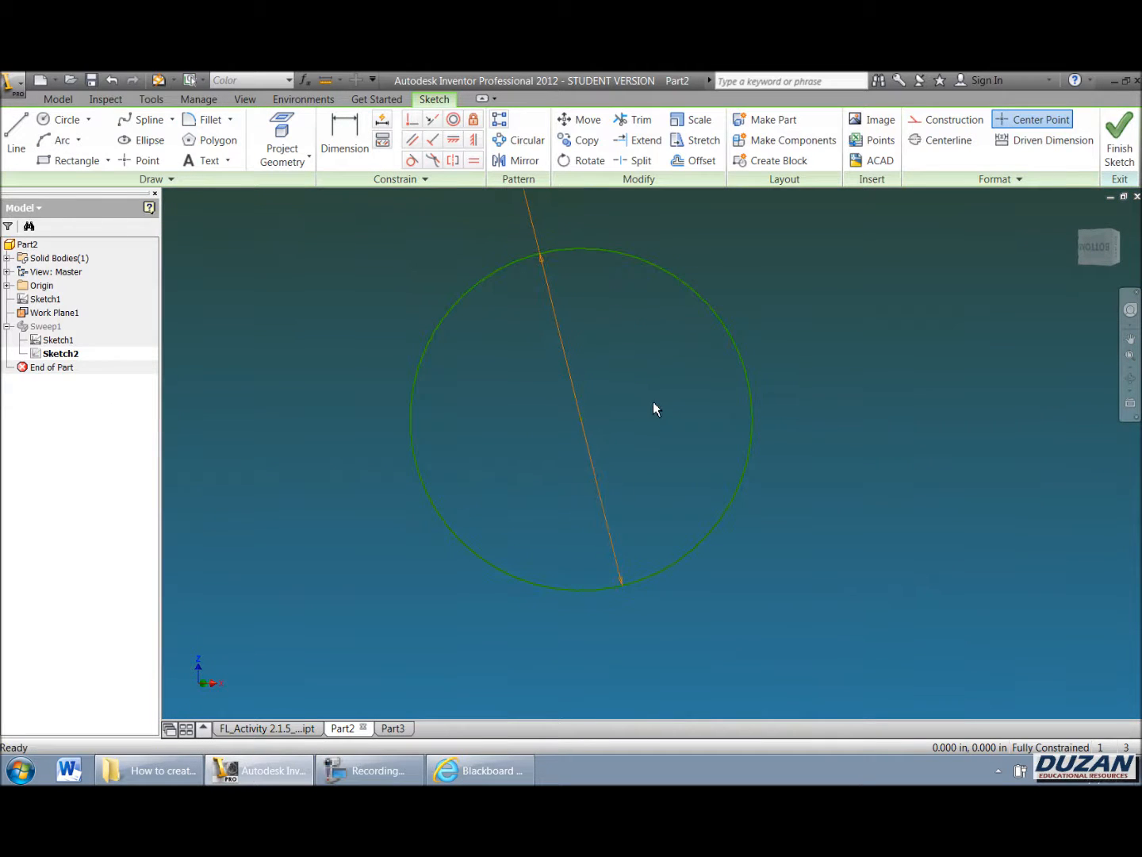
{"action": "key", "text": "c"}
{"action": "left_click", "coordinate": [581, 419]}
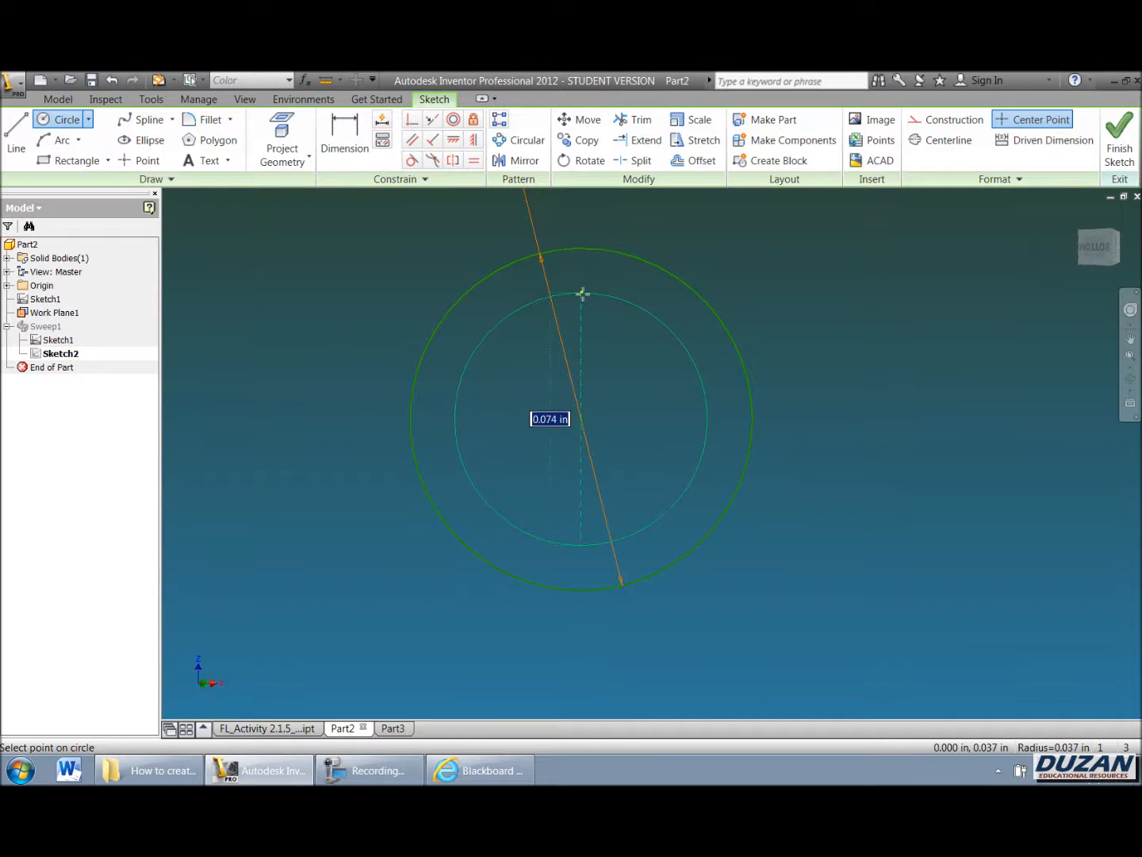
{"action": "left_click", "coordinate": [587, 304]}
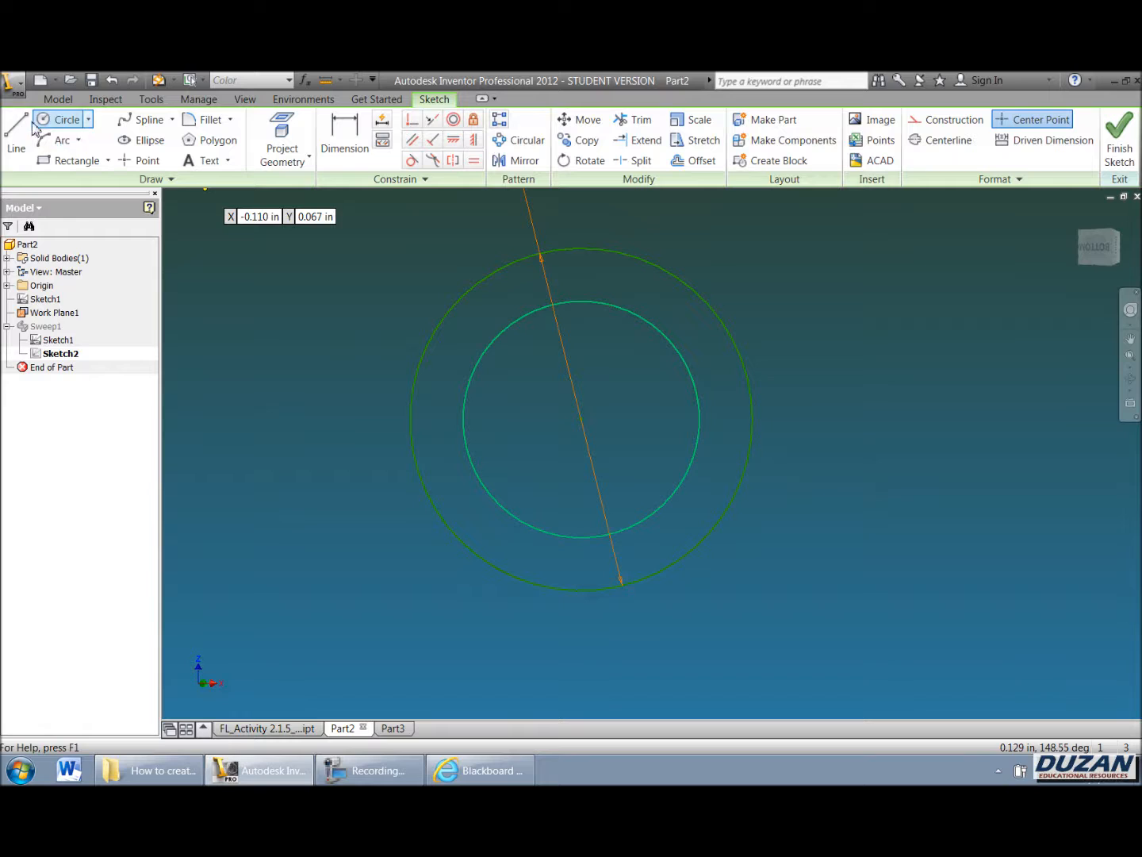
Step: Draw a radial line from the inner circle up to the outer circle, then finish the profile sketch
{"action": "key", "text": "l"}
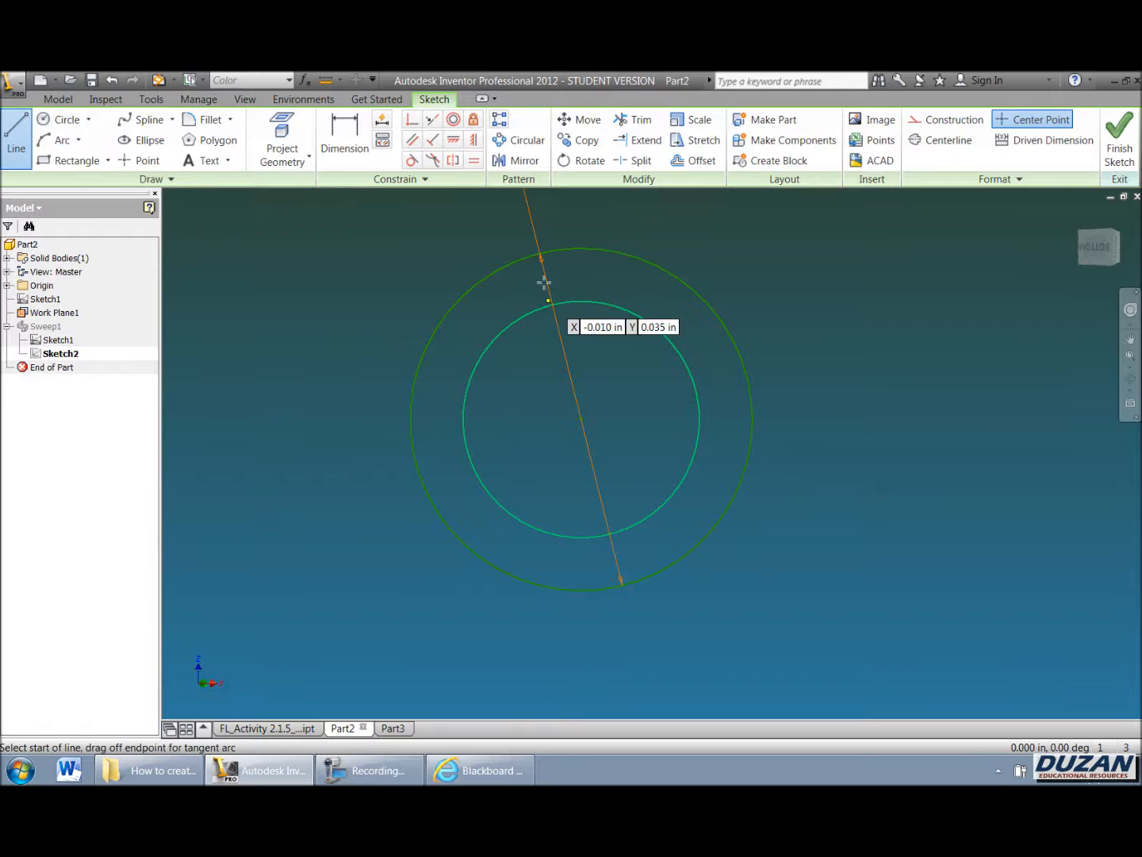
{"action": "left_click", "coordinate": [582, 301]}
{"action": "left_click", "coordinate": [582, 249]}
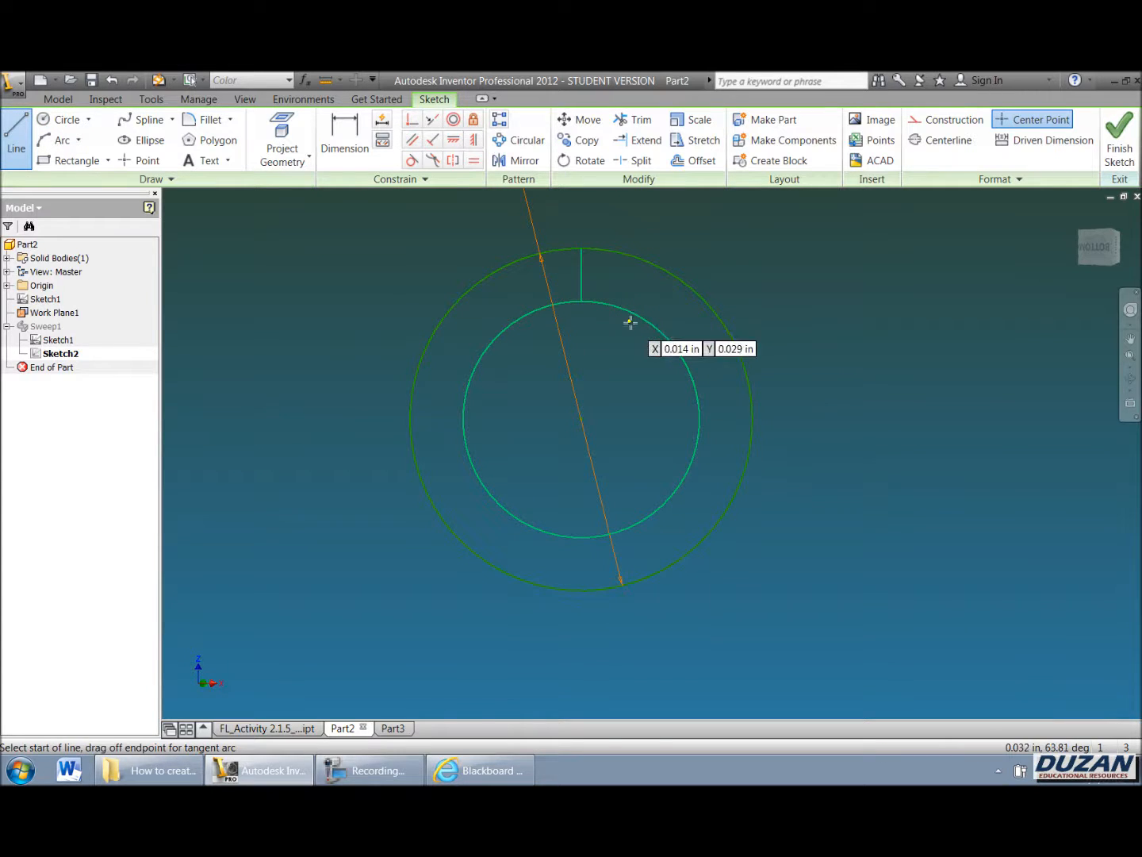
{"action": "left_click", "coordinate": [373, 770]}
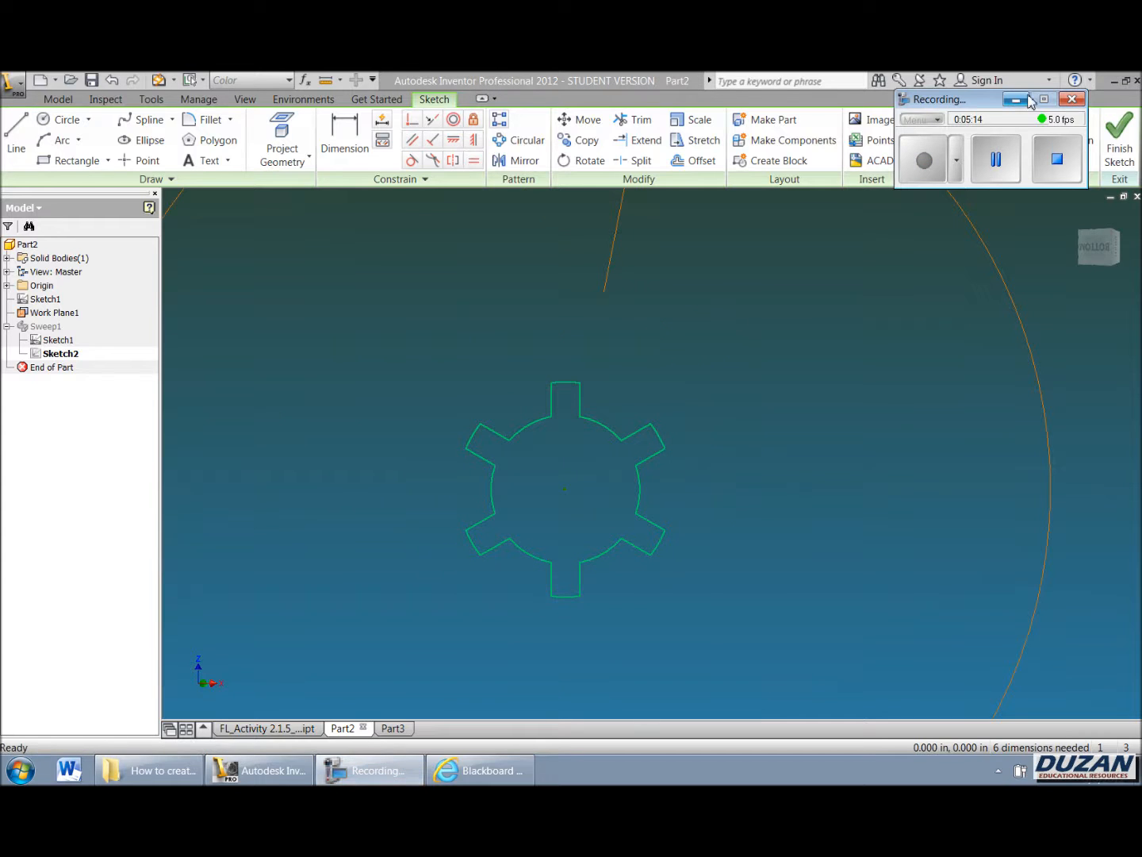
{"action": "left_click", "coordinate": [1016, 99]}
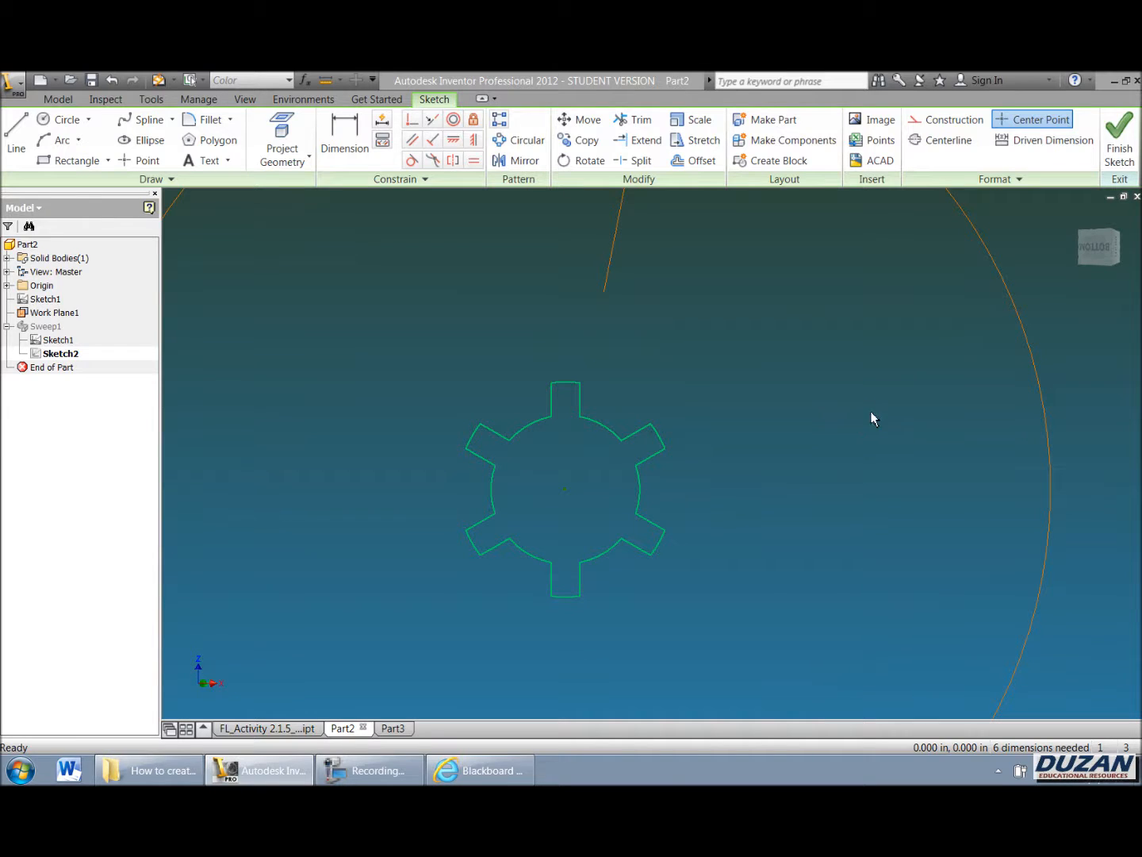
{"action": "left_click", "coordinate": [1119, 141]}
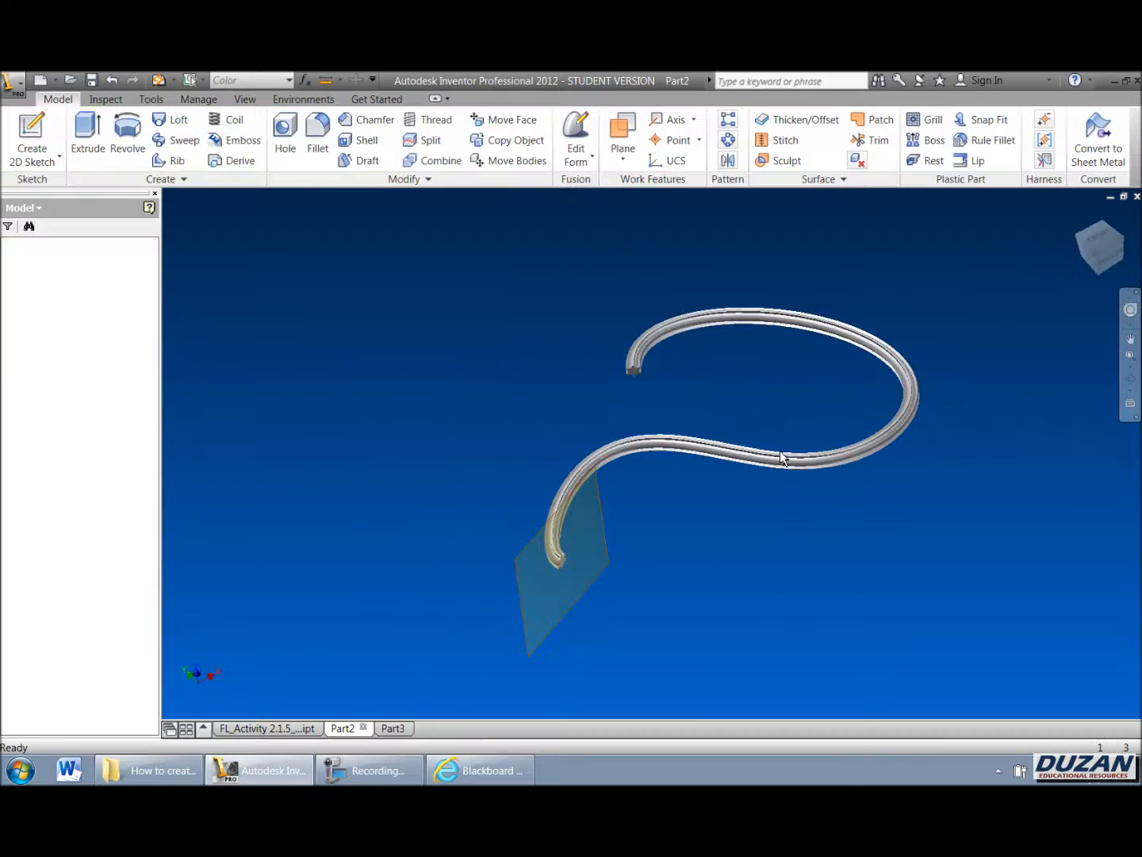
Step: Turn off the visibility of the work plane
{"action": "scroll", "coordinate": [642, 372], "scroll_direction": "up", "scroll_amount": 5}
{"action": "middle_click_drag", "start_coordinate": [745, 360], "coordinate": [524, 476]}
{"action": "scroll", "coordinate": [643, 375], "scroll_direction": "down", "scroll_amount": 5}
{"action": "middle_click_drag", "start_coordinate": [633, 485], "coordinate": [679, 414]}
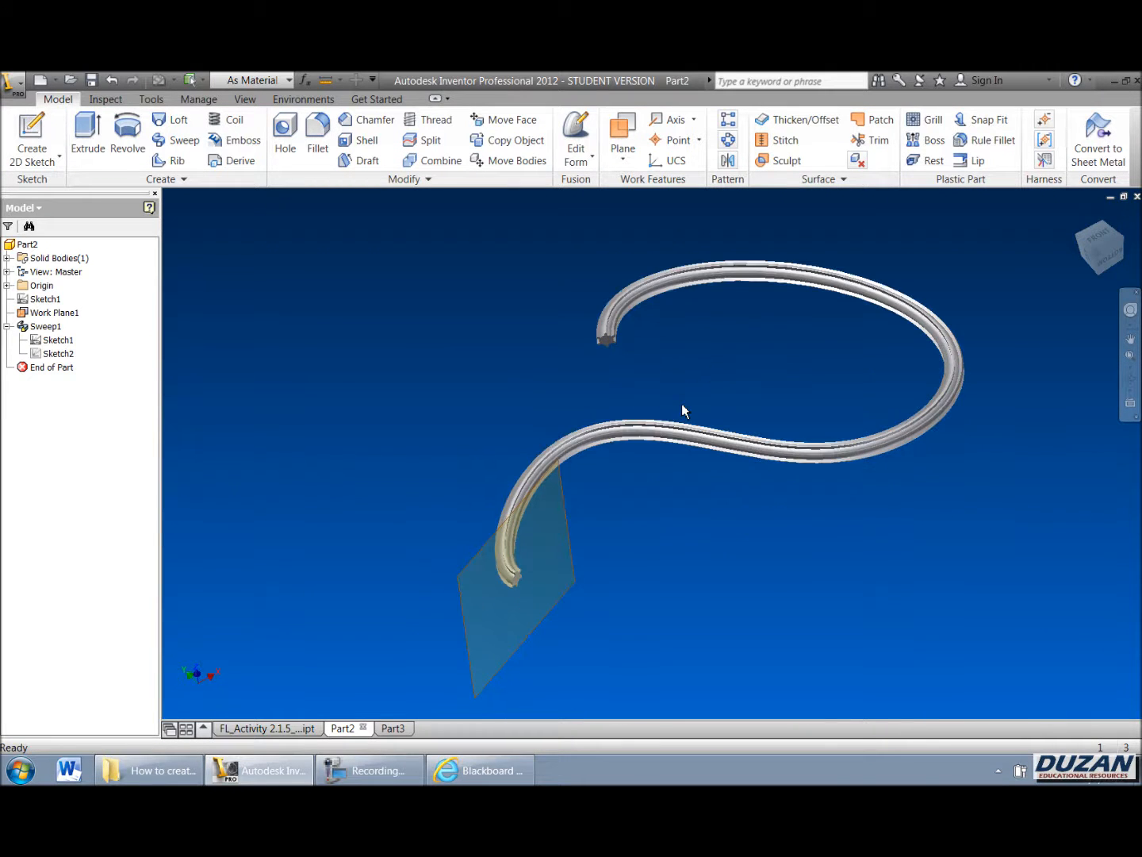
{"action": "middle_click_drag", "start_coordinate": [716, 363], "coordinate": [646, 387]}
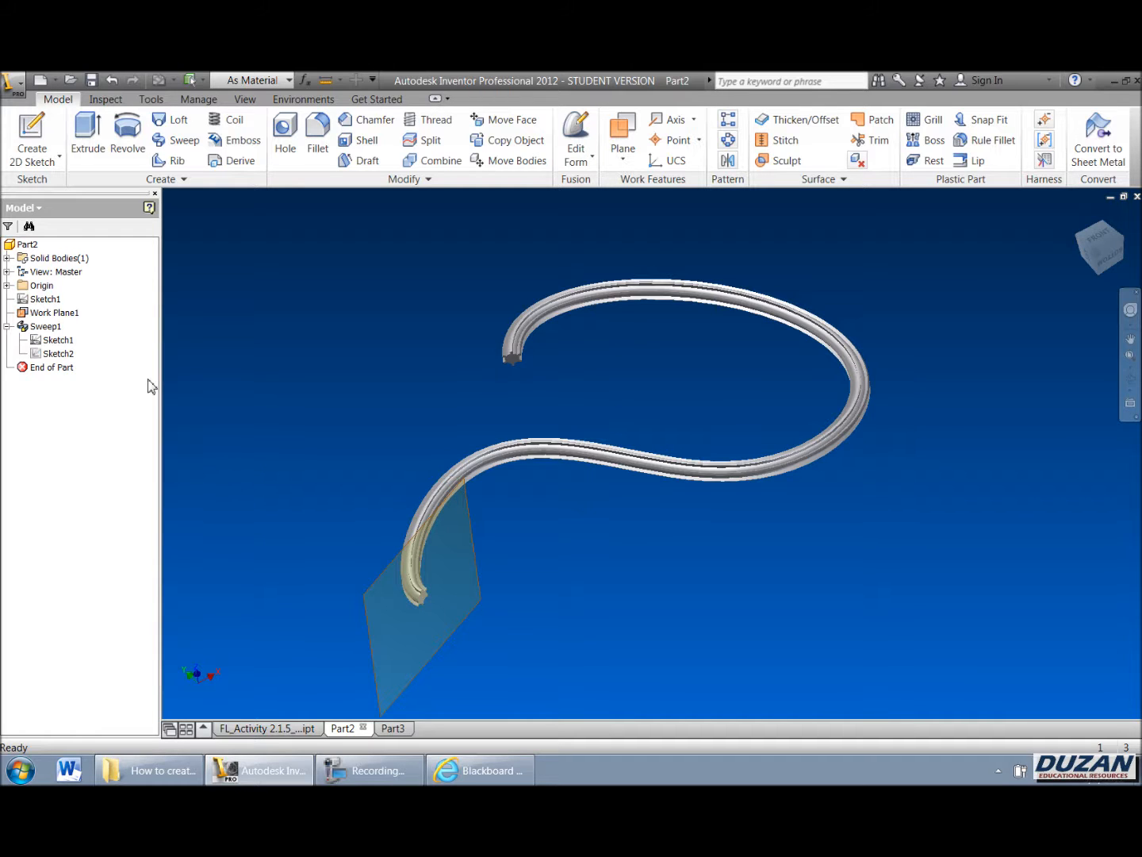
{"action": "right_click", "coordinate": [49, 312]}
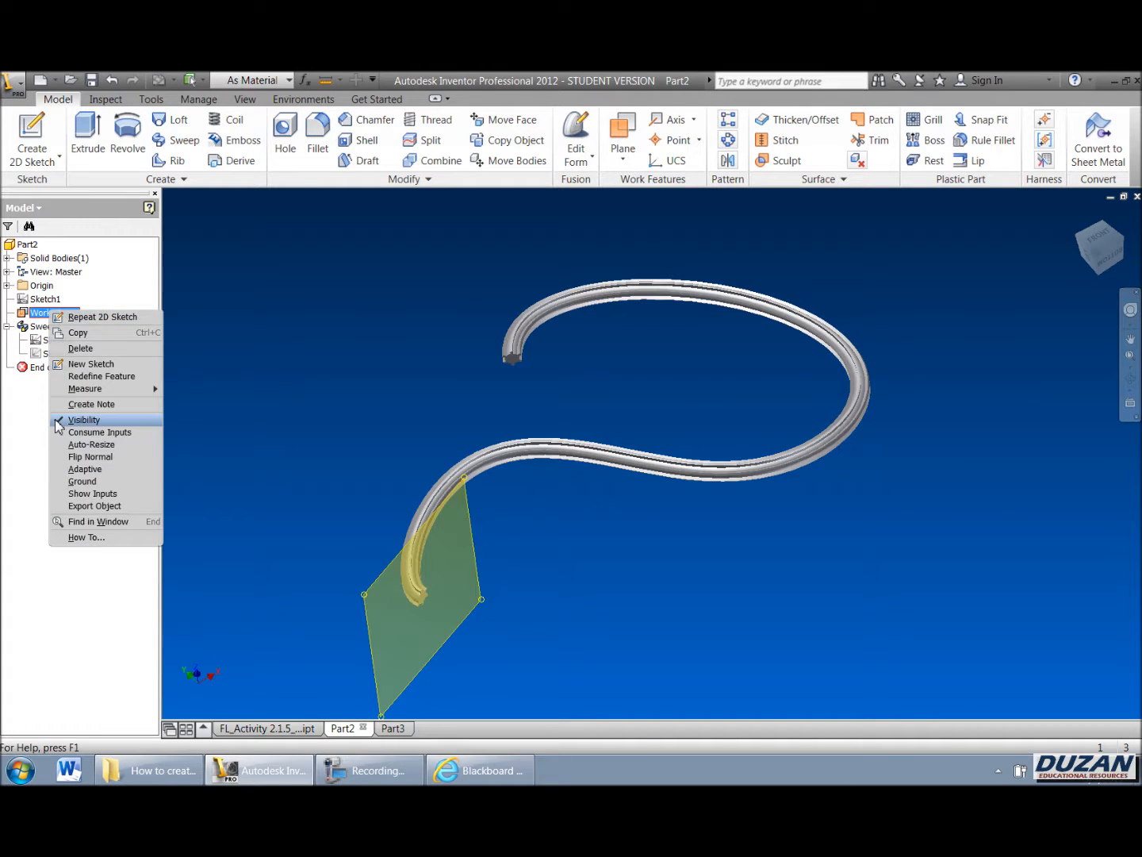
{"action": "left_click", "coordinate": [84, 420]}
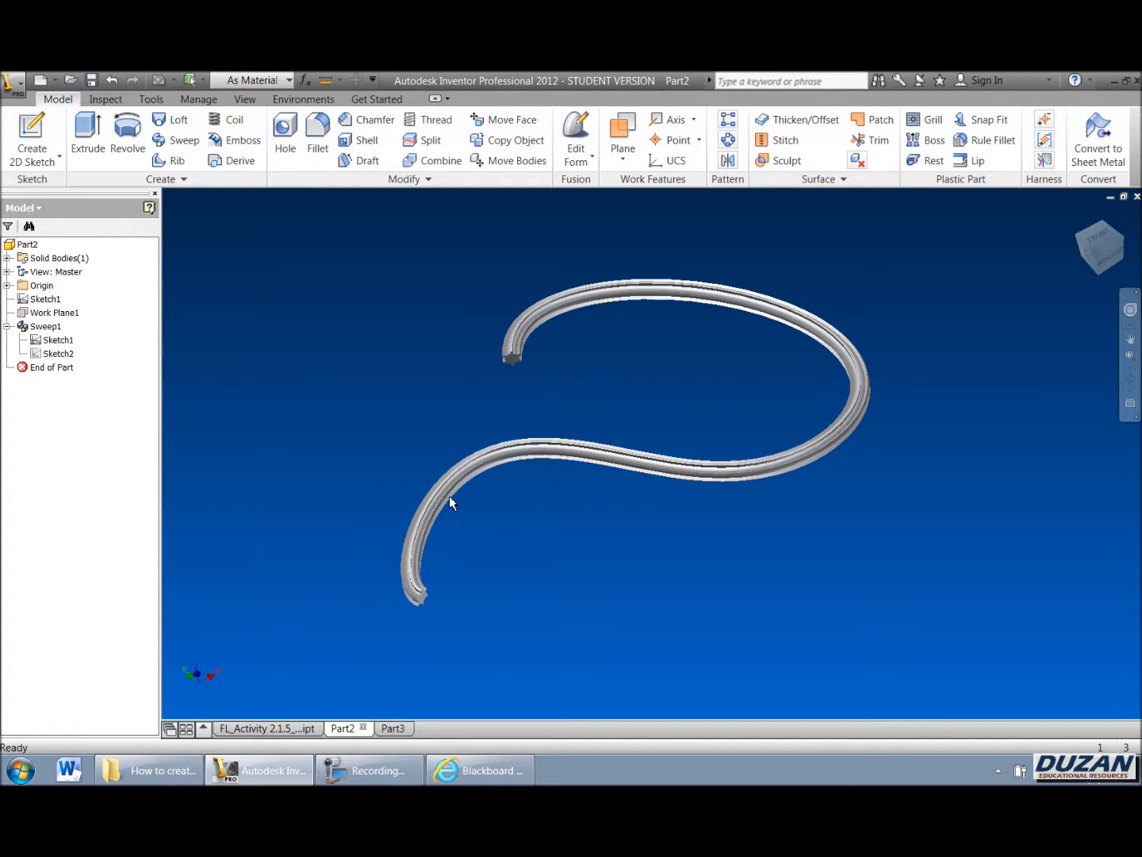
{"action": "left_click", "coordinate": [1130, 379]}
{"action": "left_click_drag", "start_coordinate": [636, 555], "coordinate": [627, 518]}
{"action": "right_click", "coordinate": [627, 516]}
{"action": "left_click", "coordinate": [639, 504]}
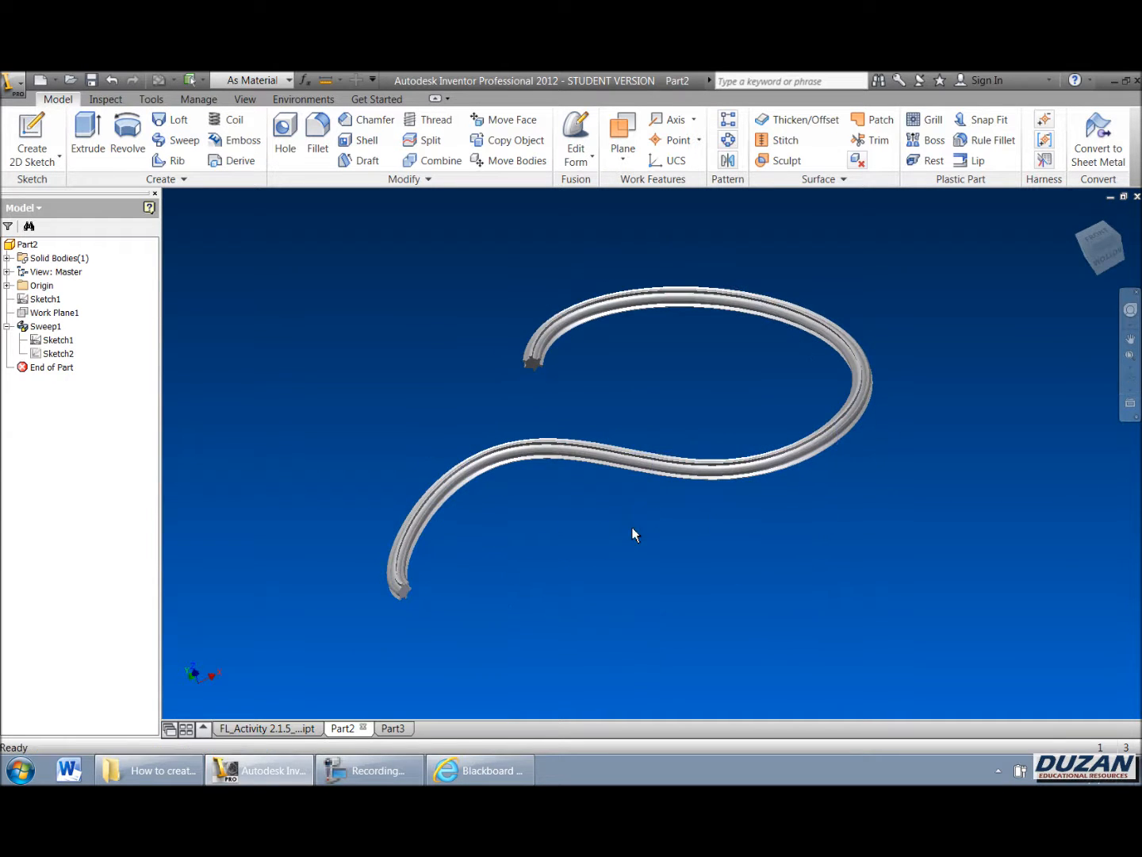
Step: Switch to Part3 and sketch an ellipse centred on the origin, then finish the sketch
{"action": "left_click", "coordinate": [394, 728]}
{"action": "middle_click_drag", "start_coordinate": [681, 440], "coordinate": [492, 462]}
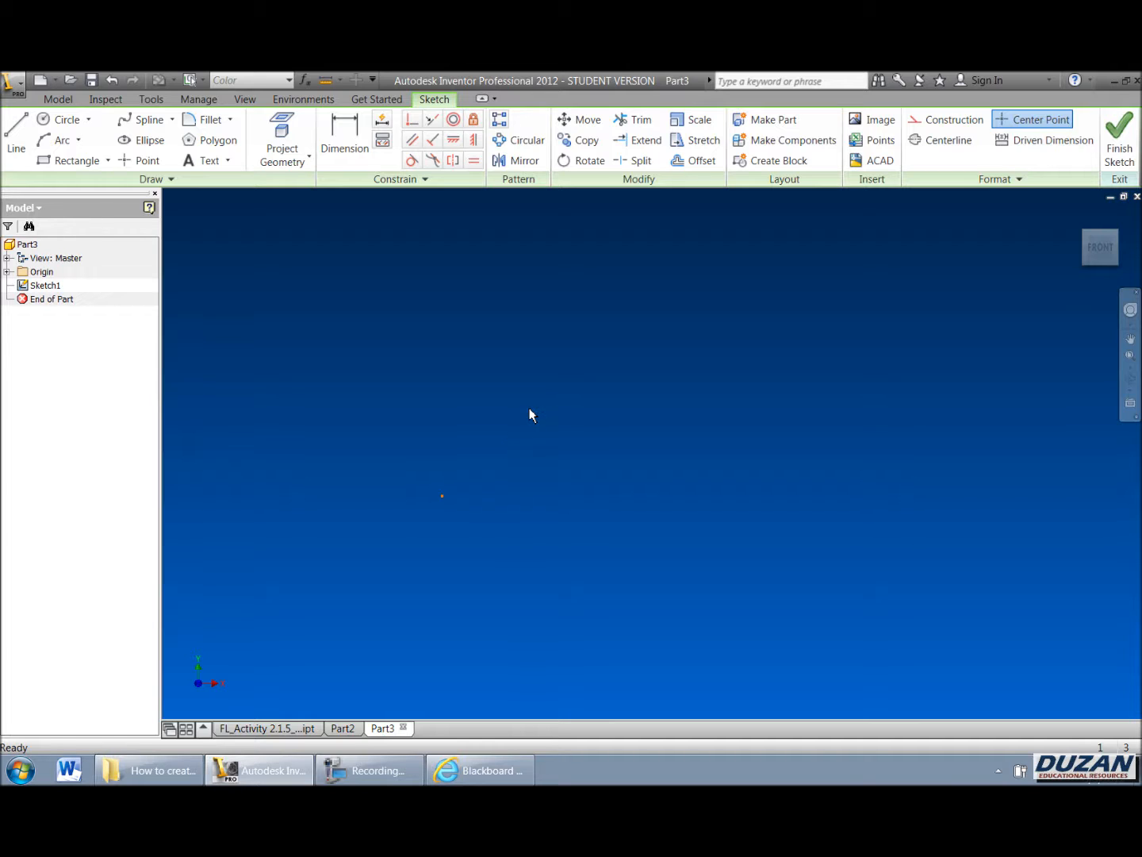
{"action": "left_click", "coordinate": [143, 139]}
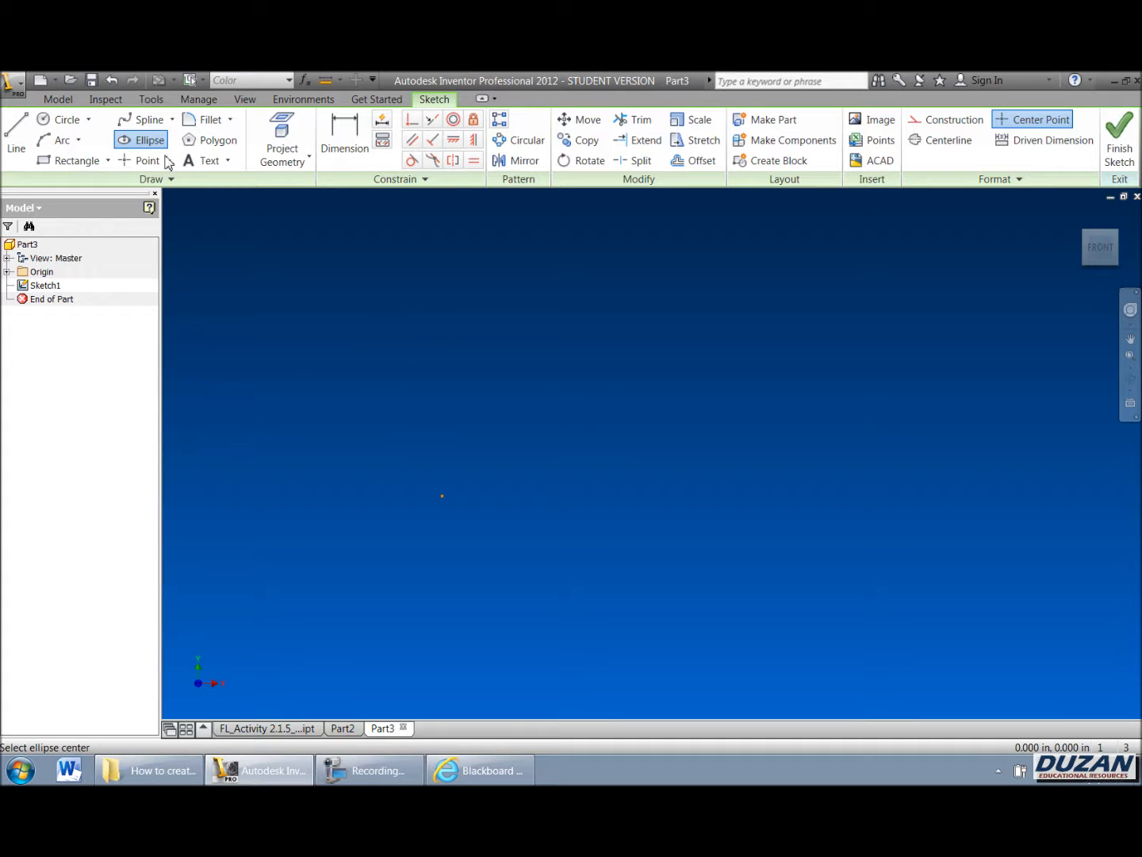
{"action": "left_click", "coordinate": [441, 495]}
{"action": "left_click", "coordinate": [523, 495]}
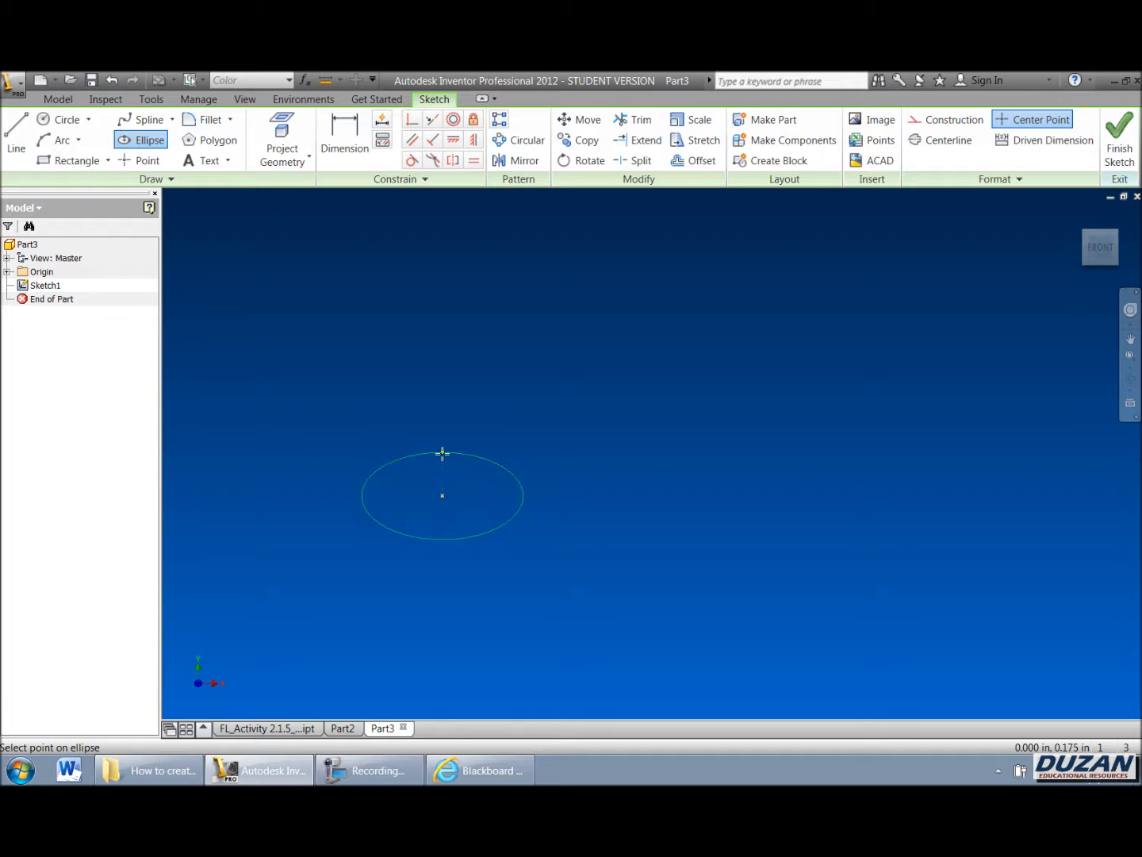
{"action": "left_click", "coordinate": [443, 453]}
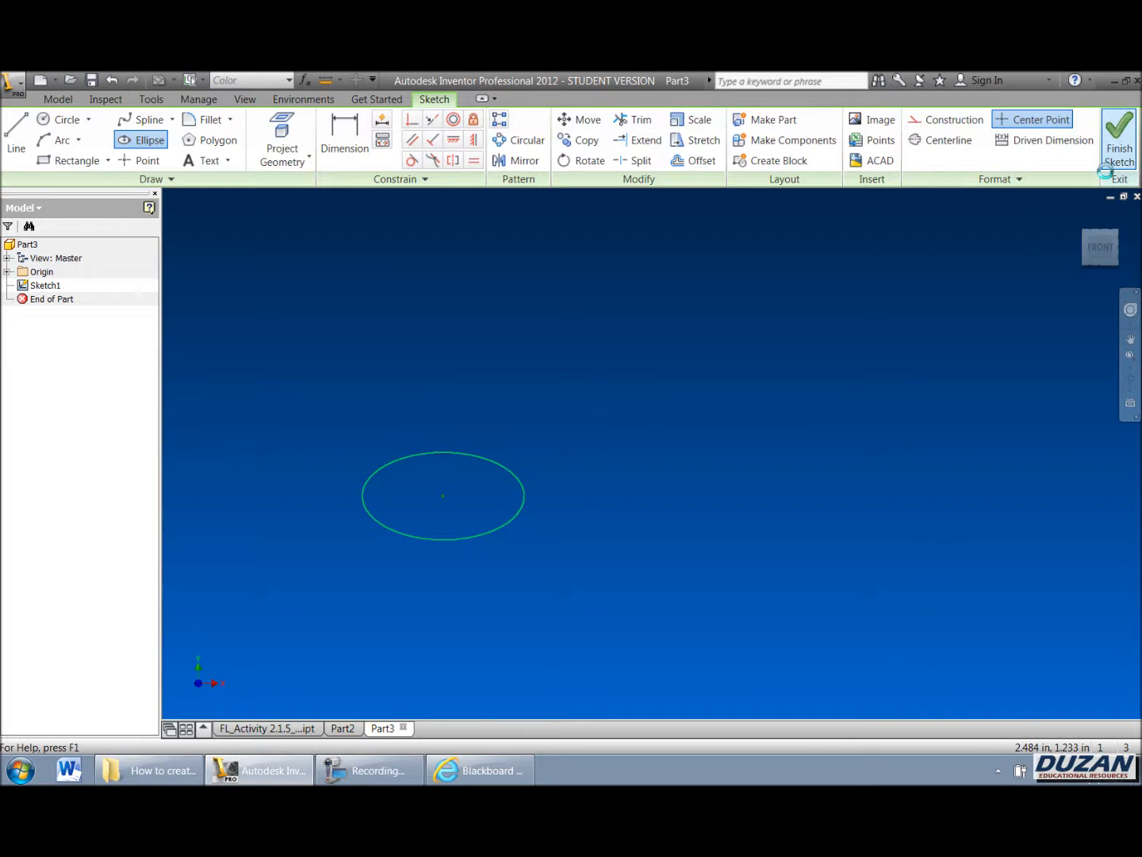
{"action": "left_click", "coordinate": [1119, 141]}
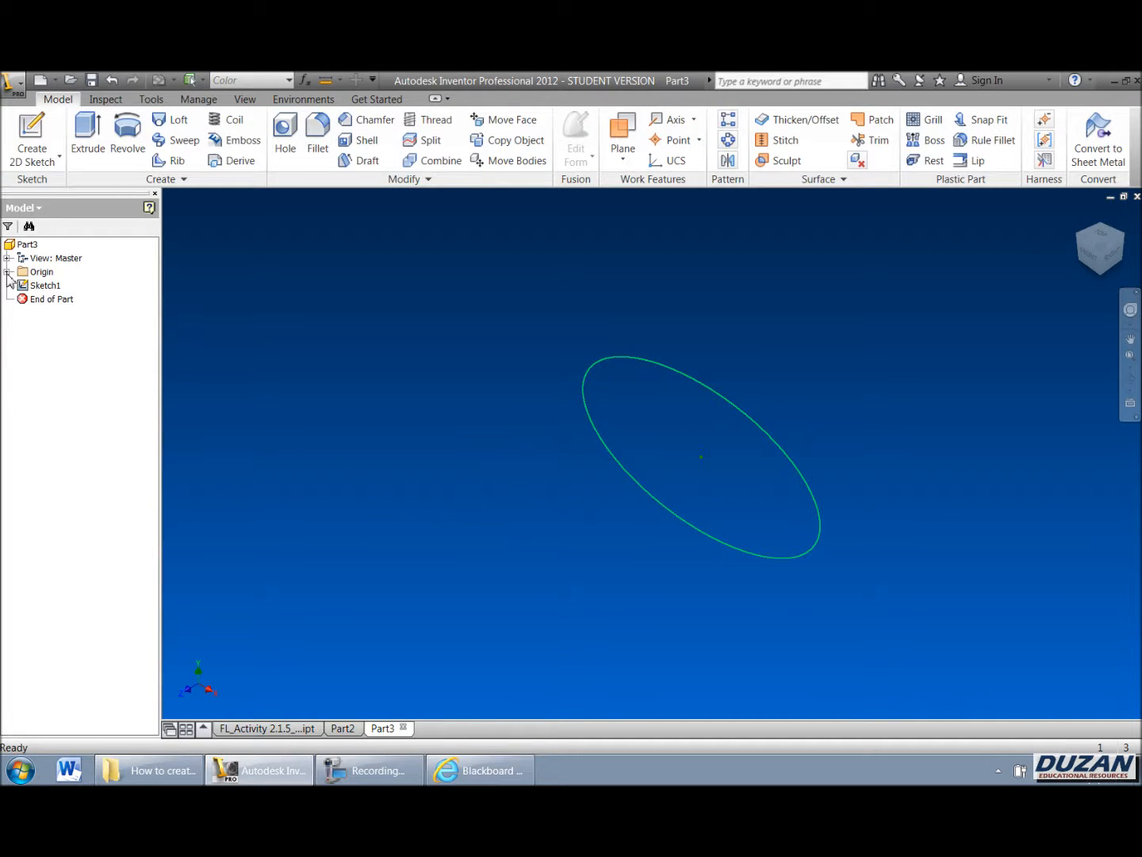
Step: Show the YZ plane and start a new sketch on it
{"action": "left_click", "coordinate": [7, 271]}
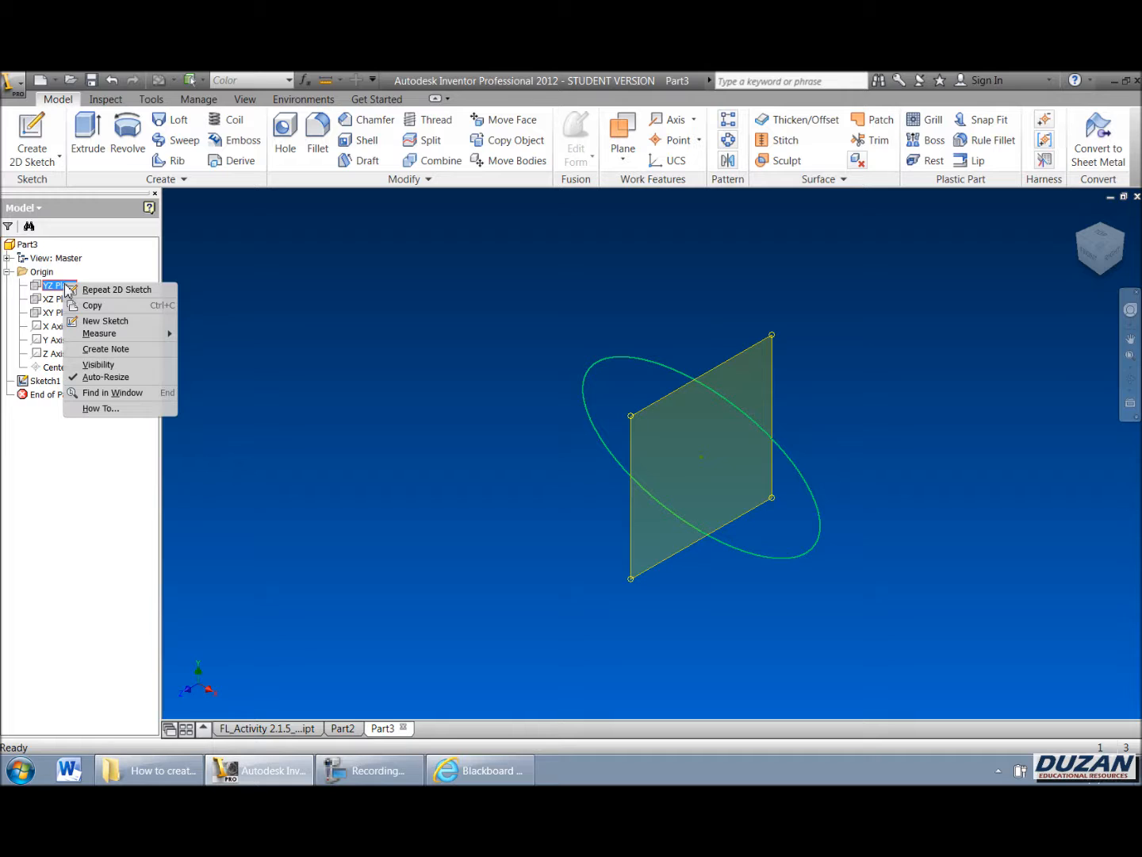
{"action": "left_click", "coordinate": [94, 364]}
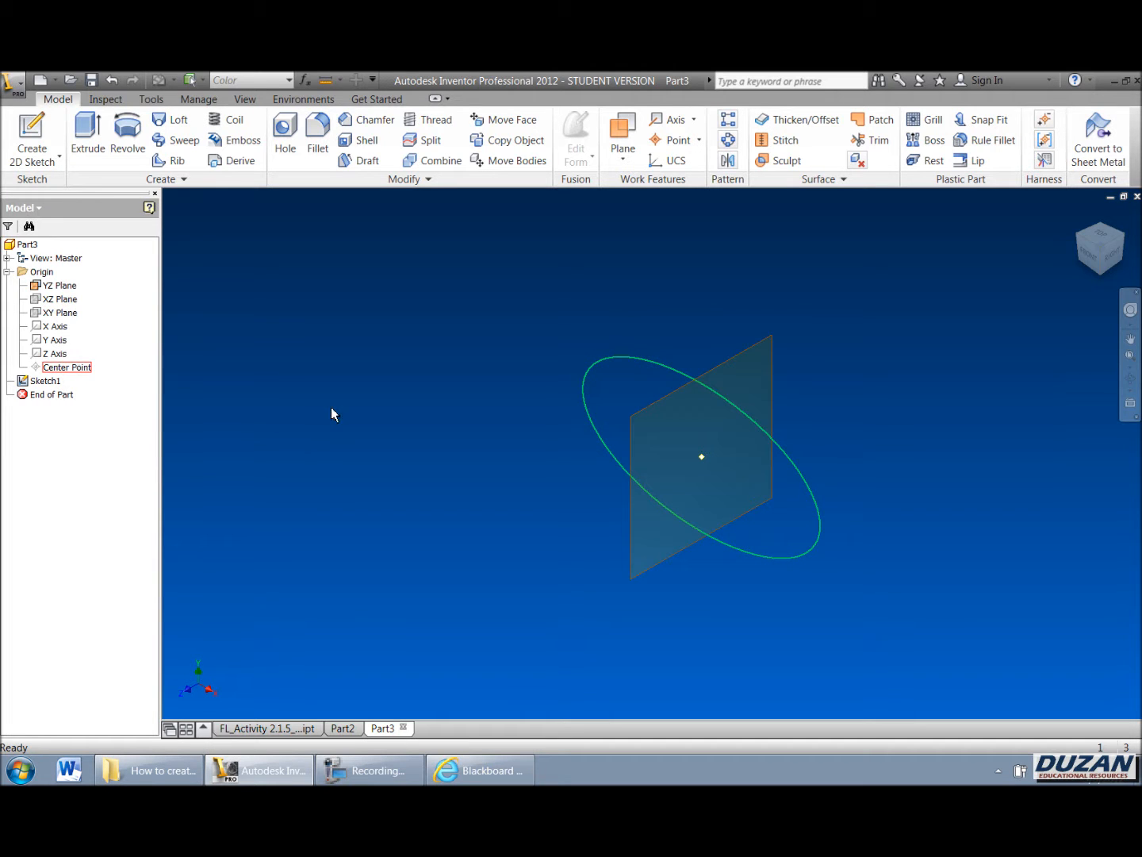
{"action": "left_click", "coordinate": [33, 131]}
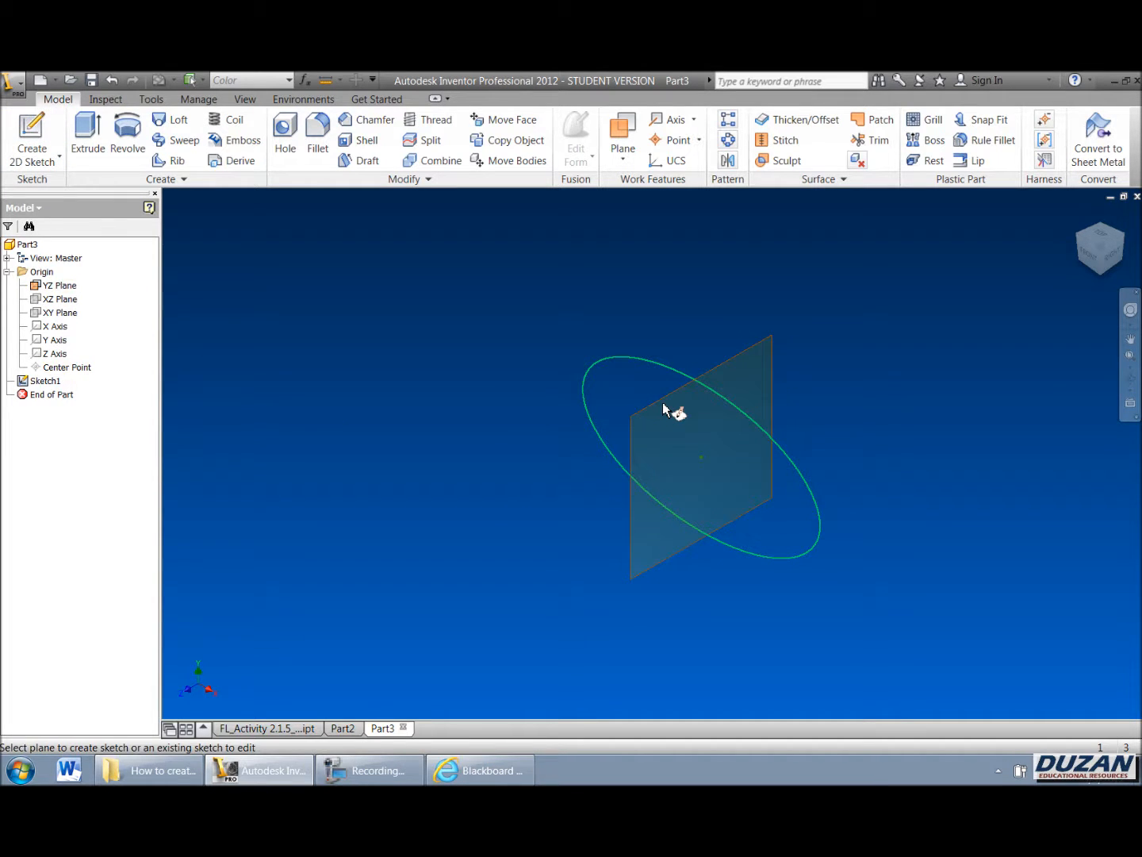
{"action": "left_click", "coordinate": [663, 406]}
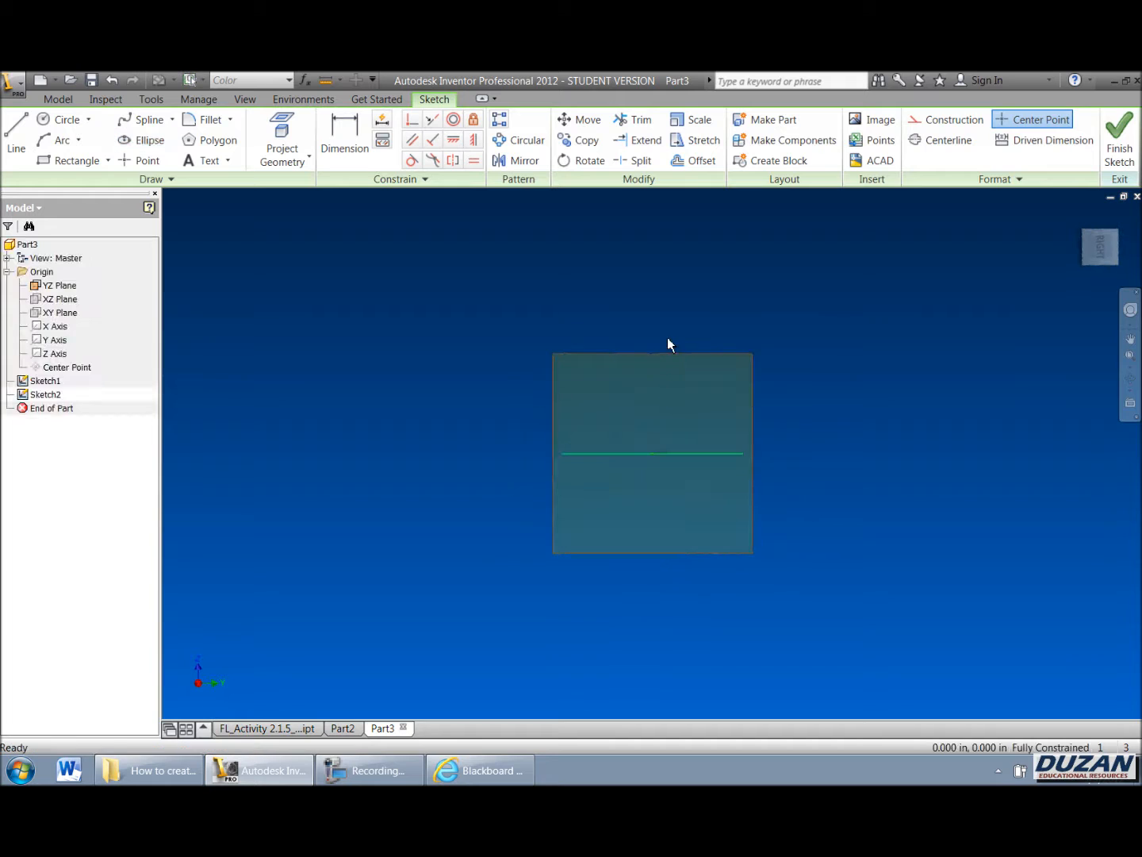
Step: Draw a straight line about 3.4 in long from the origin, perpendicular to the ellipse, then finish the sketch
{"action": "left_click", "coordinate": [1118, 216]}
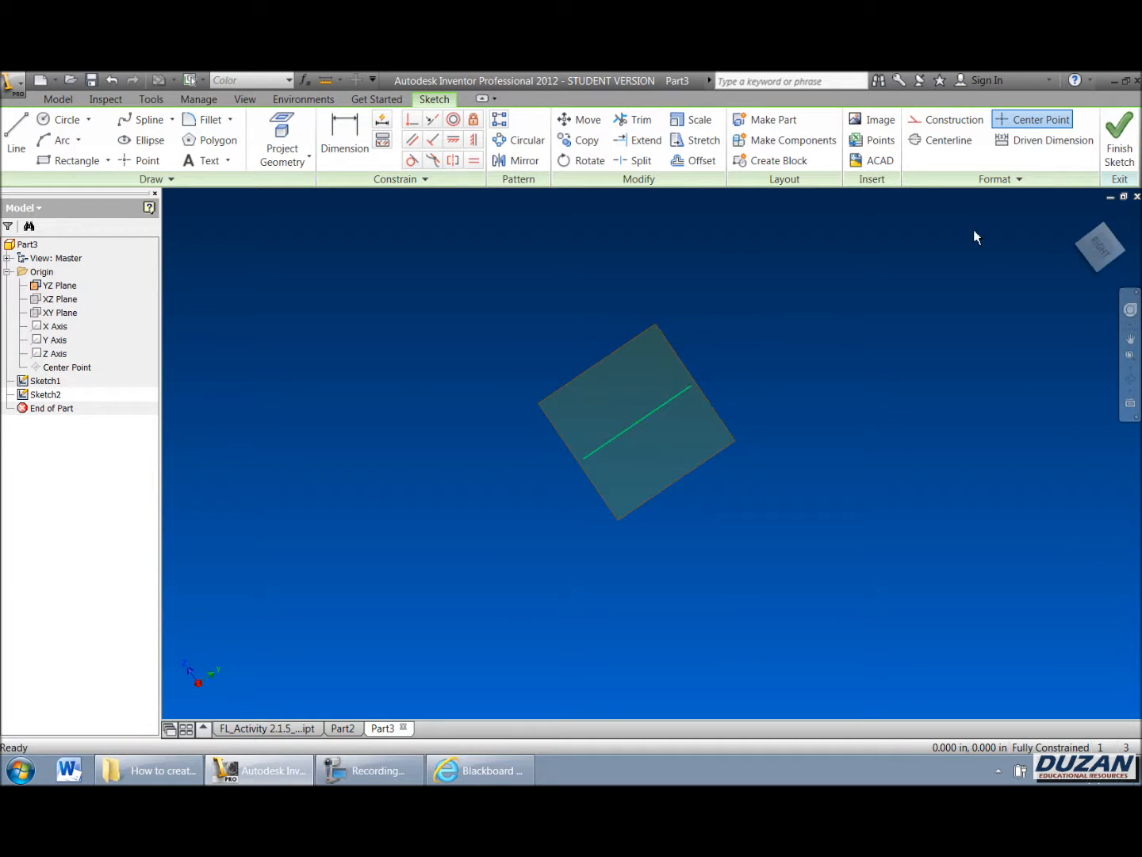
{"action": "scroll", "coordinate": [578, 347], "scroll_direction": "down", "scroll_amount": 3}
{"action": "middle_click_drag", "start_coordinate": [707, 332], "coordinate": [489, 327]}
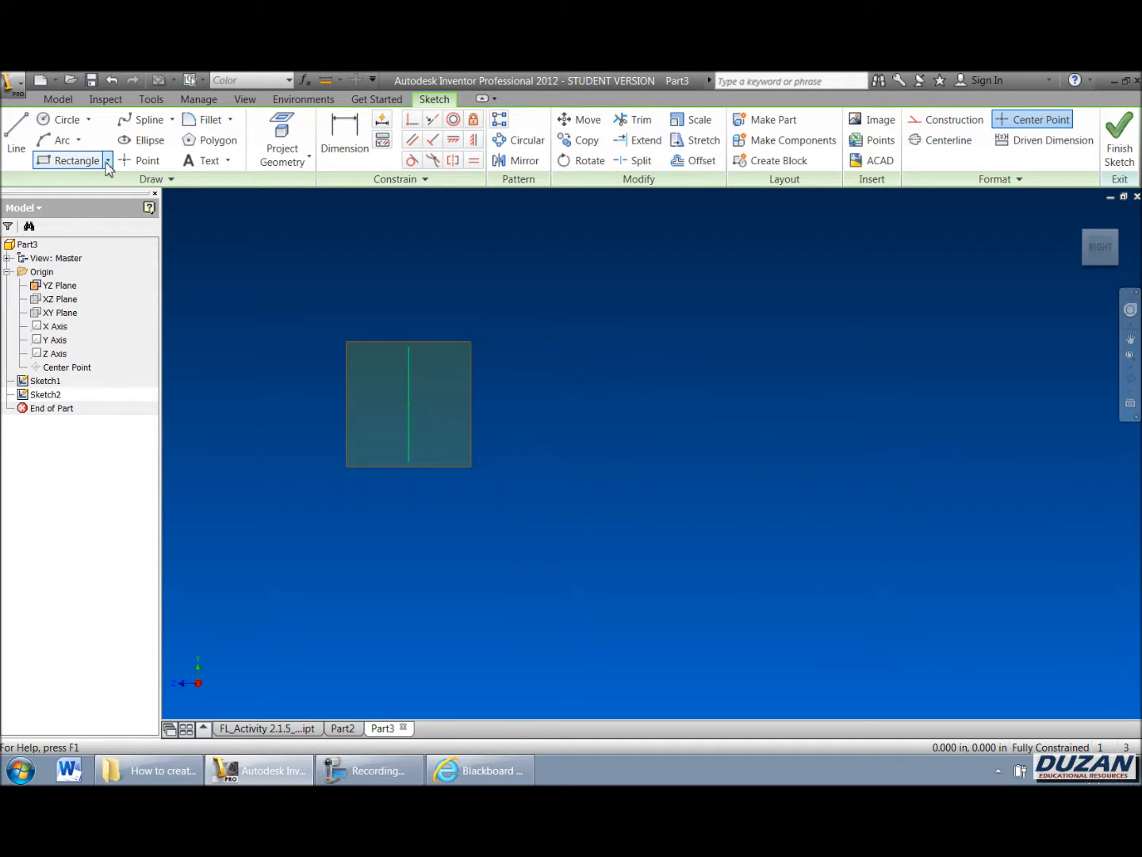
{"action": "key", "text": "l"}
{"action": "left_click", "coordinate": [408, 406]}
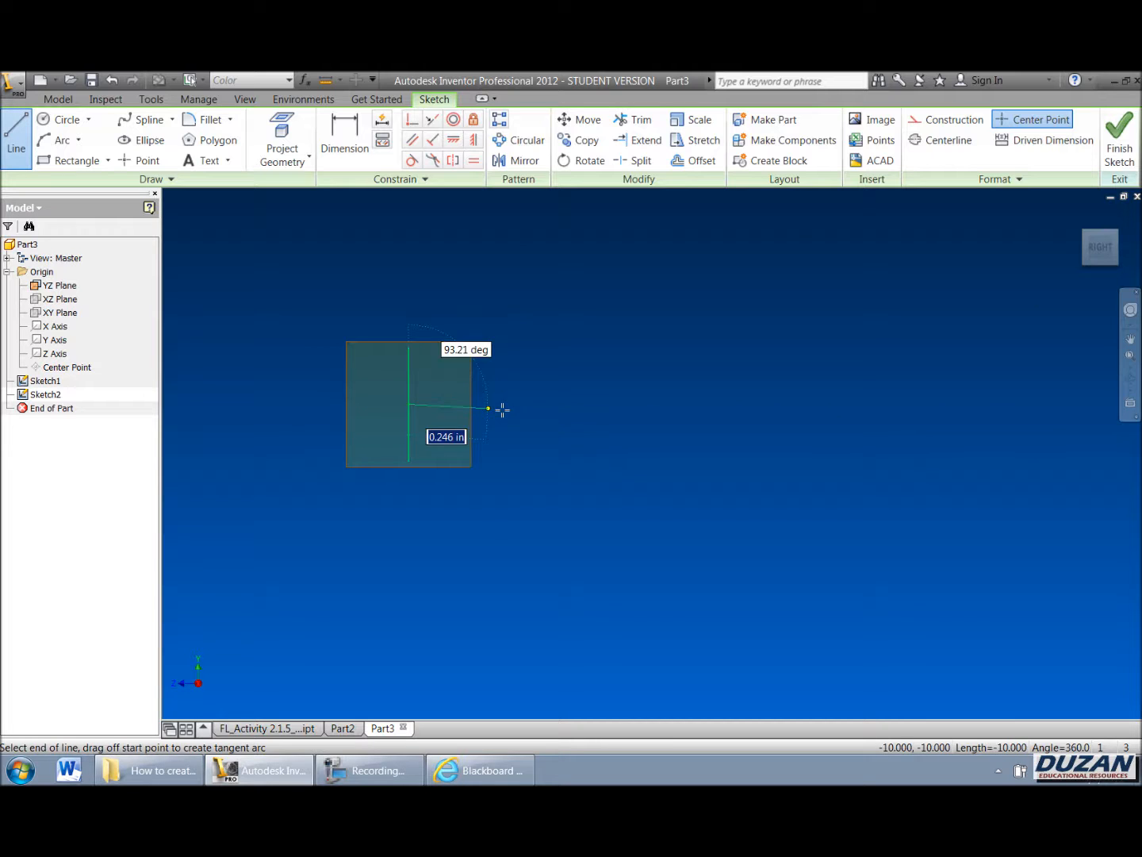
{"action": "scroll", "coordinate": [786, 443], "scroll_direction": "up", "scroll_amount": 3}
{"action": "scroll", "coordinate": [788, 444], "scroll_direction": "down", "scroll_amount": 6}
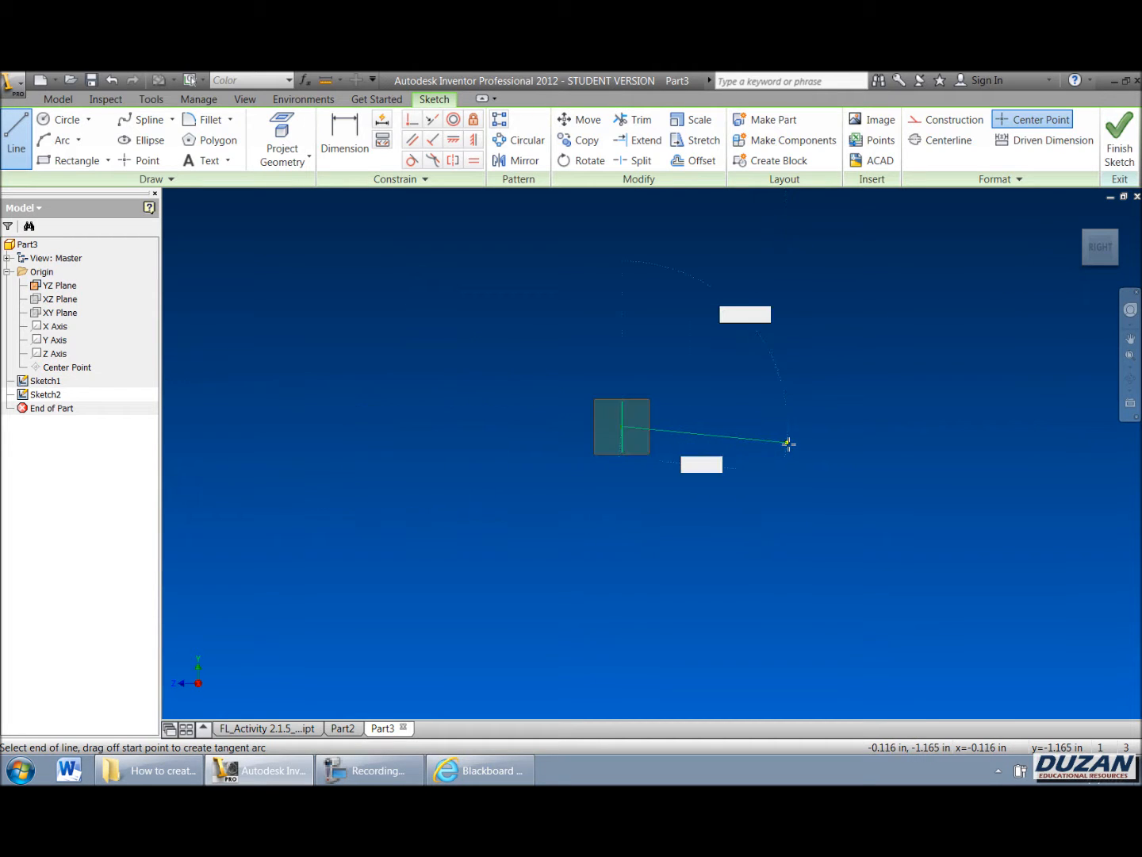
{"action": "scroll", "coordinate": [788, 444], "scroll_direction": "down", "scroll_amount": 2}
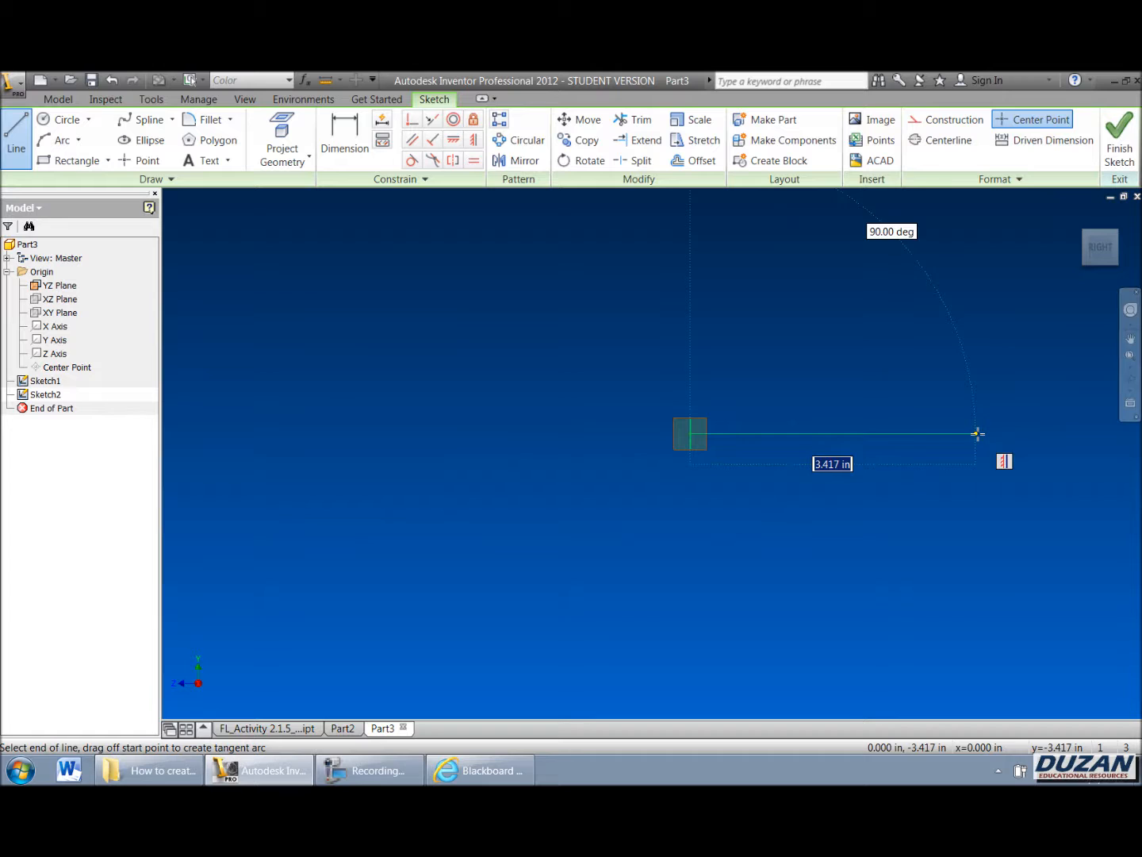
{"action": "left_click", "coordinate": [1027, 433]}
{"action": "right_click", "coordinate": [867, 361]}
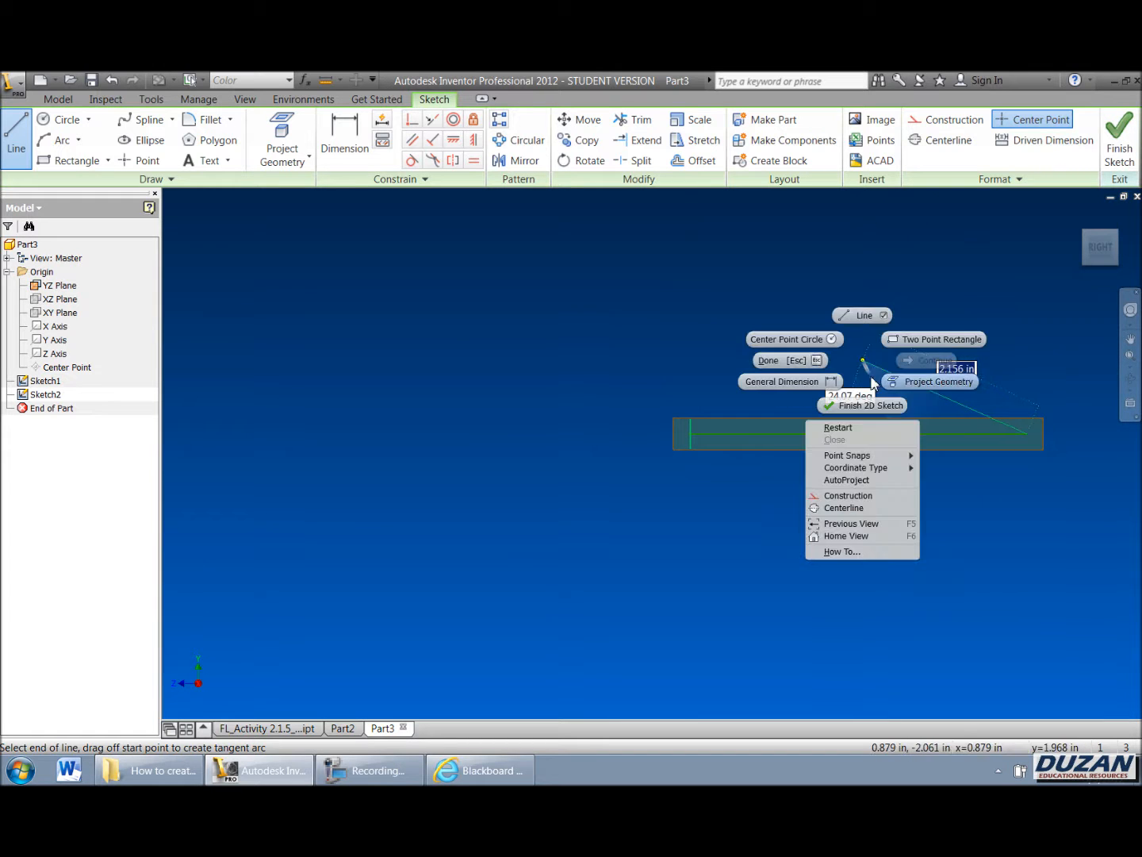
{"action": "left_click", "coordinate": [867, 404]}
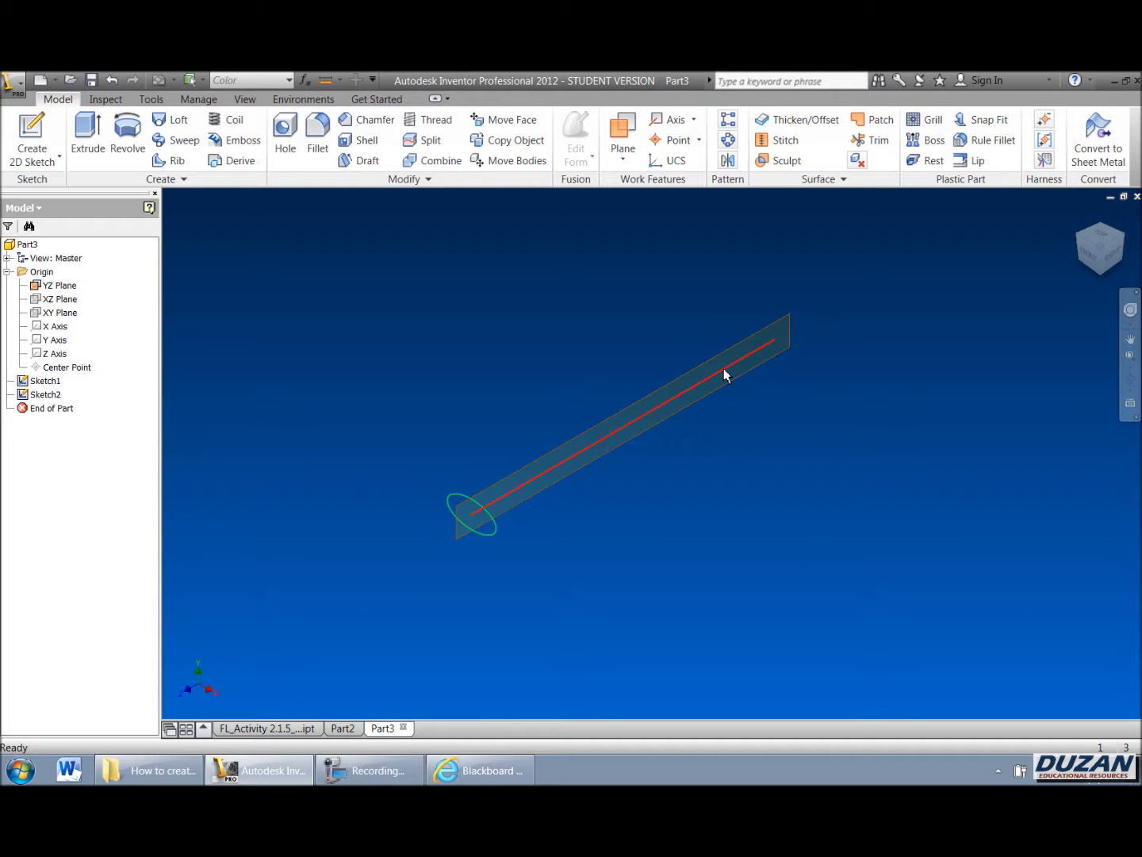
{"action": "scroll", "coordinate": [725, 379], "scroll_direction": "up", "scroll_amount": 2}
{"action": "scroll", "coordinate": [632, 464], "scroll_direction": "down", "scroll_amount": 2}
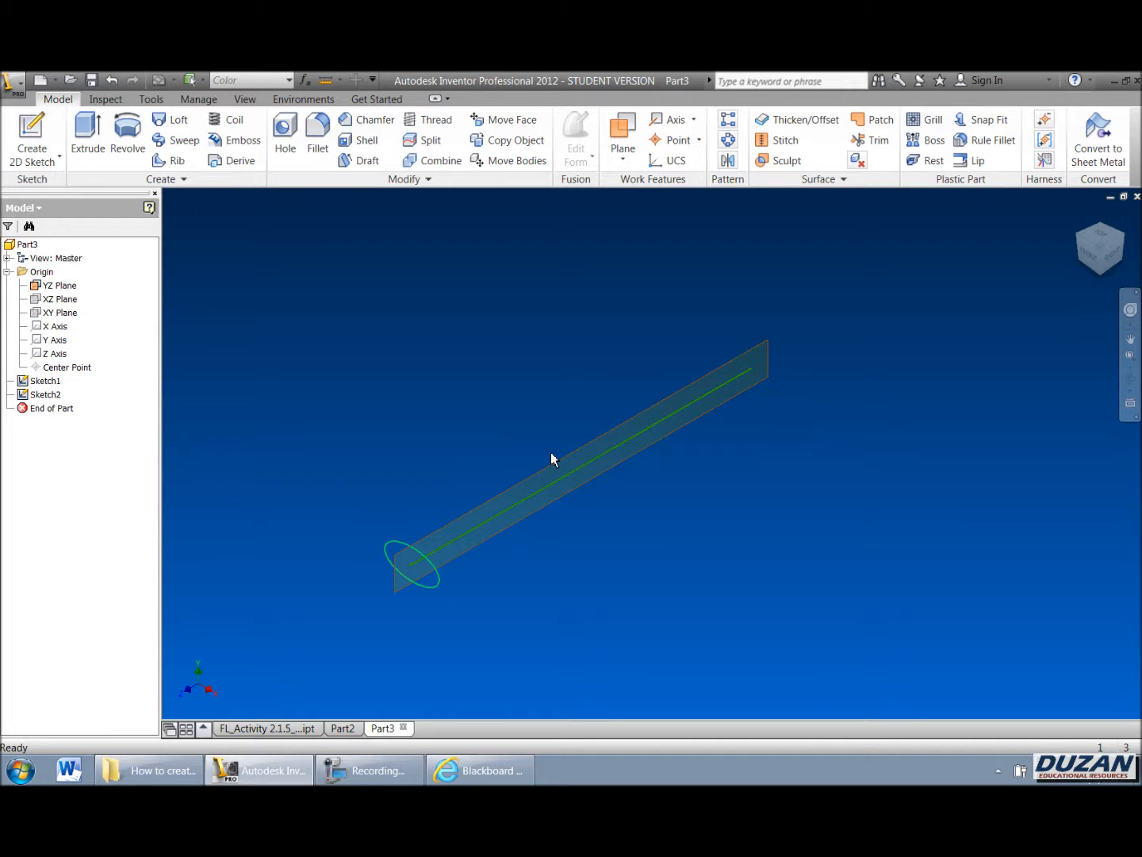
{"action": "middle_click_drag", "start_coordinate": [531, 413], "coordinate": [559, 390]}
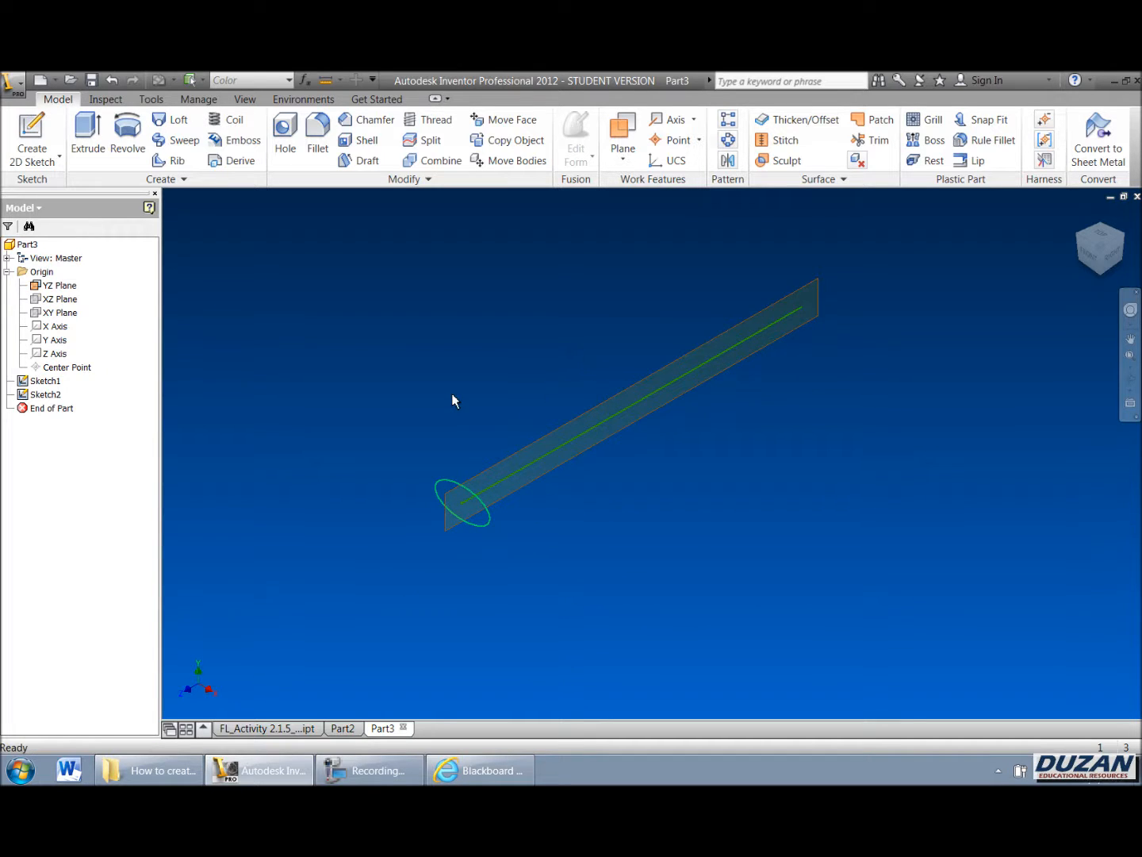
{"action": "right_click", "coordinate": [44, 383]}
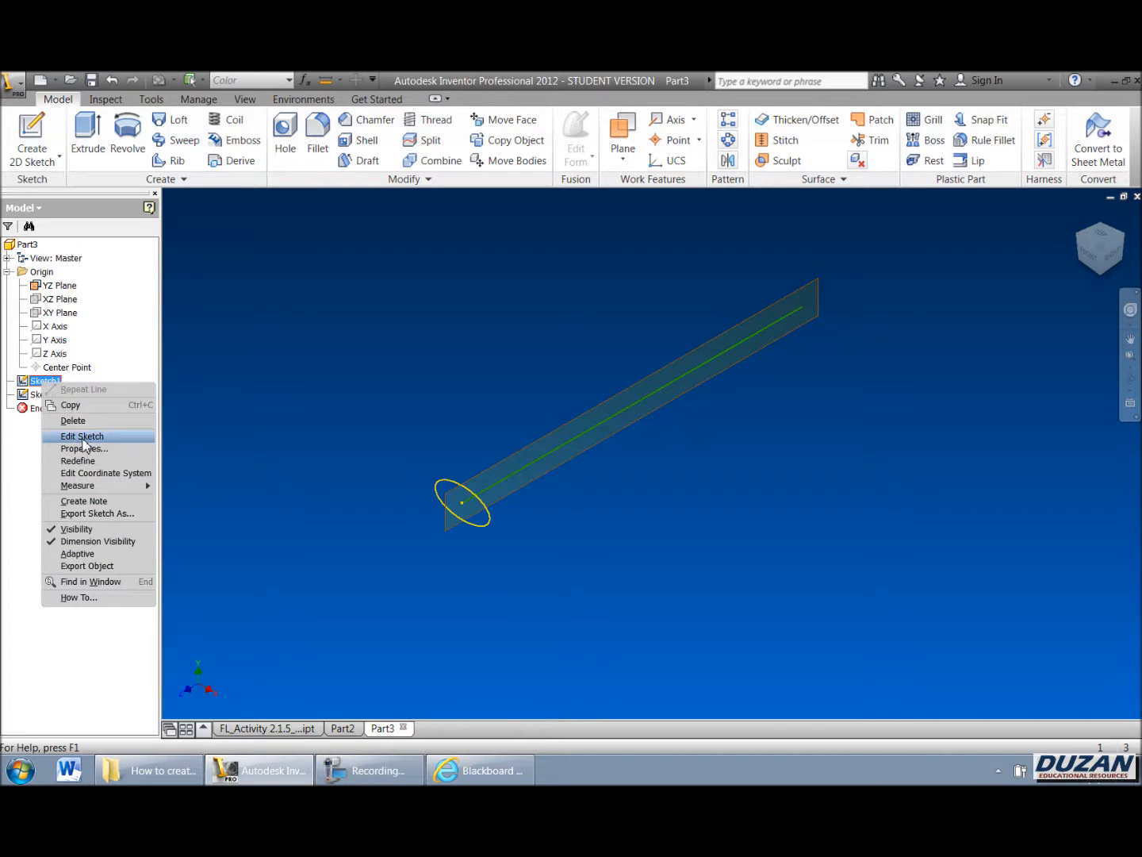
{"action": "left_click", "coordinate": [82, 436]}
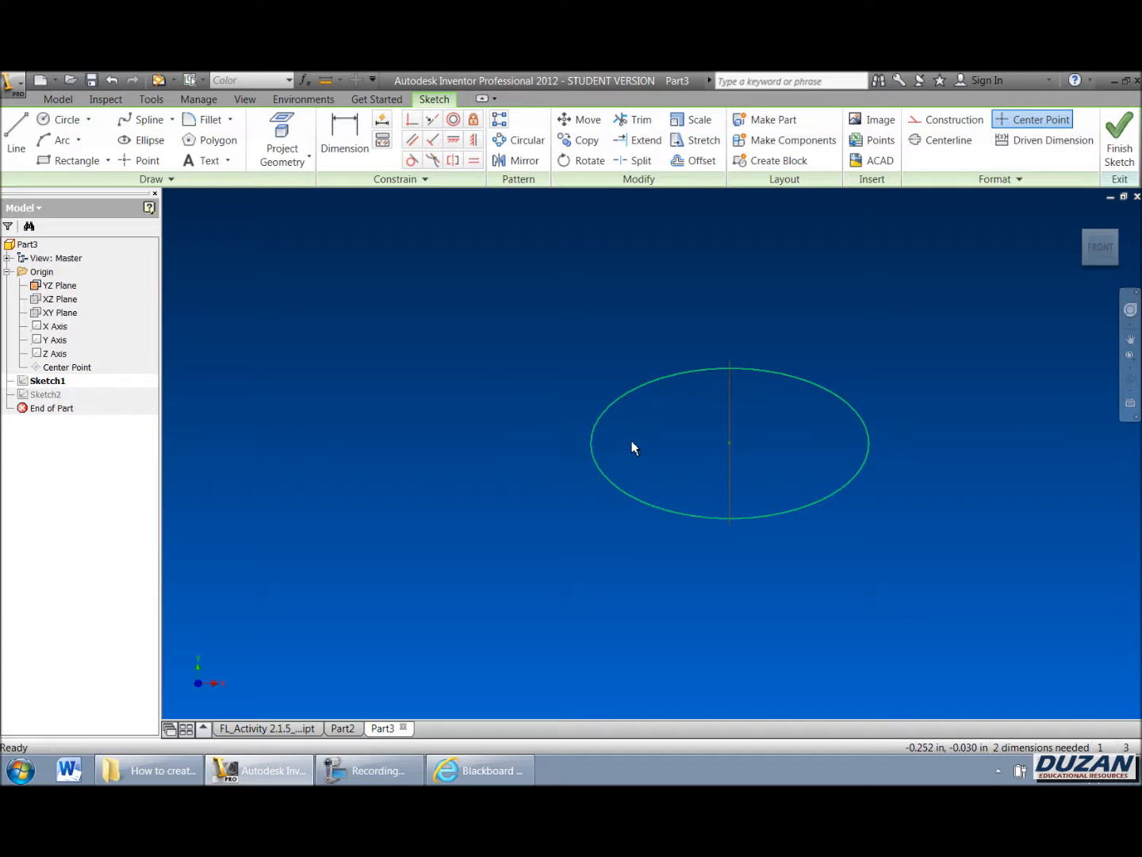
{"action": "left_click", "coordinate": [141, 164]}
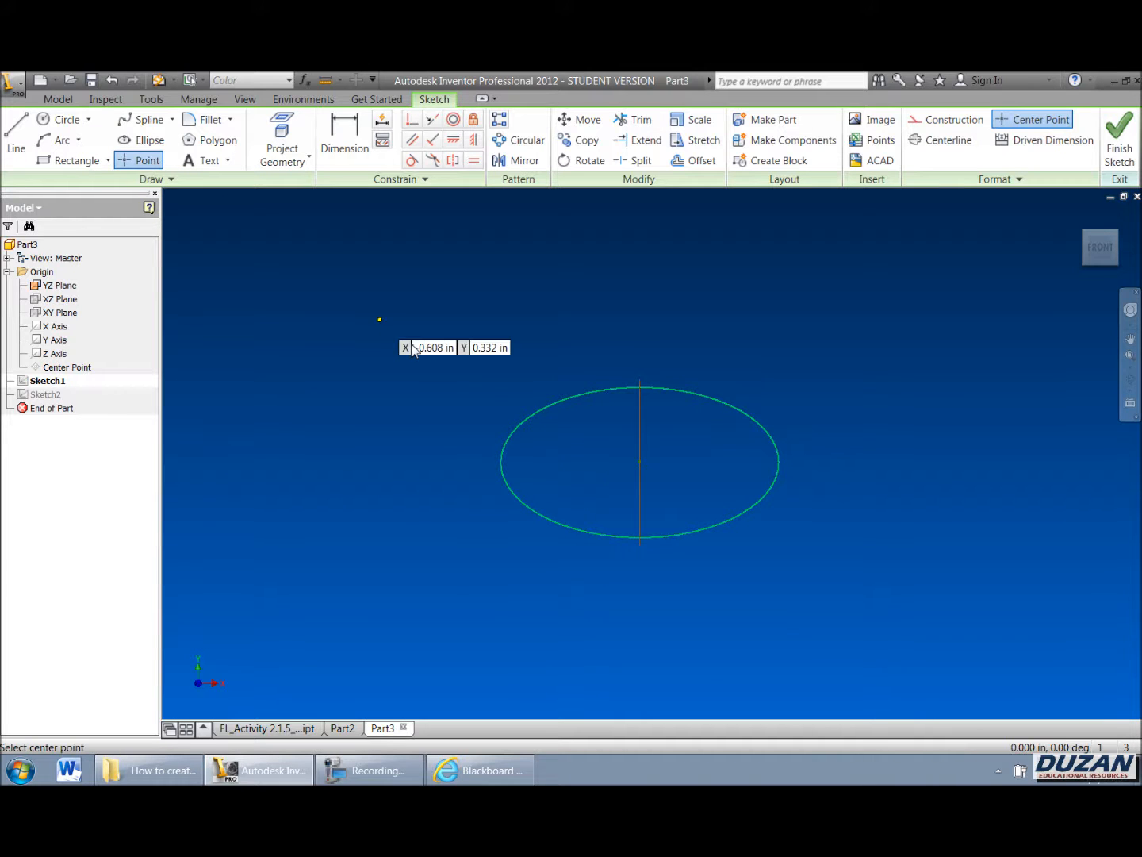
{"action": "right_click", "coordinate": [403, 365]}
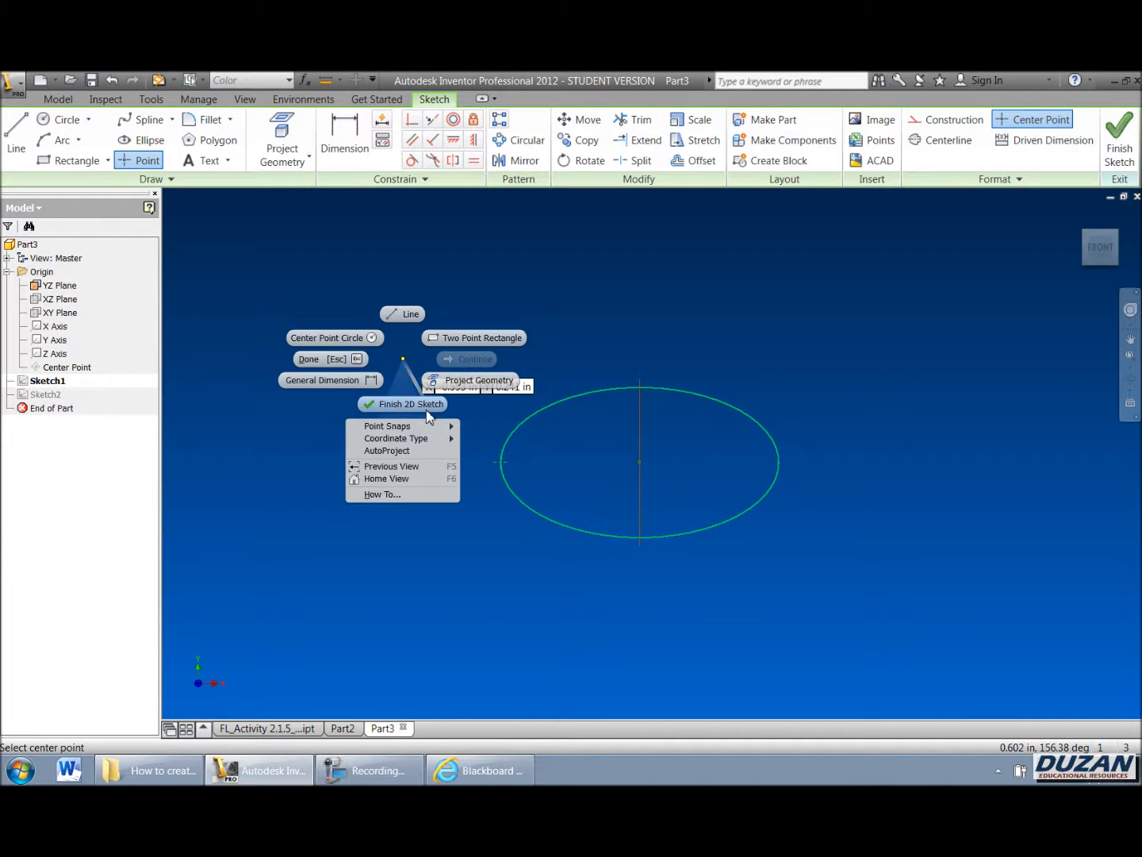
{"action": "left_click", "coordinate": [419, 402]}
{"action": "left_click", "coordinate": [623, 133]}
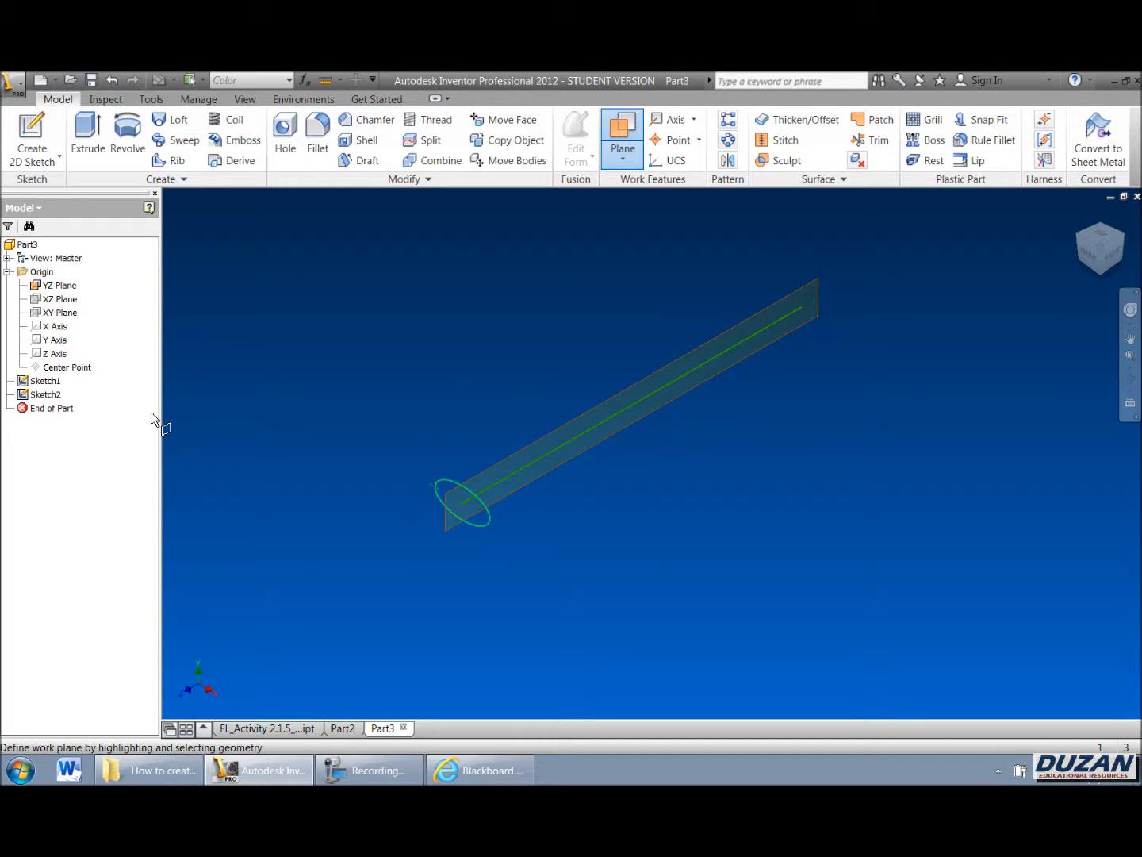
{"action": "right_click", "coordinate": [57, 300]}
{"action": "left_click", "coordinate": [211, 348]}
{"action": "key", "text": "Escape"}
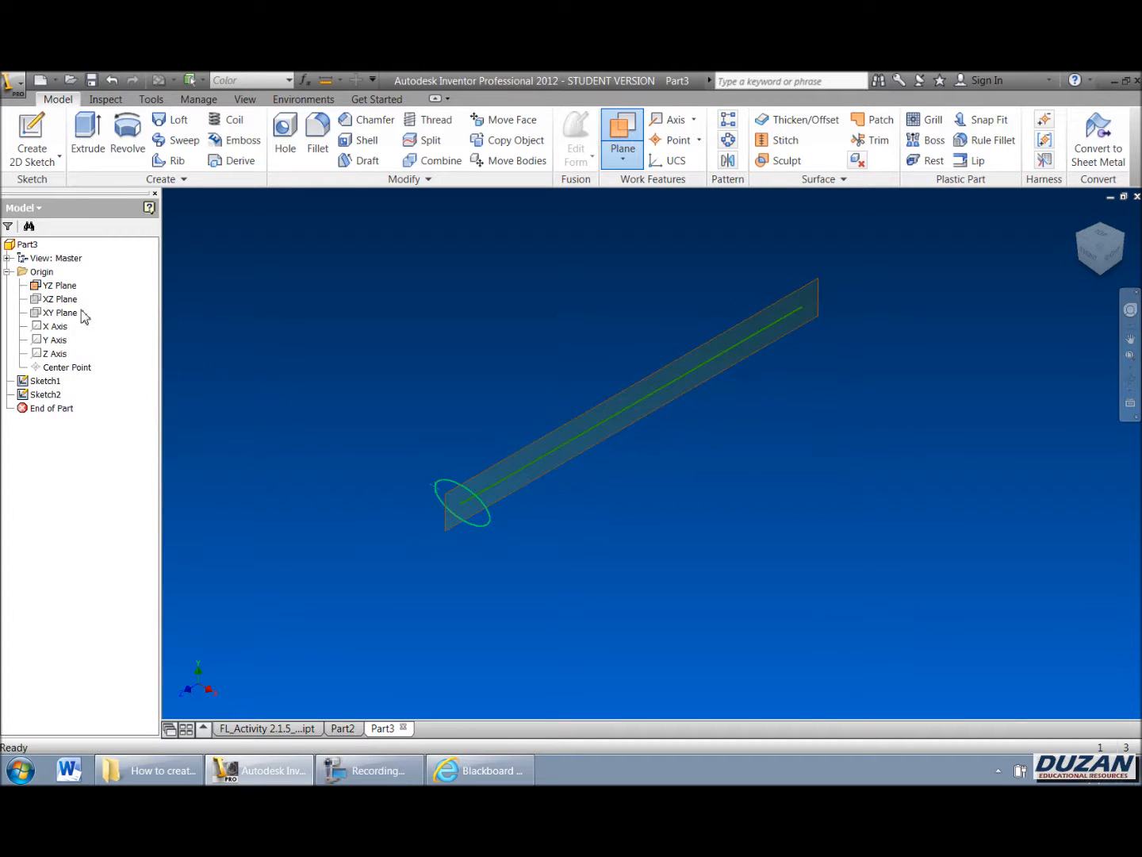
Step: Show the XZ plane and start a new sketch on it
{"action": "right_click", "coordinate": [55, 299]}
{"action": "left_click", "coordinate": [86, 384]}
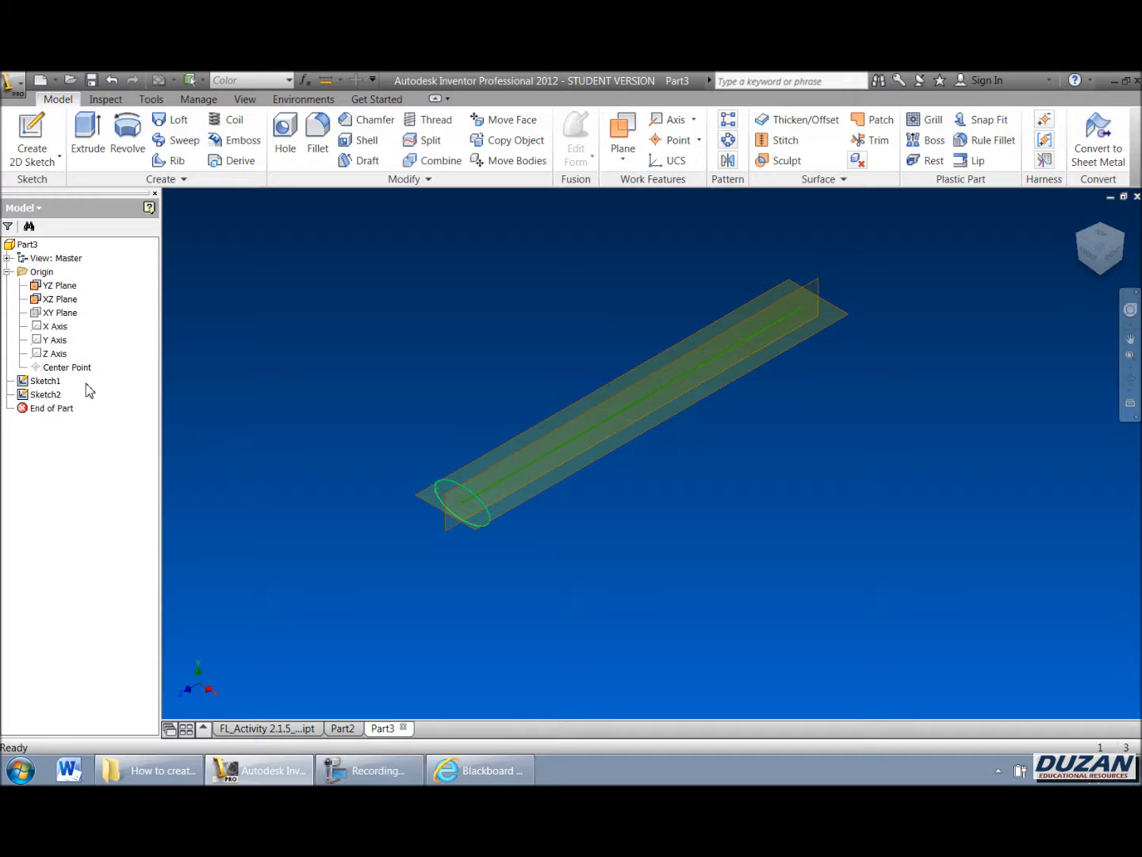
{"action": "left_click", "coordinate": [32, 131]}
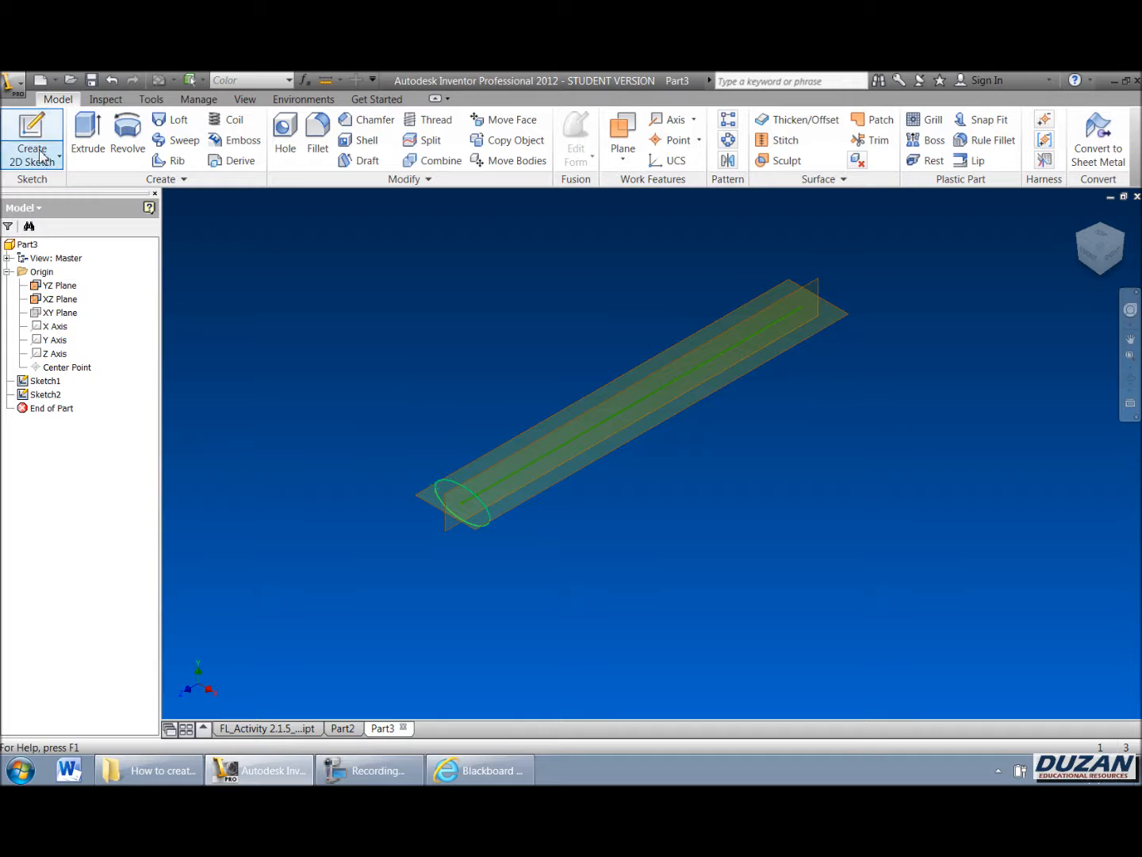
{"action": "left_click", "coordinate": [427, 497]}
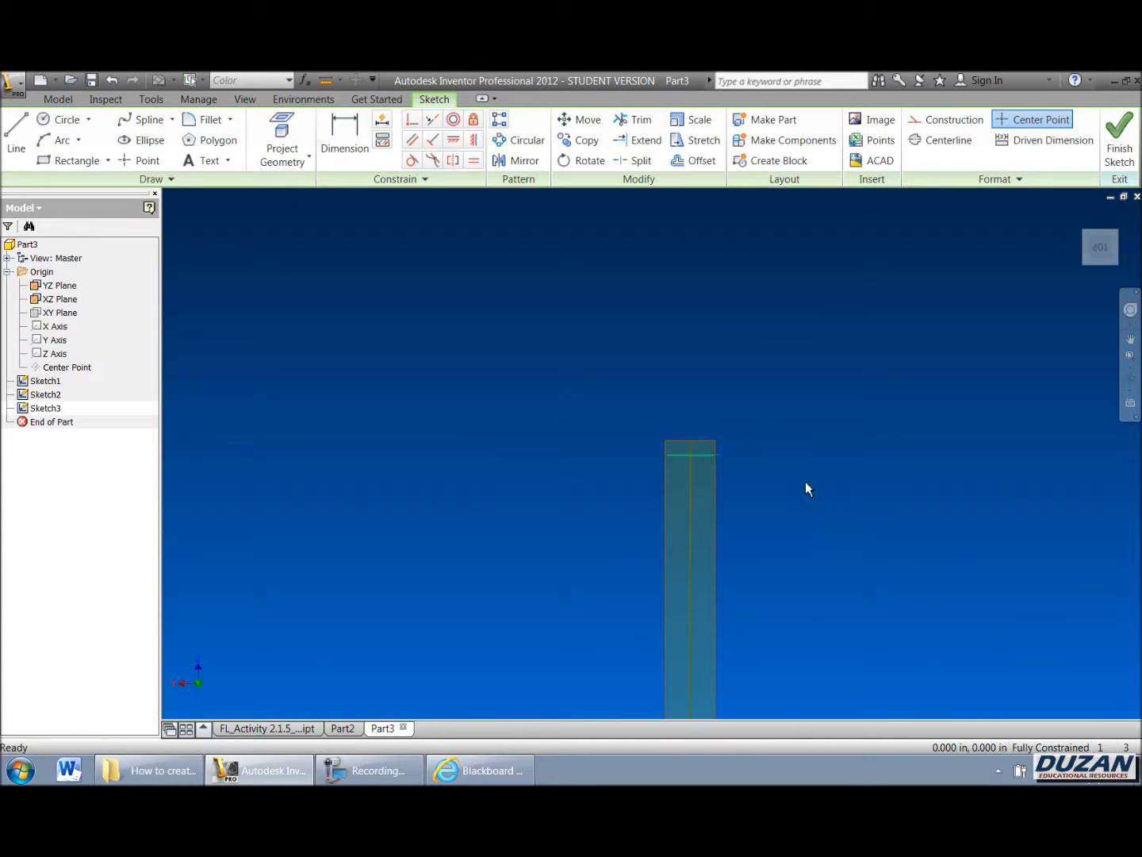
Step: Sketch a six-point spline from the ellipse's edge running alongside the line, then finish the sketch
{"action": "left_click_drag", "start_coordinate": [1048, 259], "coordinate": [704, 359]}
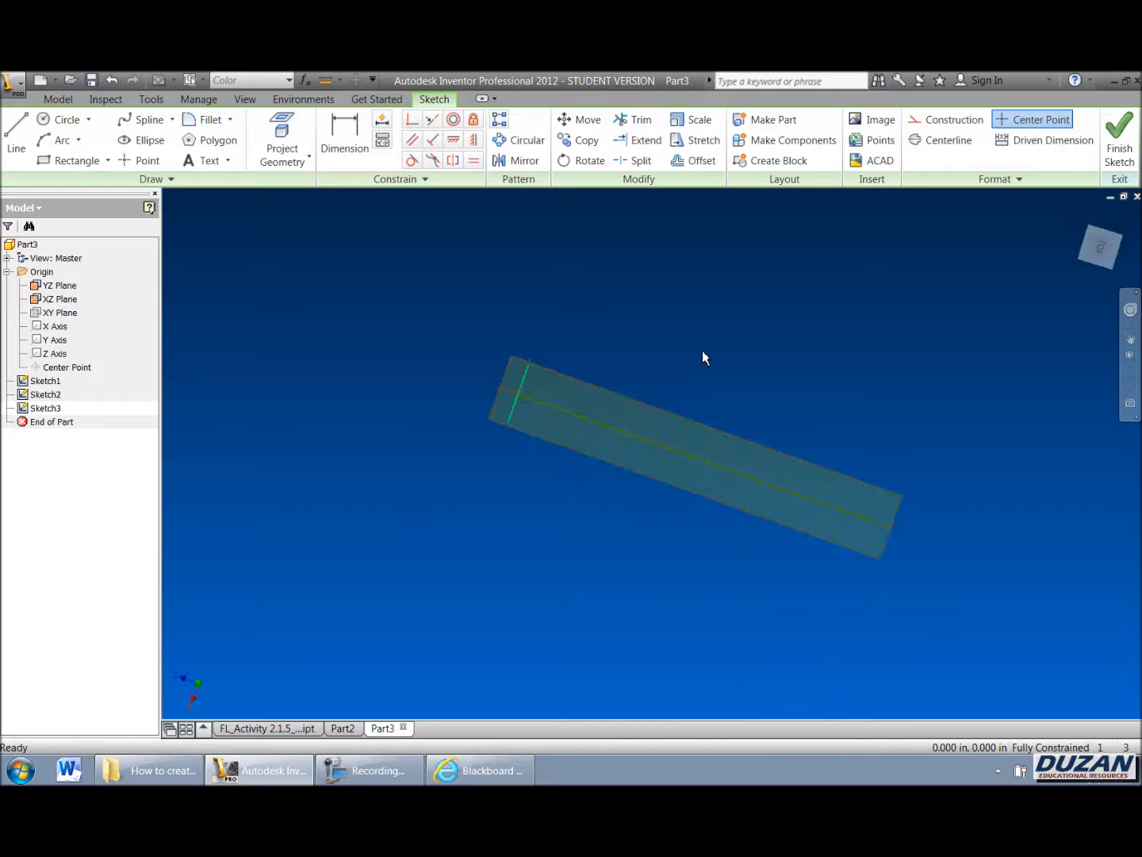
{"action": "scroll", "coordinate": [488, 420], "scroll_direction": "down", "scroll_amount": 3}
{"action": "middle_click_drag", "start_coordinate": [489, 420], "coordinate": [371, 411]}
{"action": "scroll", "coordinate": [431, 410], "scroll_direction": "up", "scroll_amount": 3}
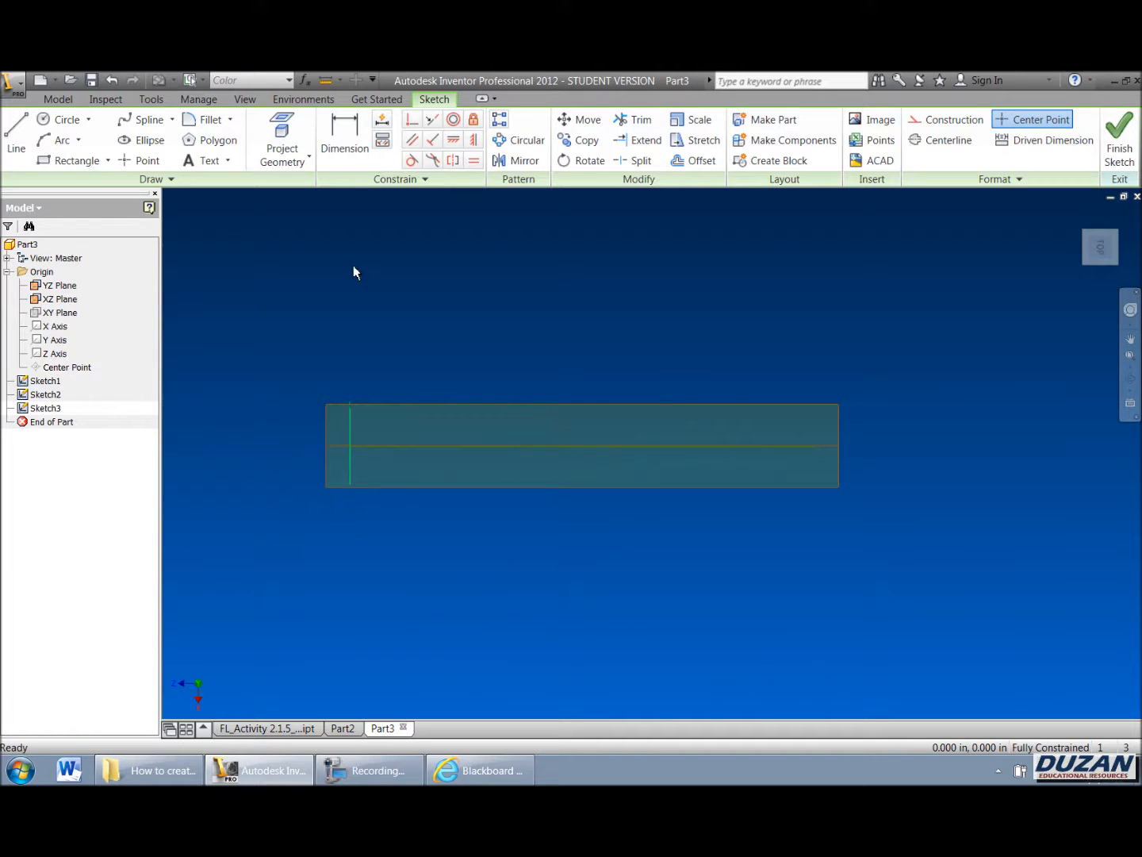
{"action": "left_click", "coordinate": [141, 119]}
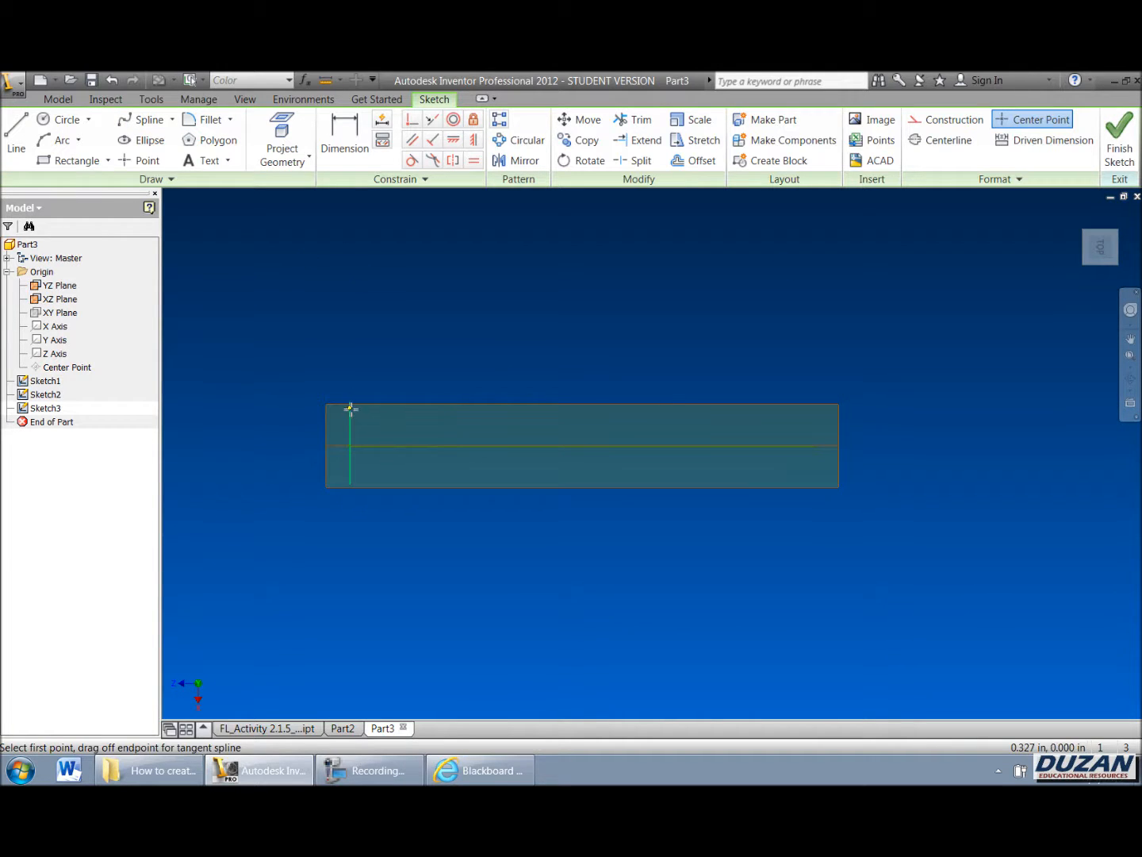
{"action": "left_click", "coordinate": [303, 139]}
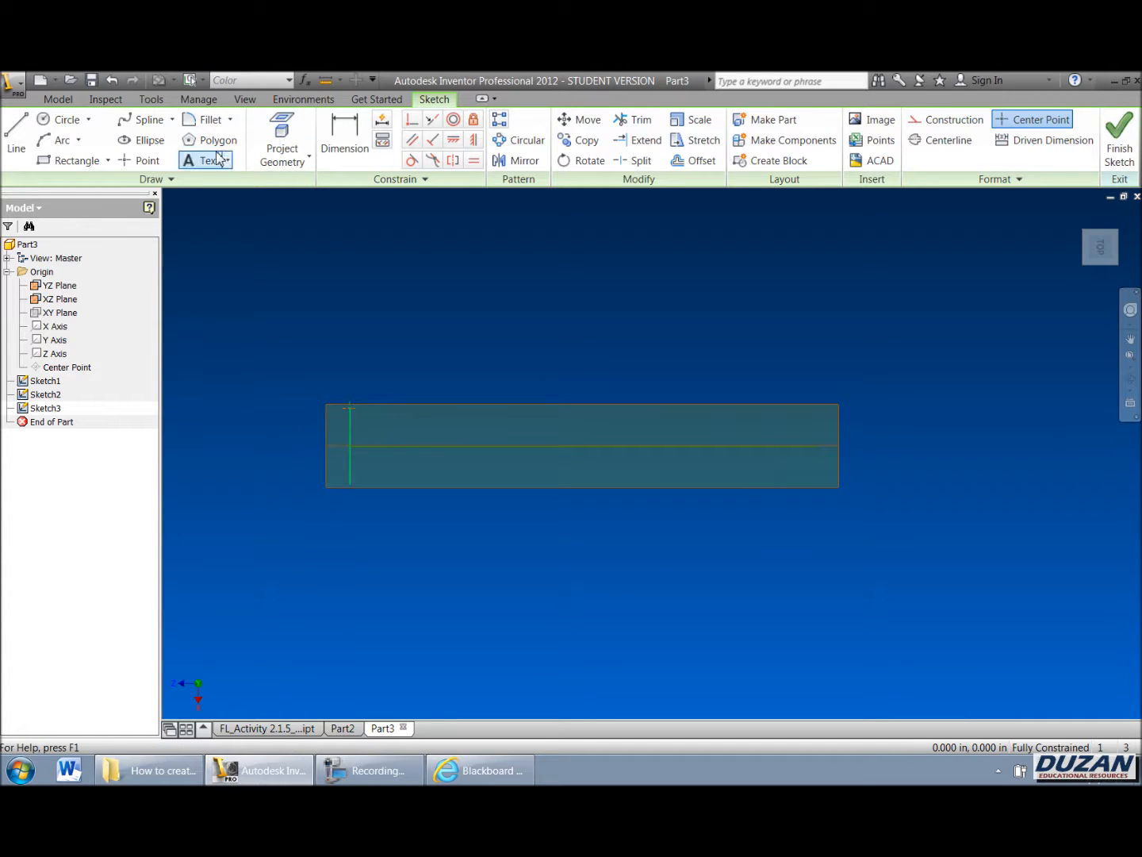
{"action": "left_click", "coordinate": [142, 119]}
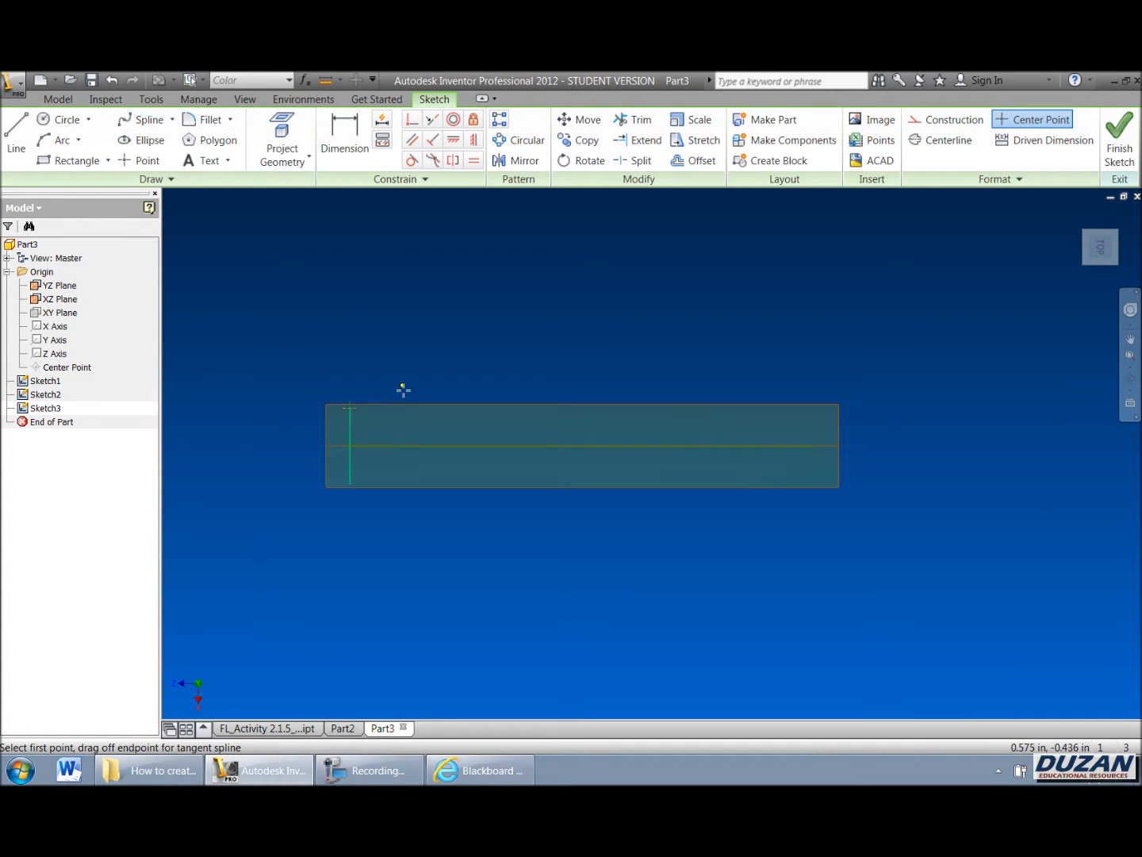
{"action": "left_click", "coordinate": [350, 408]}
{"action": "left_click", "coordinate": [410, 396]}
{"action": "left_click", "coordinate": [512, 401]}
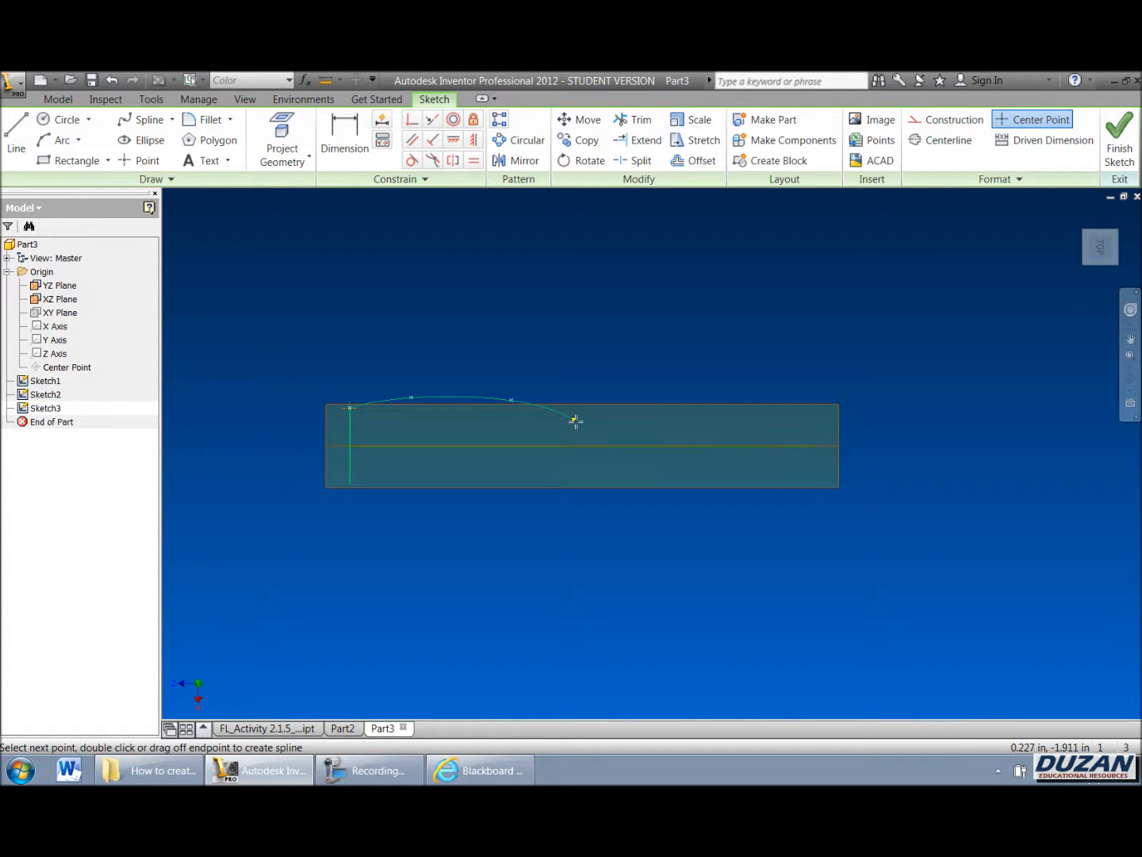
{"action": "left_click", "coordinate": [591, 418]}
{"action": "left_click", "coordinate": [697, 415]}
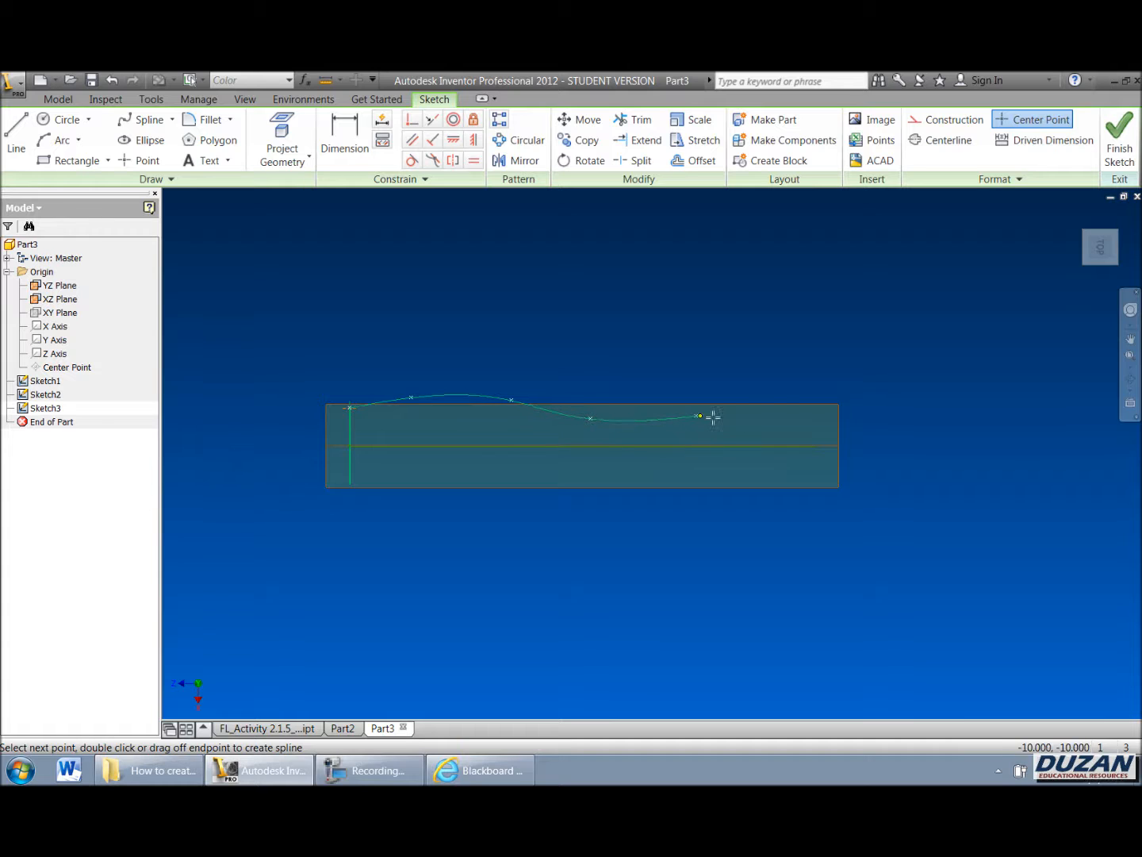
{"action": "left_click", "coordinate": [819, 388]}
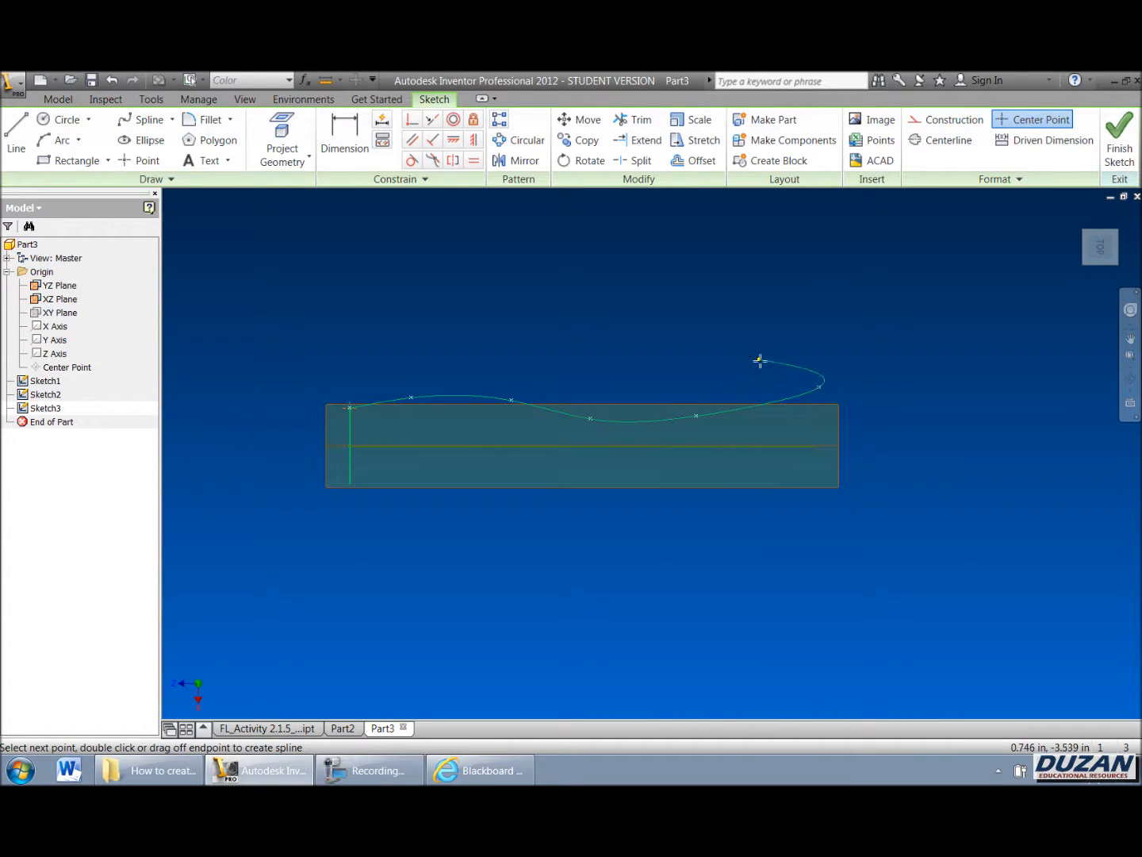
{"action": "right_click", "coordinate": [778, 360]}
{"action": "left_click", "coordinate": [823, 366]}
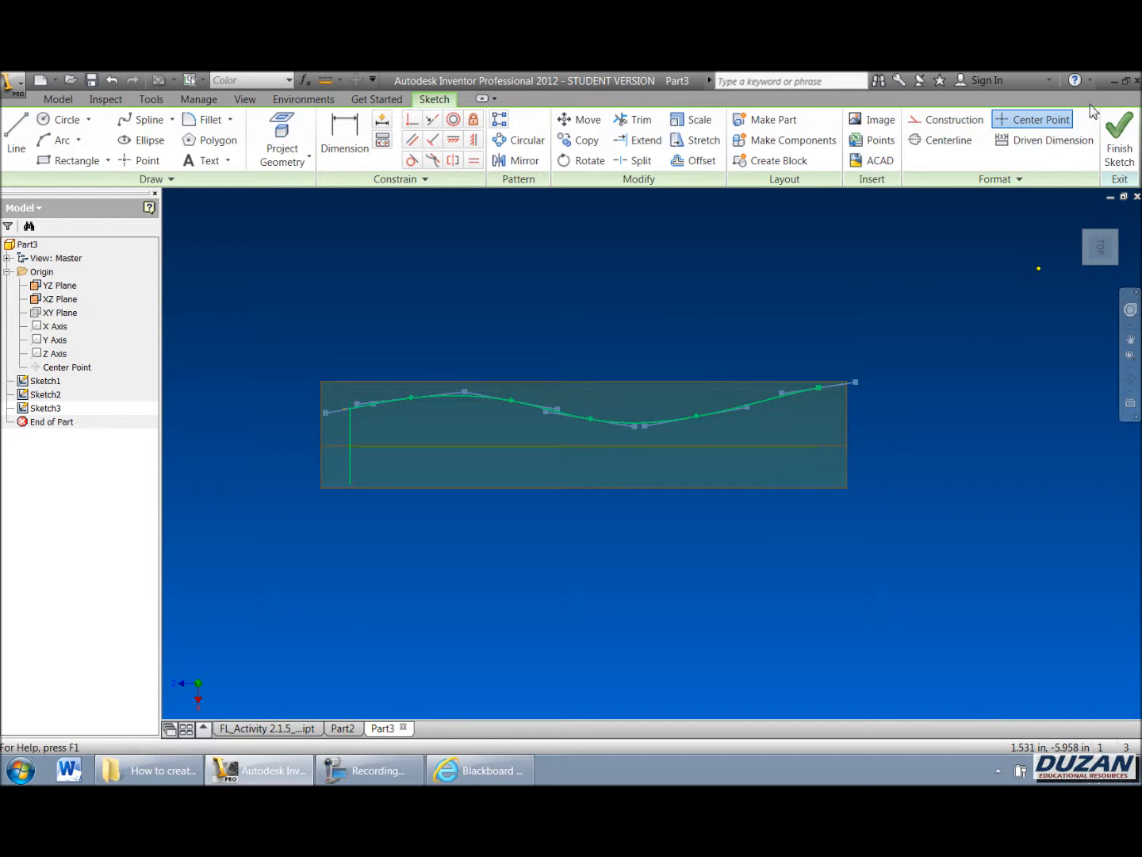
{"action": "left_click", "coordinate": [1118, 133]}
Step: Hide the YZ and XZ planes
{"action": "scroll", "coordinate": [646, 459], "scroll_direction": "down", "scroll_amount": 4}
{"action": "middle_click_drag", "start_coordinate": [647, 460], "coordinate": [563, 526]}
{"action": "scroll", "coordinate": [563, 526], "scroll_direction": "up", "scroll_amount": 3}
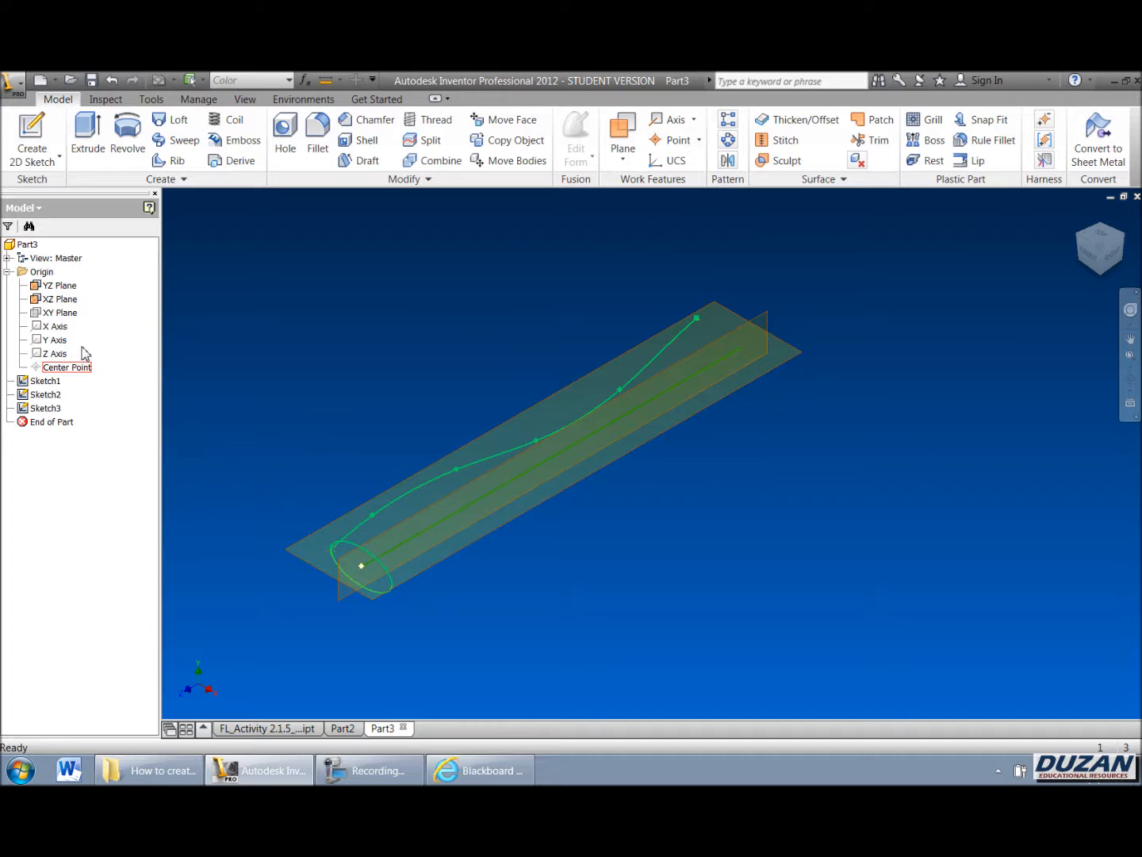
{"action": "right_click", "coordinate": [41, 283]}
{"action": "left_click", "coordinate": [52, 362]}
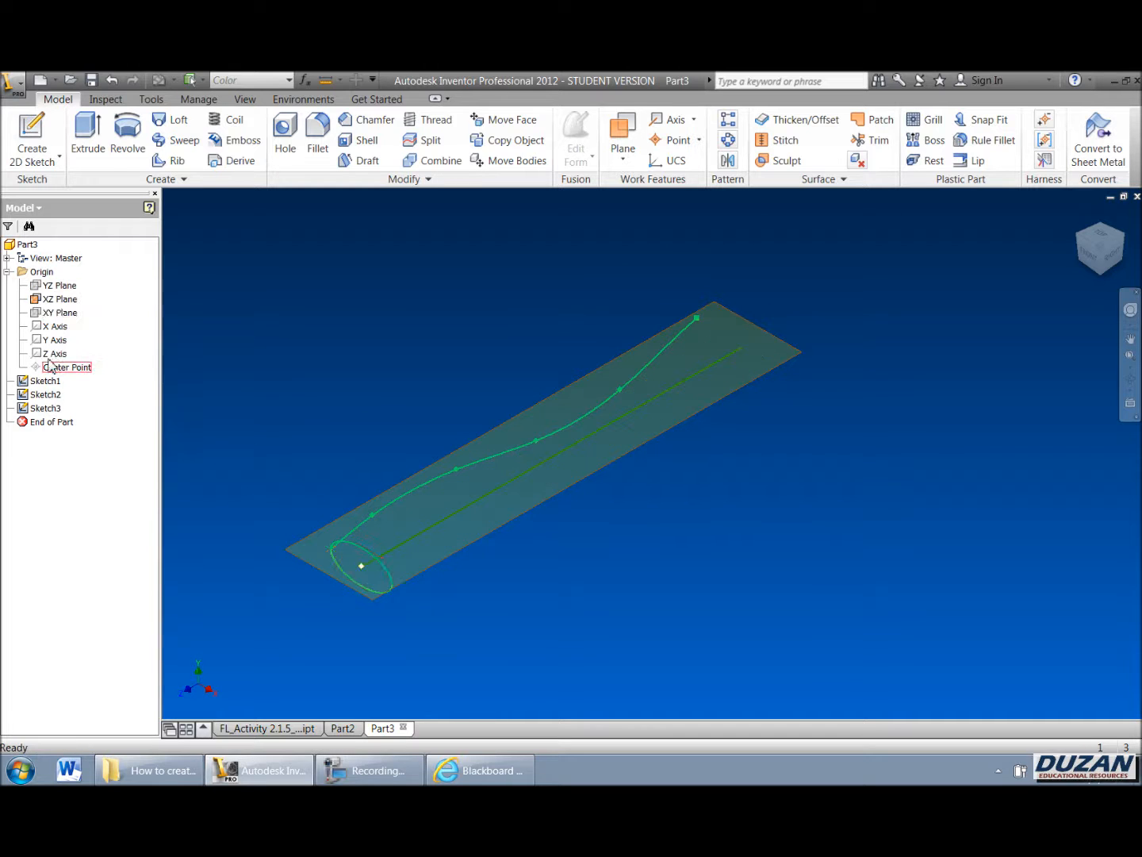
{"action": "right_click", "coordinate": [49, 299]}
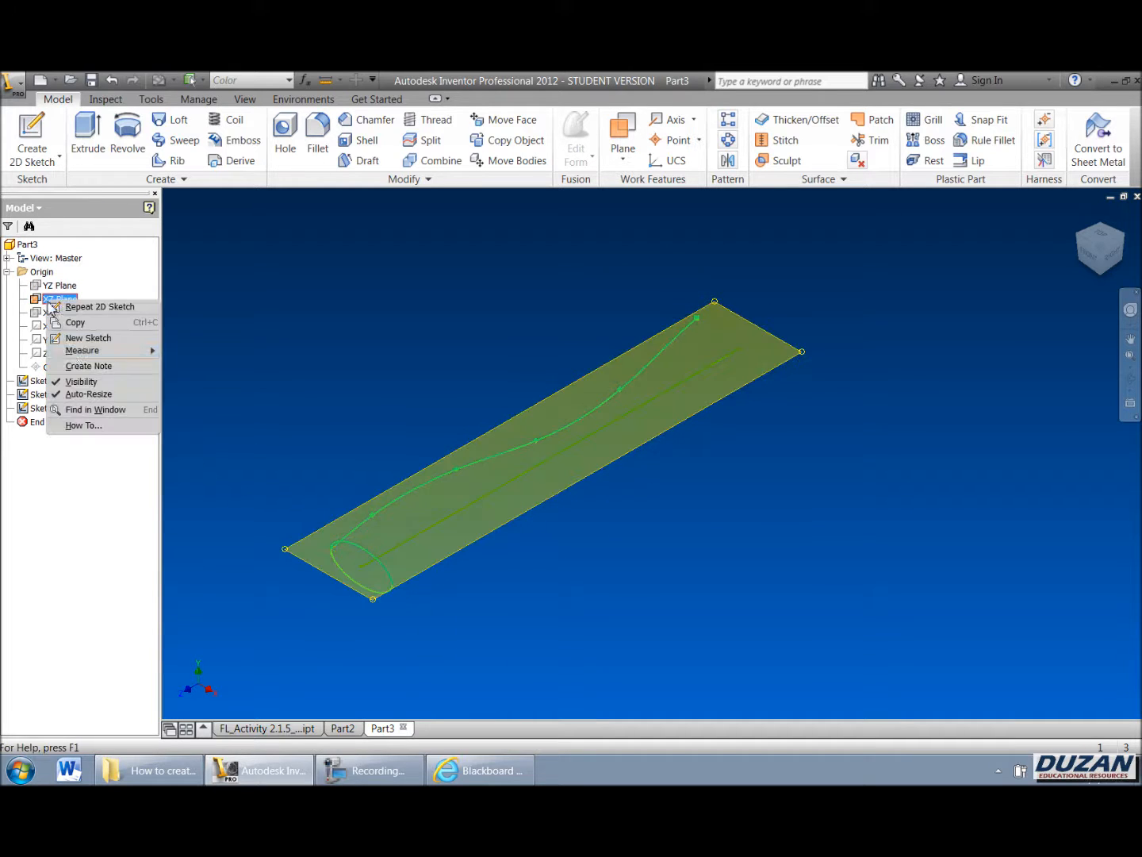
{"action": "left_click", "coordinate": [63, 382]}
{"action": "scroll", "coordinate": [466, 439], "scroll_direction": "up", "scroll_amount": 3}
{"action": "scroll", "coordinate": [406, 518], "scroll_direction": "down", "scroll_amount": 5}
{"action": "scroll", "coordinate": [403, 496], "scroll_direction": "down", "scroll_amount": 3}
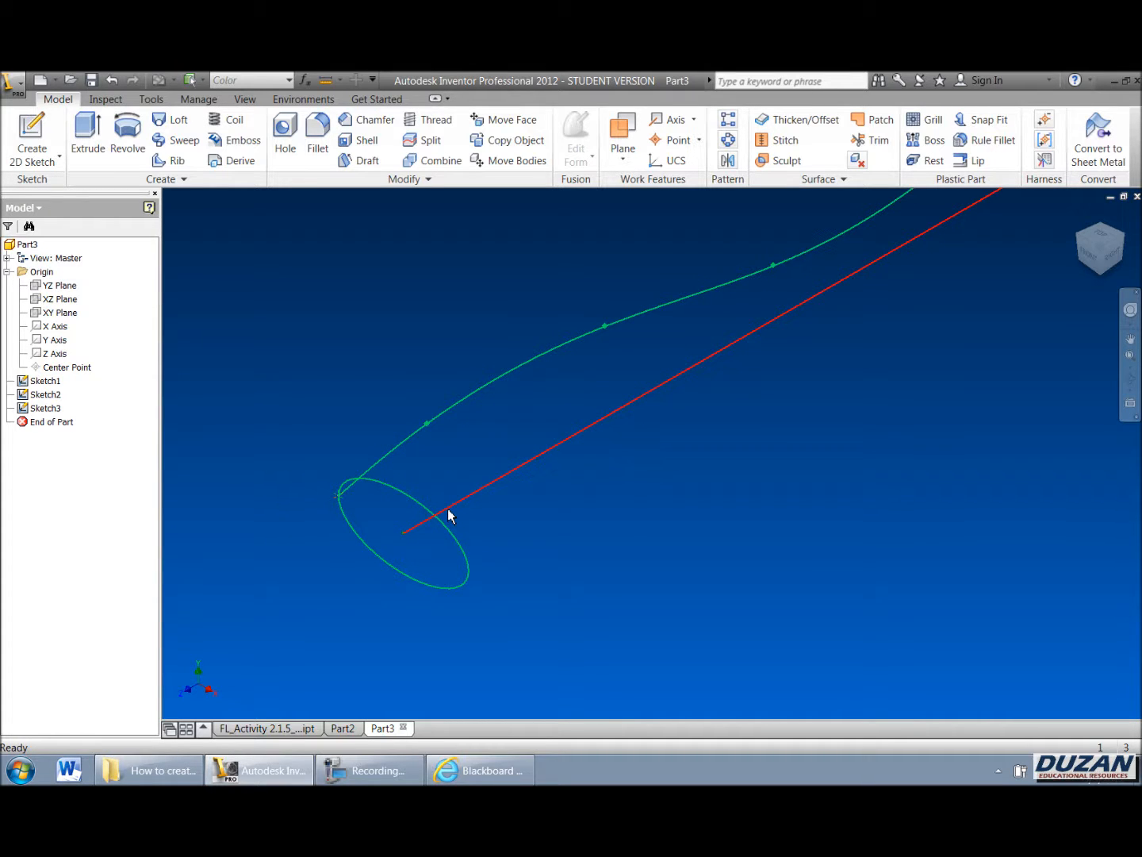
{"action": "scroll", "coordinate": [448, 516], "scroll_direction": "up", "scroll_amount": 2}
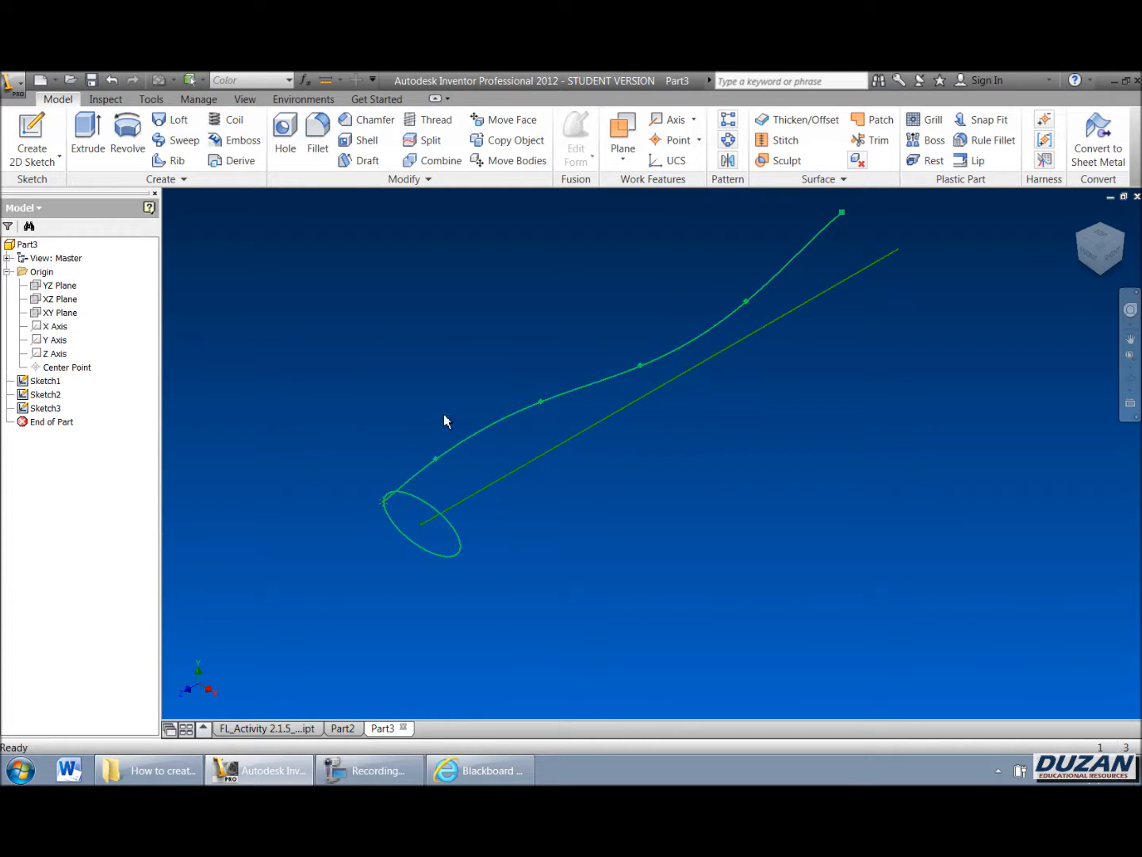
Step: Sweep the ellipse along the straight line, using the spline as a guide rail with X & Y profile scaling
{"action": "left_click", "coordinate": [175, 141]}
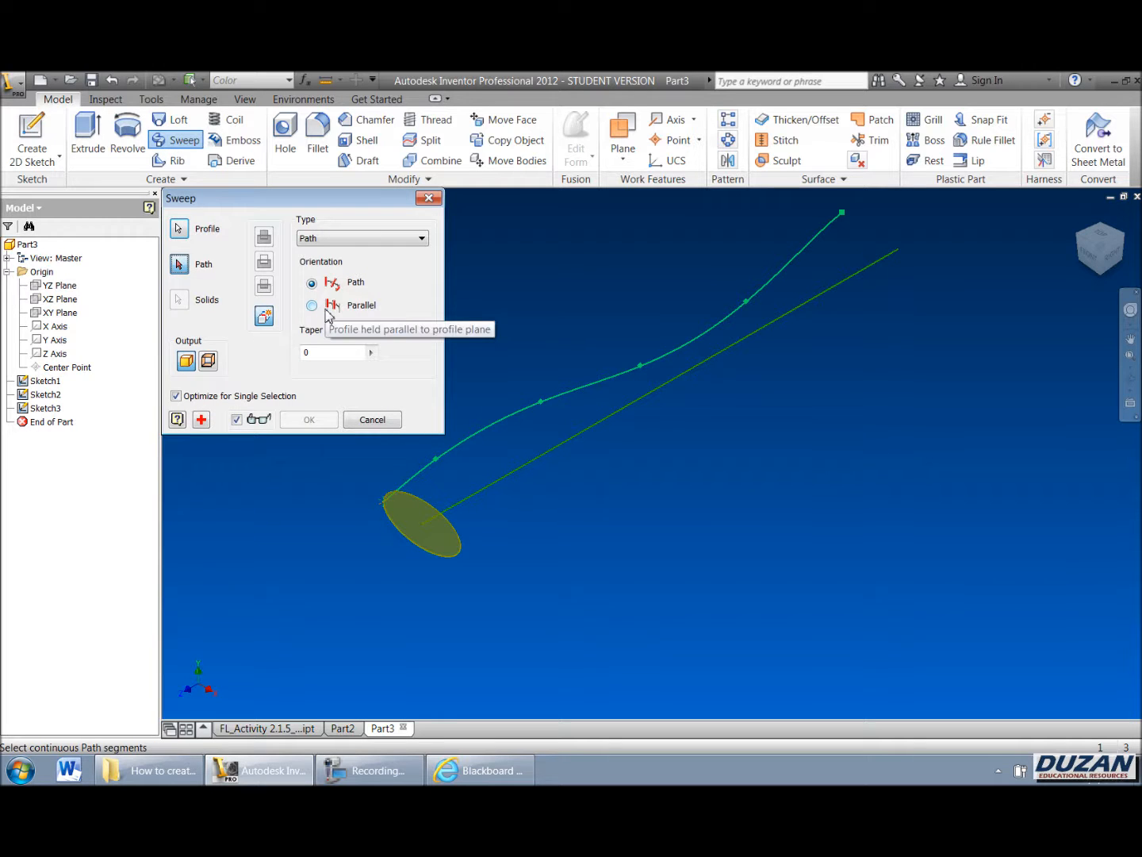
{"action": "left_click", "coordinate": [482, 494]}
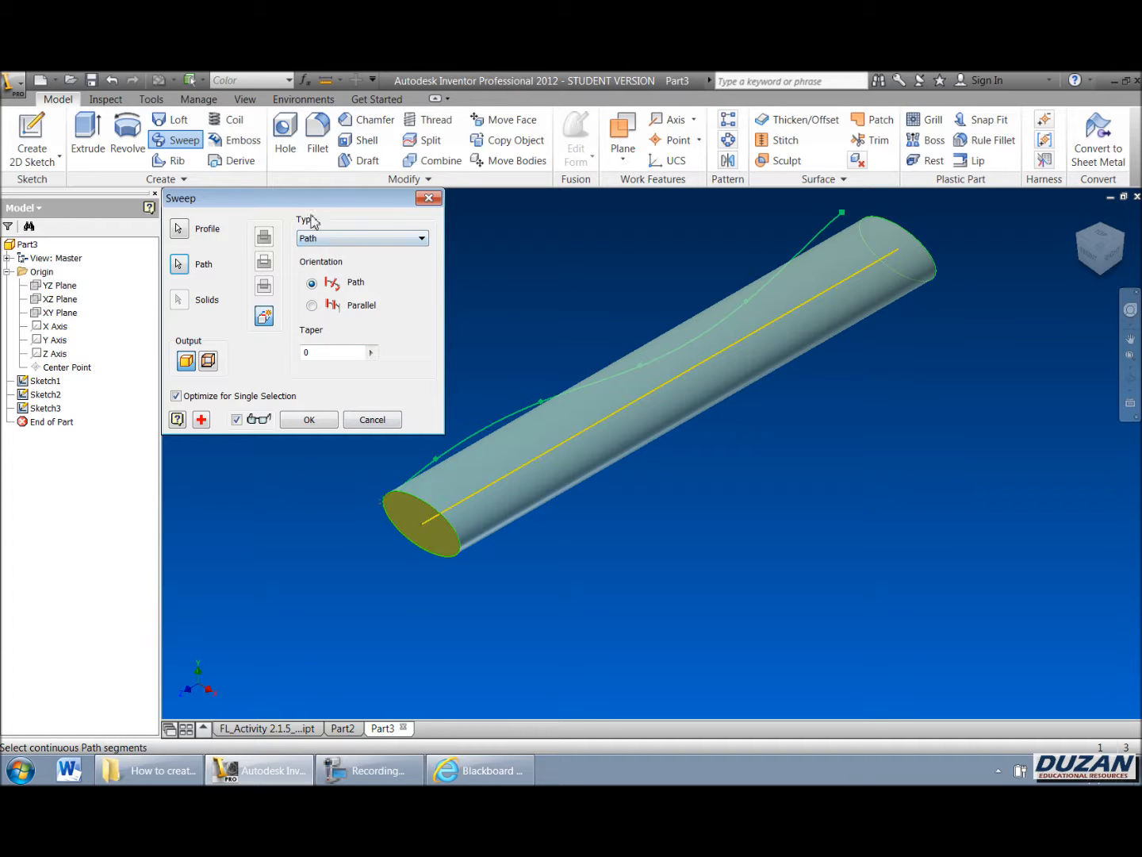
{"action": "left_click", "coordinate": [320, 238]}
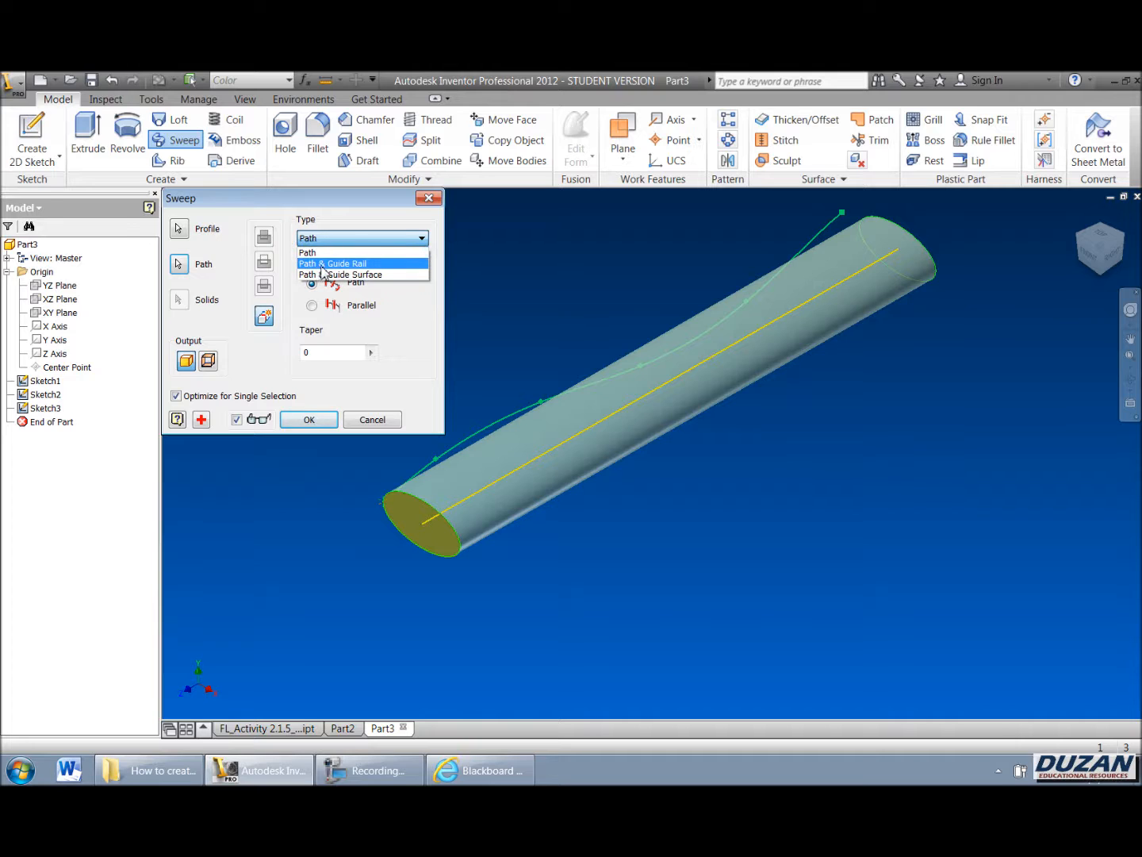
{"action": "left_click", "coordinate": [323, 265]}
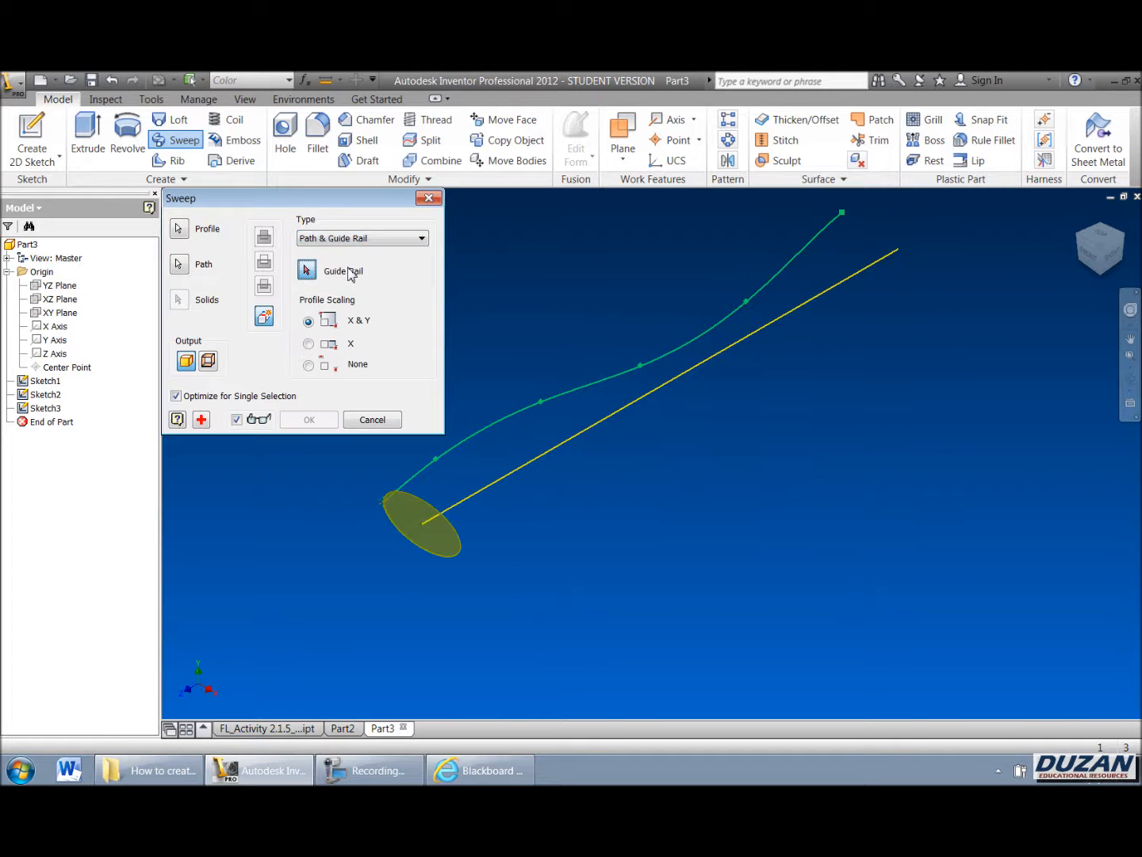
{"action": "left_click", "coordinate": [492, 423]}
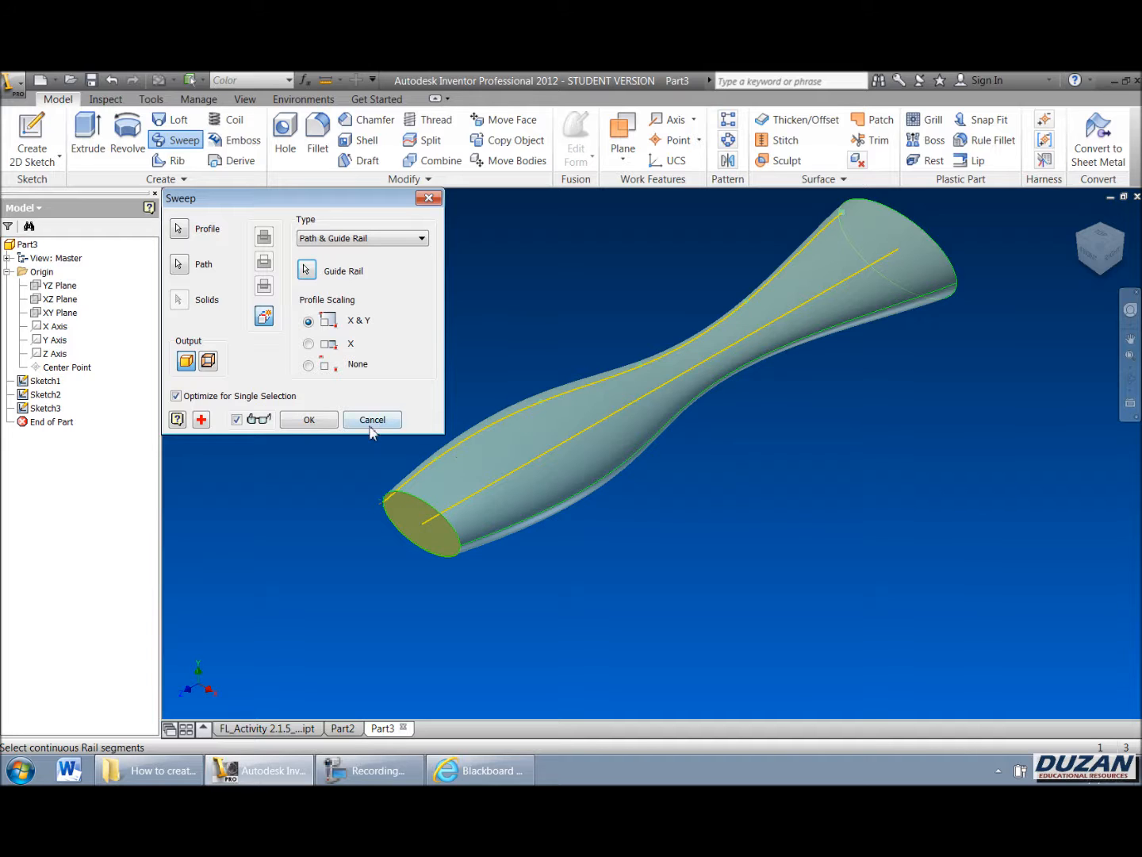
{"action": "left_click", "coordinate": [310, 420]}
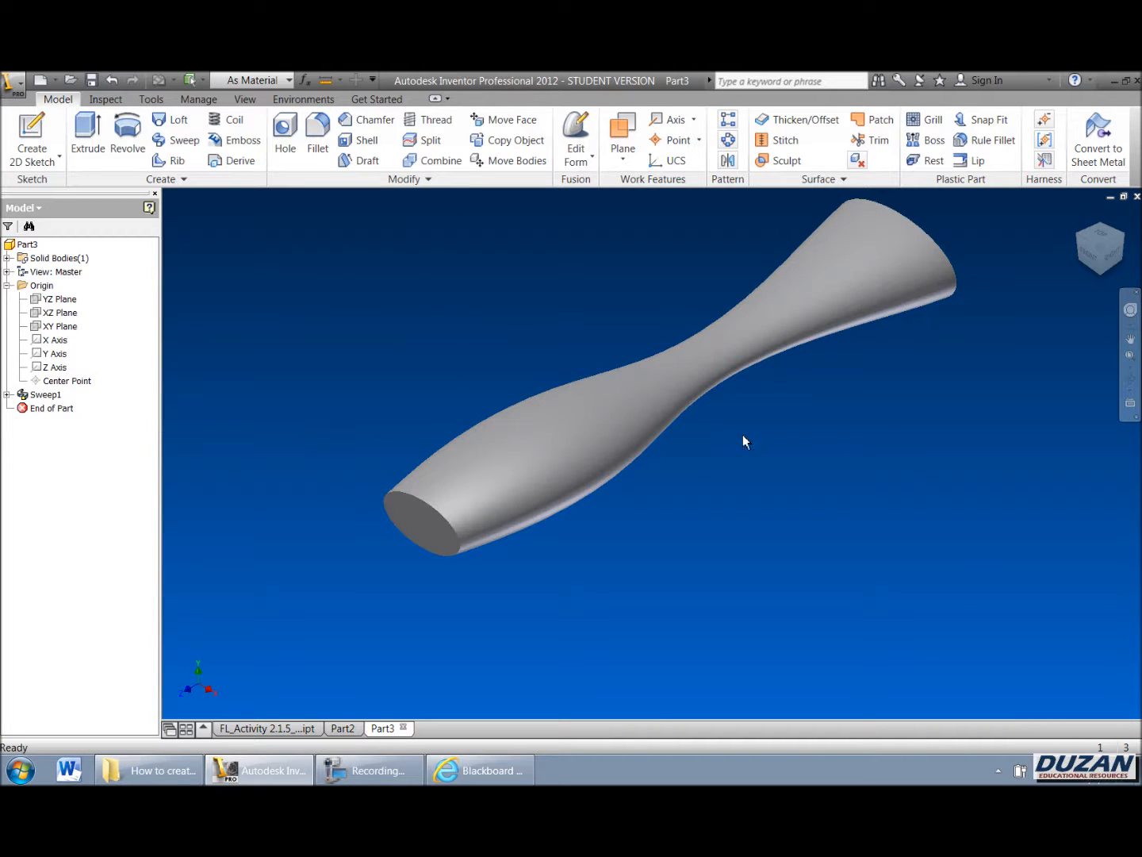
Step: Inspect the swept body from the top view and by orbiting around it
{"action": "left_click", "coordinate": [1092, 250]}
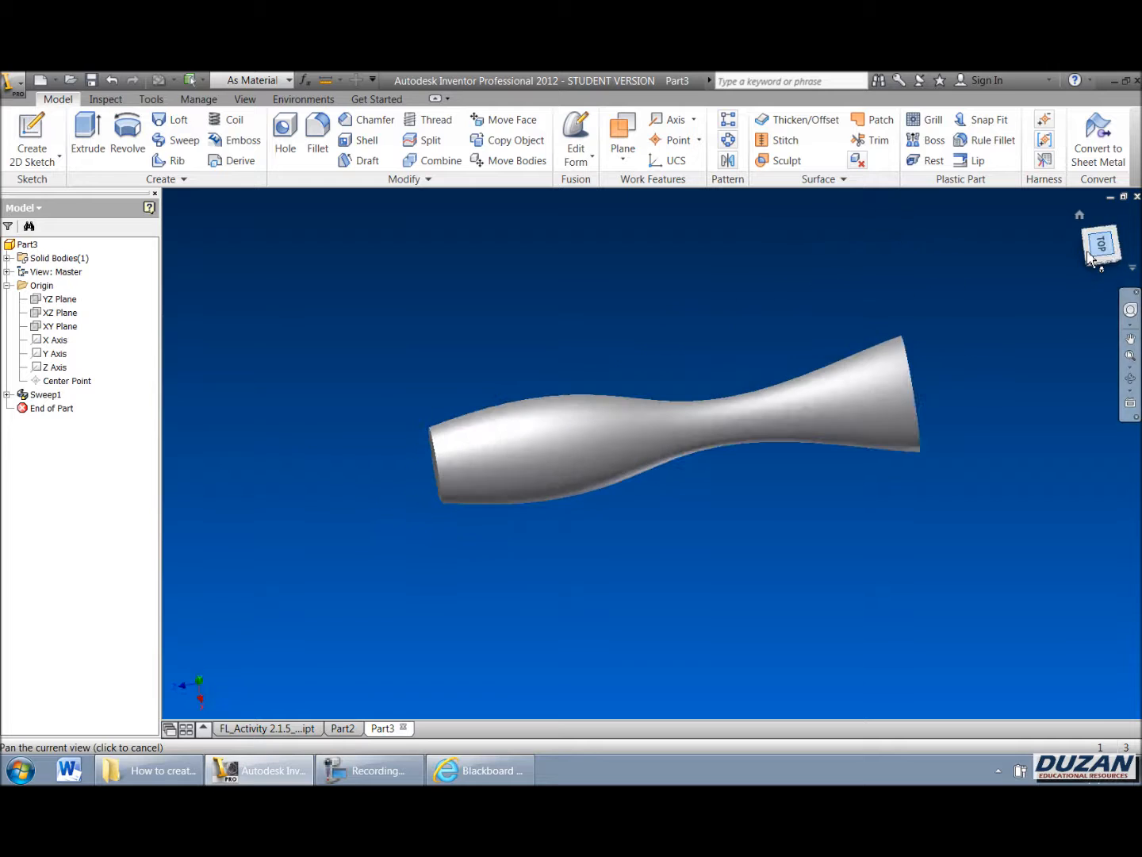
{"action": "scroll", "coordinate": [732, 504], "scroll_direction": "down", "scroll_amount": 3}
{"action": "scroll", "coordinate": [731, 504], "scroll_direction": "up", "scroll_amount": 5}
{"action": "scroll", "coordinate": [705, 506], "scroll_direction": "down", "scroll_amount": 3}
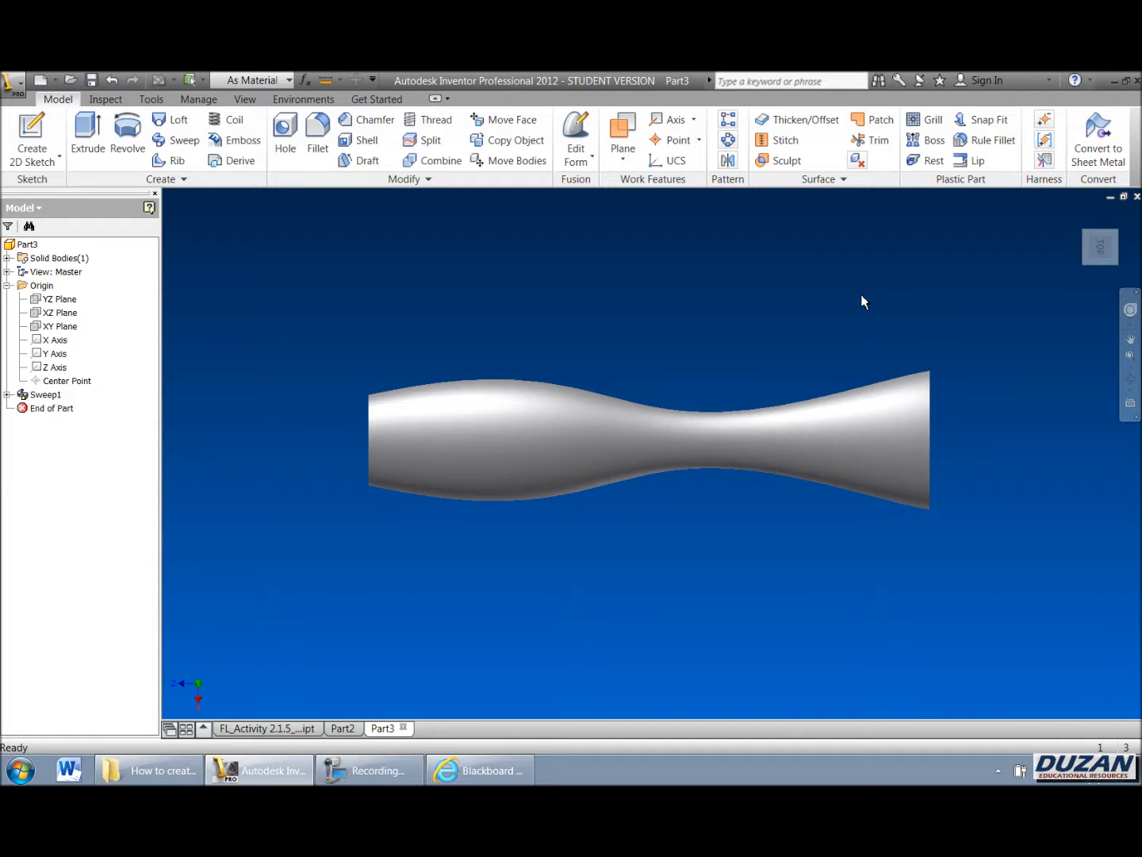
{"action": "left_click", "coordinate": [1131, 379]}
{"action": "left_click_drag", "start_coordinate": [824, 467], "coordinate": [795, 476]}
{"action": "left_click_drag", "start_coordinate": [883, 438], "coordinate": [740, 447]}
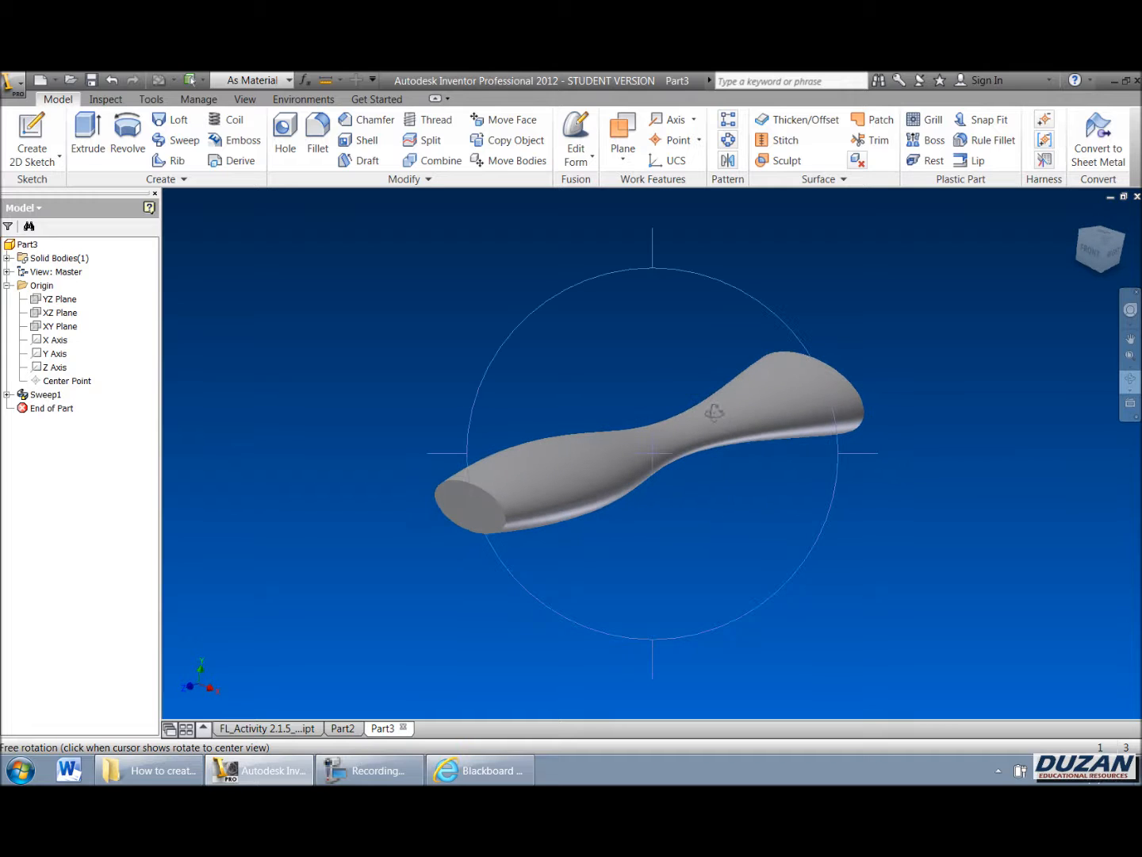
{"action": "key", "text": "Escape"}
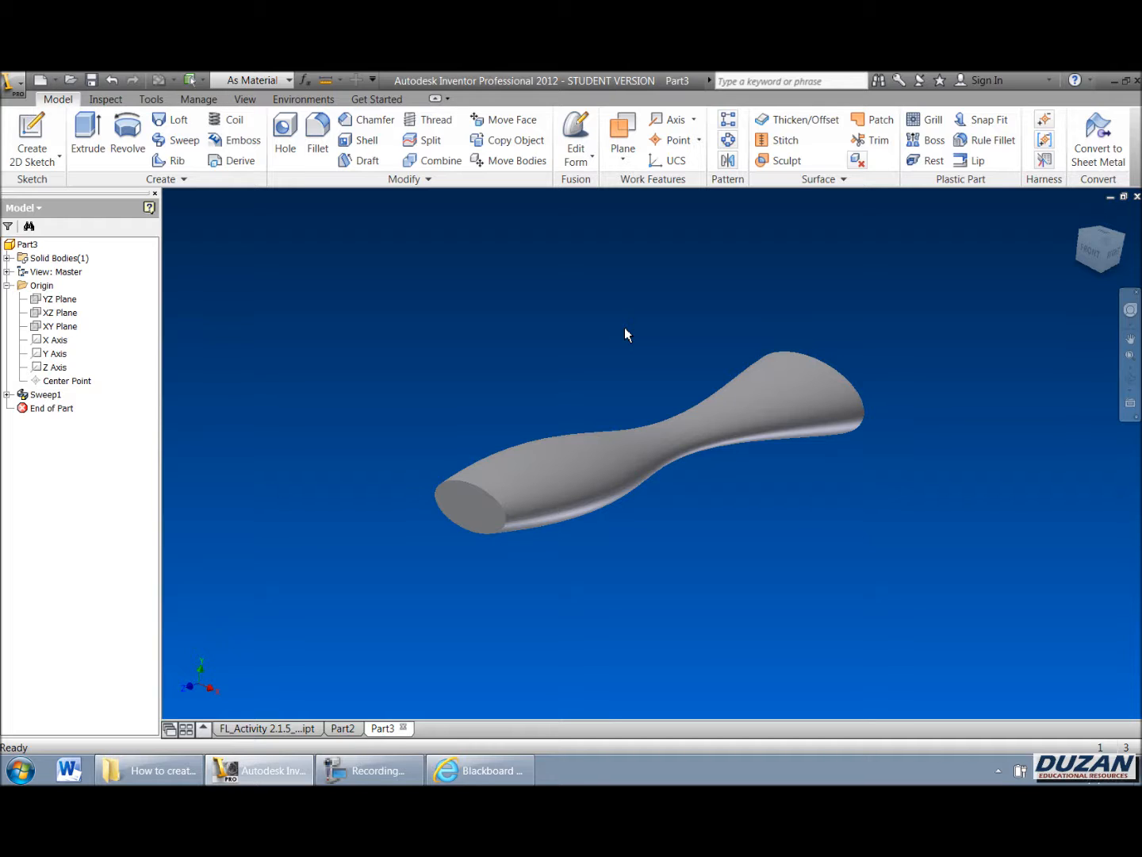
{"action": "left_click", "coordinate": [379, 771]}
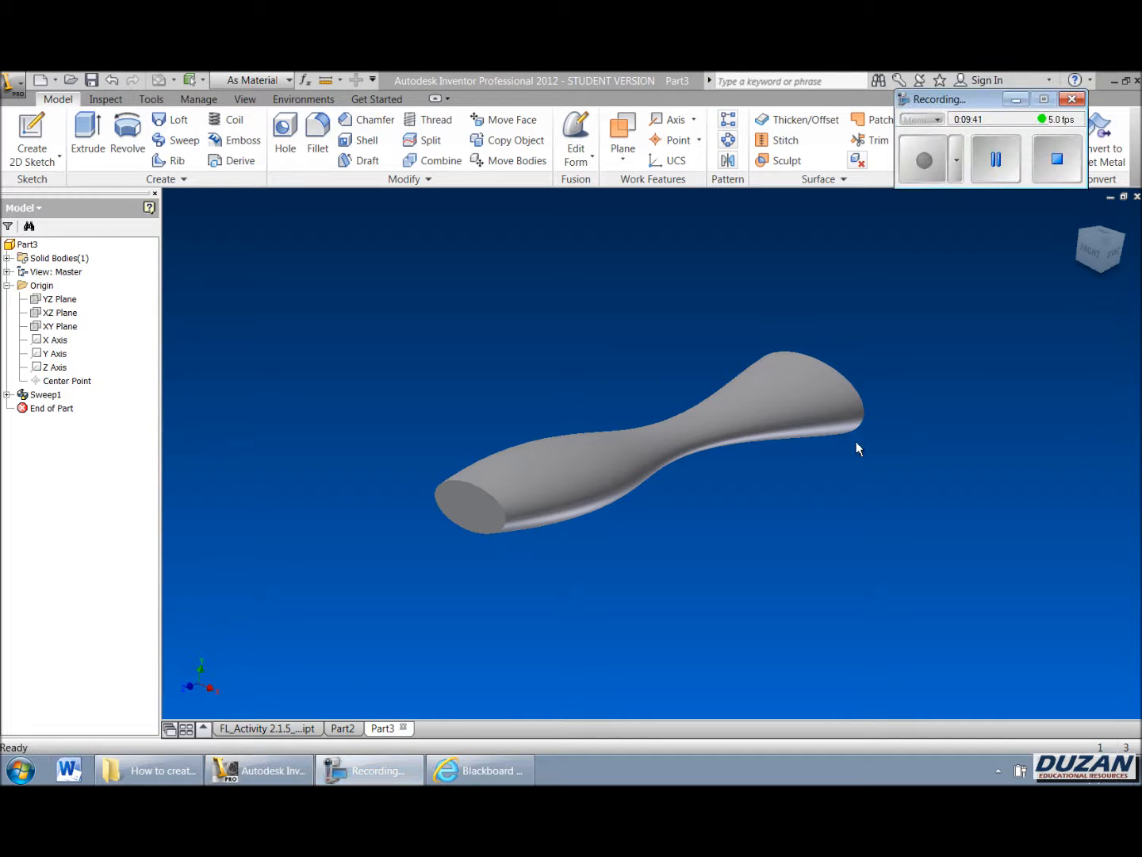